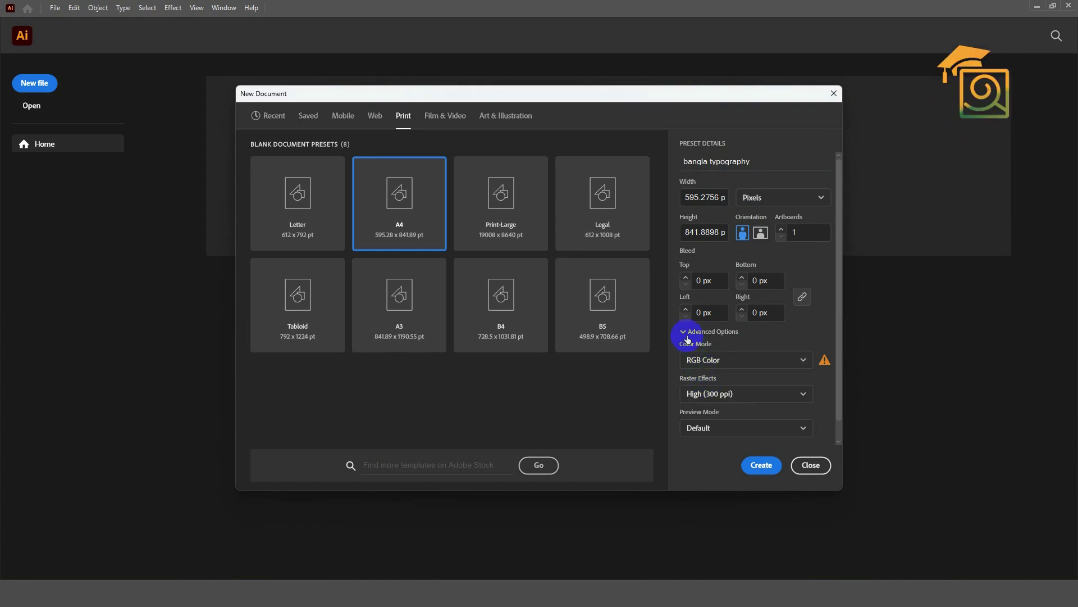
# Create the A4 print document "bangla typography" in RGB at 300 ppi and set the default stroke to none.
pyautogui.click(684, 332)
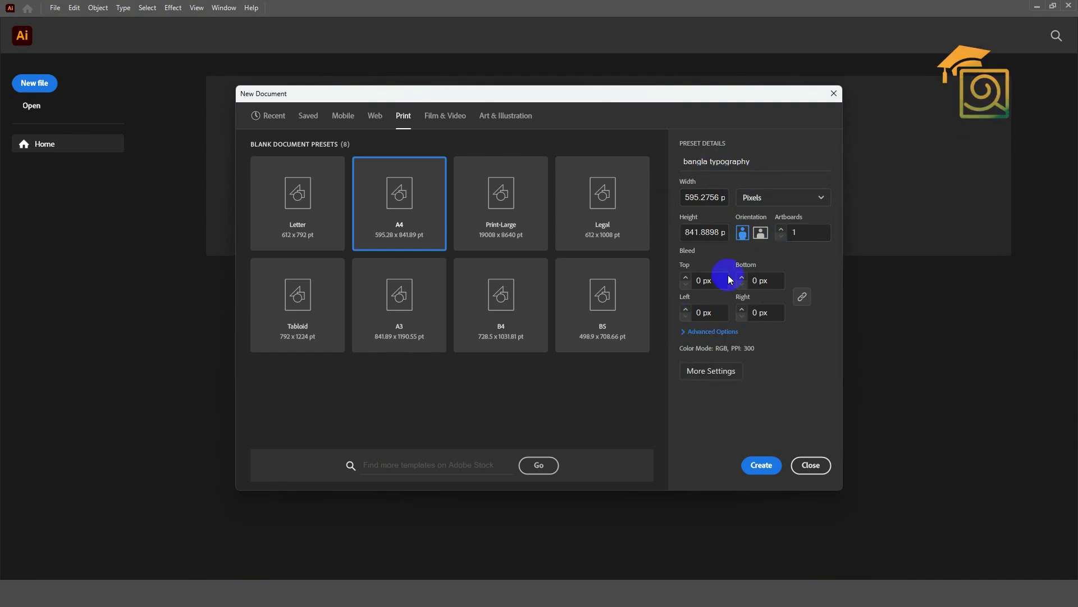
pyautogui.click(759, 464)
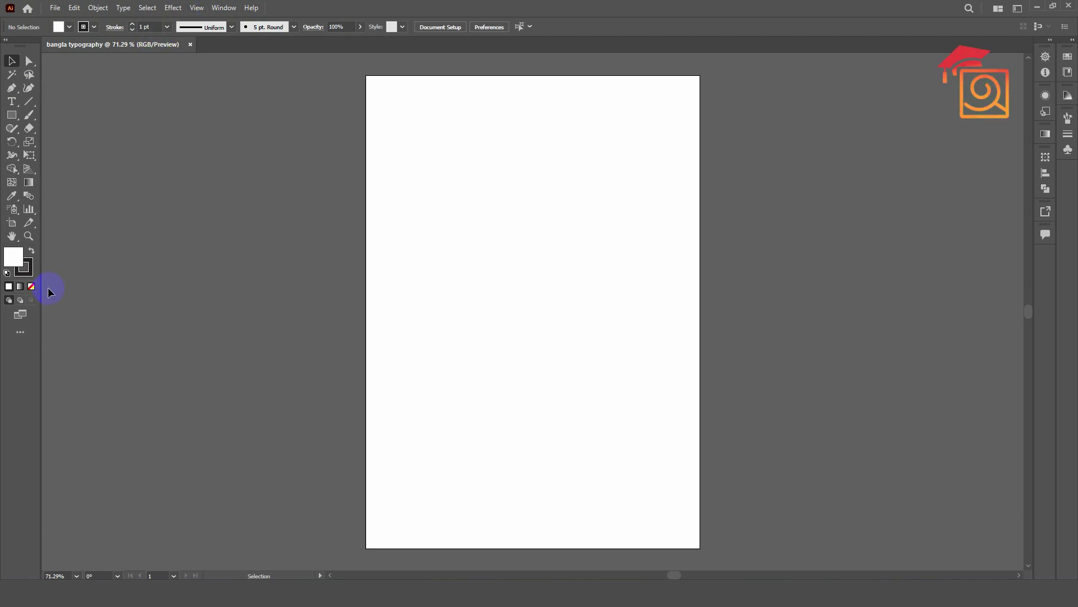
pyautogui.click(32, 286)
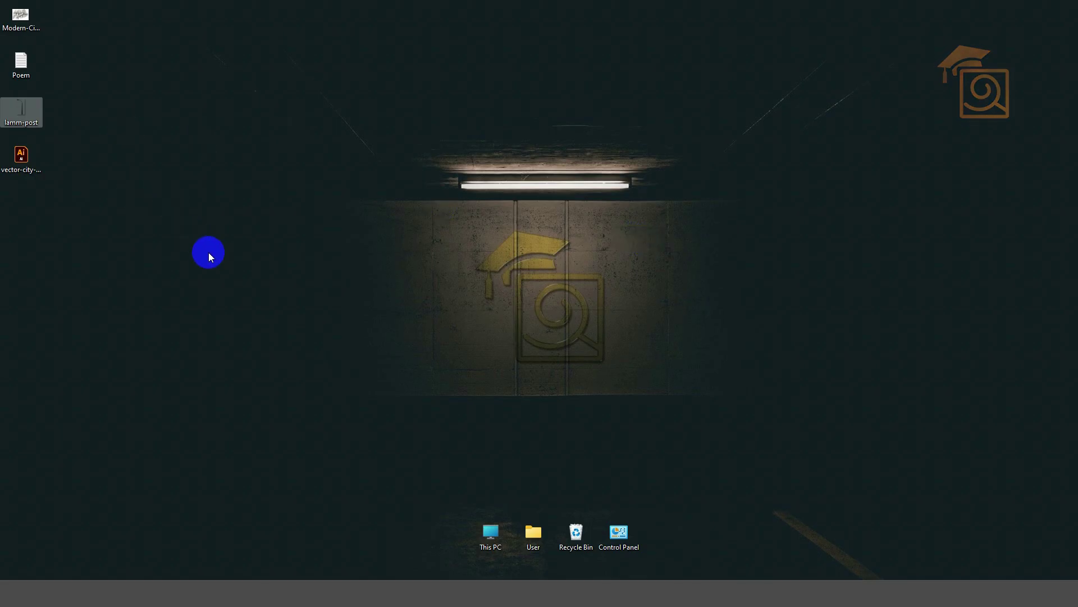
# Place the Modern City Sketch image from the desktop, move it to the artboard's lower part and enlarge it to about 614 × 414 px.
pyautogui.moveTo(226, 279); pyautogui.dragTo(694, 571)
pyautogui.click(170, 116)
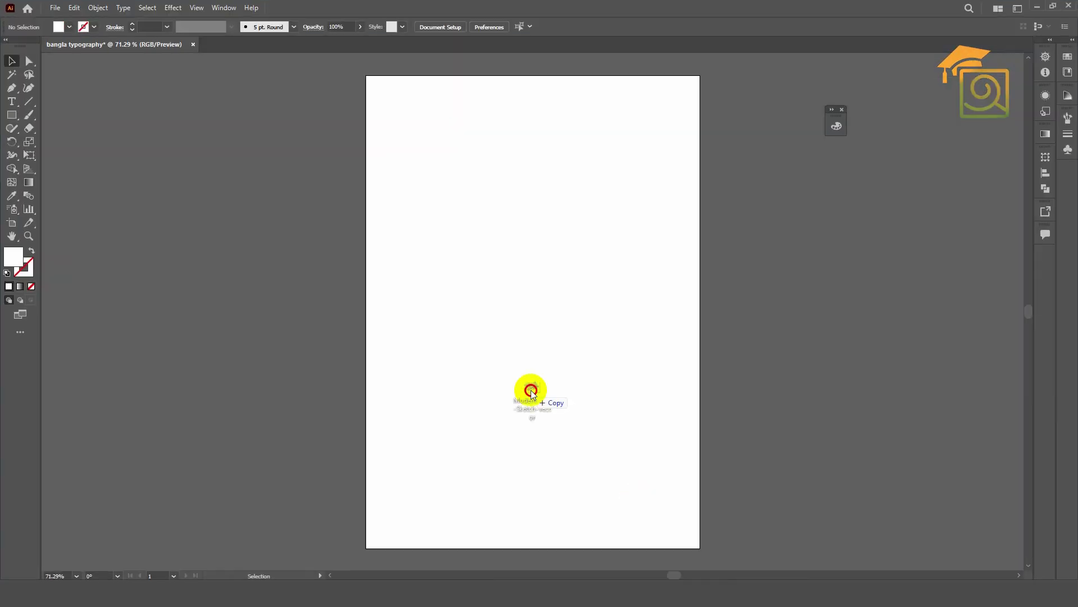
pyautogui.moveTo(530, 388); pyautogui.dragTo(535, 385)
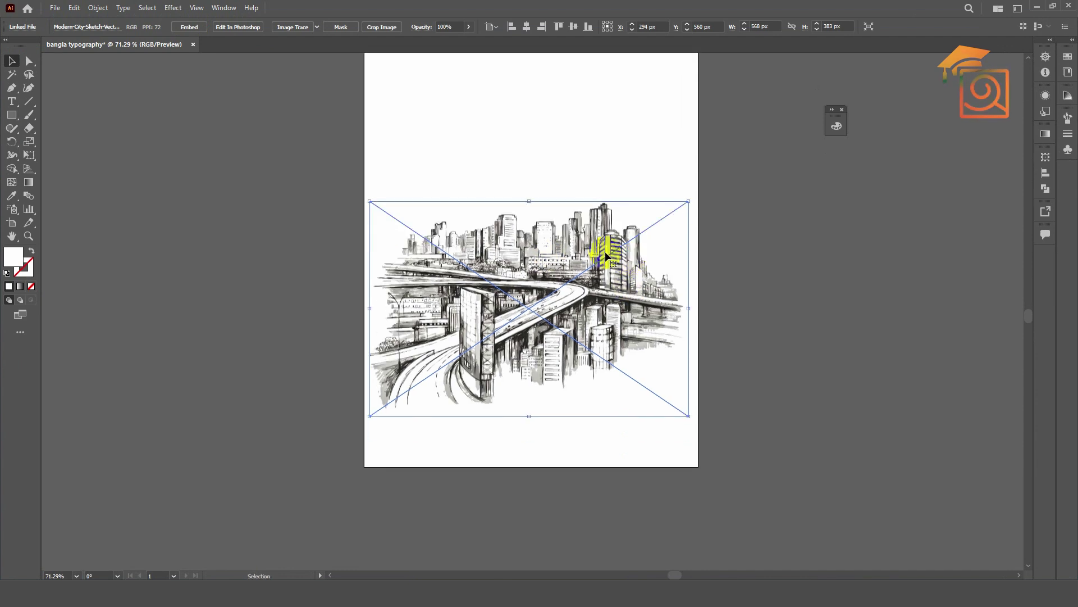
pyautogui.moveTo(602, 247); pyautogui.dragTo(602, 321)
pyautogui.moveTo(689, 283); pyautogui.dragTo(701, 273)
pyautogui.moveTo(653, 305); pyautogui.dragTo(658, 319)
# Turn on Trim View to preview the city sketch cropped to the artboard.
pyautogui.click(197, 8)
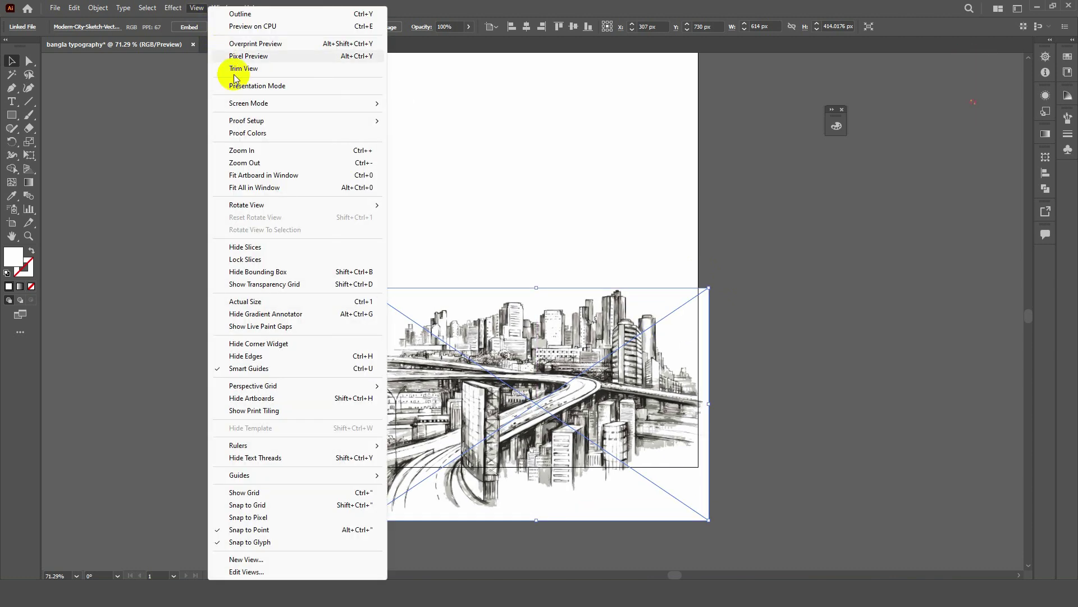
pyautogui.click(440, 66)
pyautogui.click(818, 290)
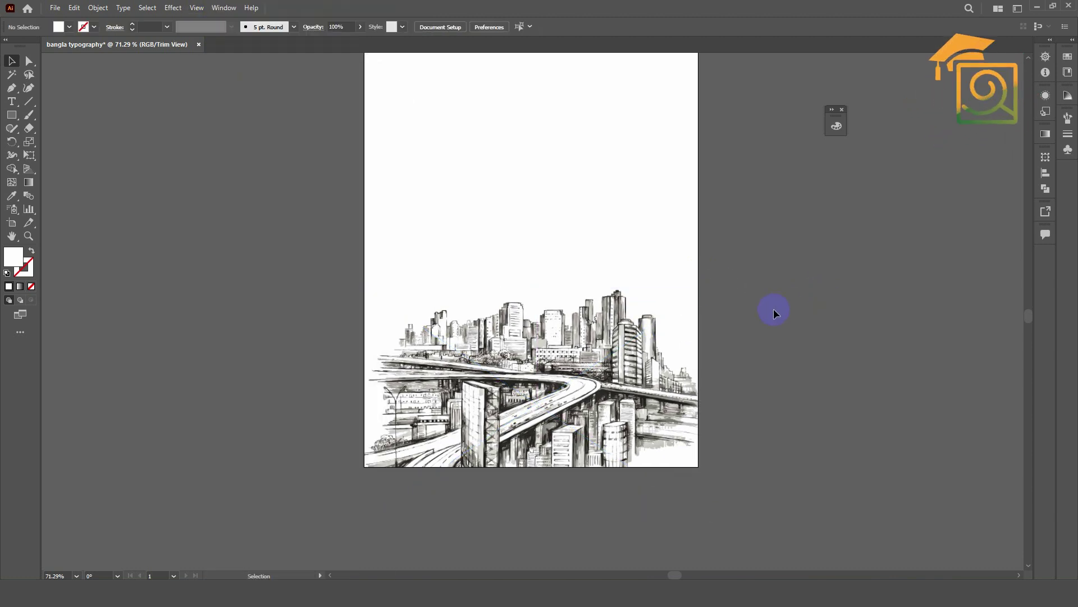
pyautogui.moveTo(662, 192); pyautogui.dragTo(664, 242)
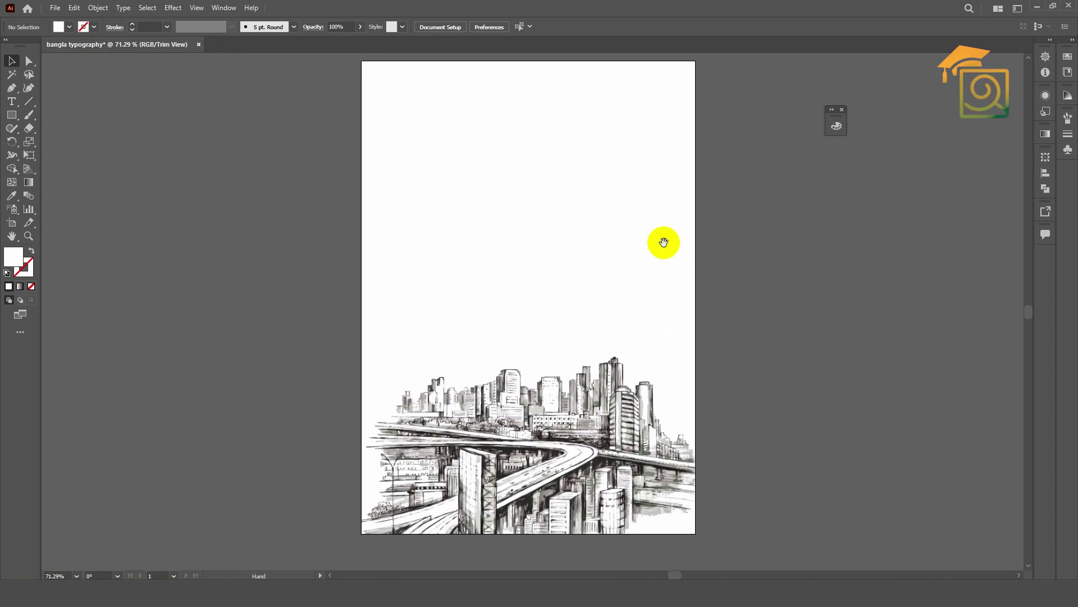
# Save the document to the Desktop as the Illustrator file "bangla typography" with Illustrator 2020 compatibility.
pyautogui.hotkey('ctrl', 'shift', 's')
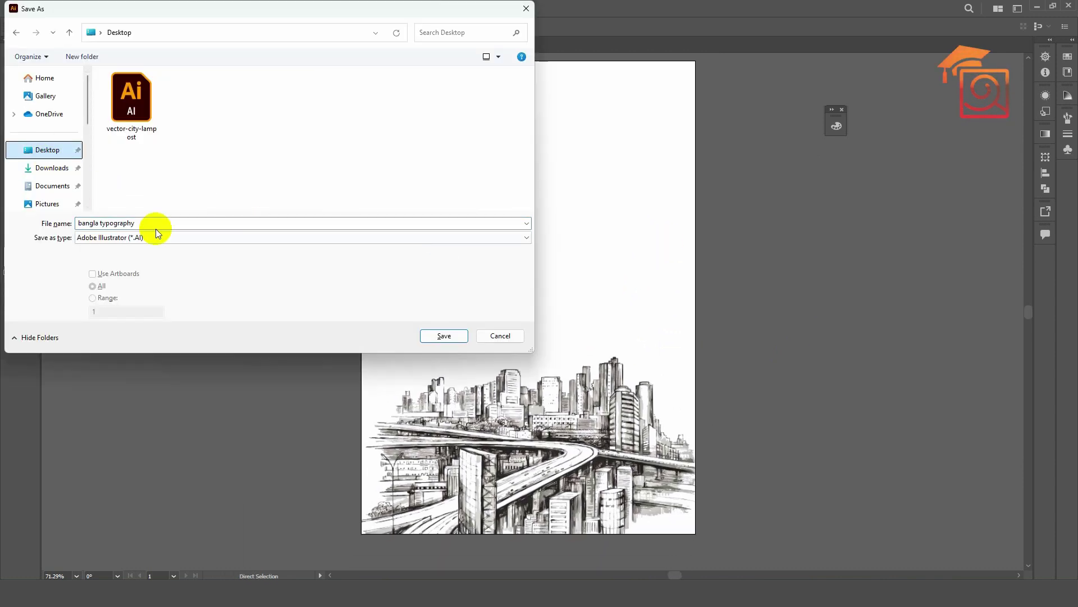
pyautogui.click(443, 335)
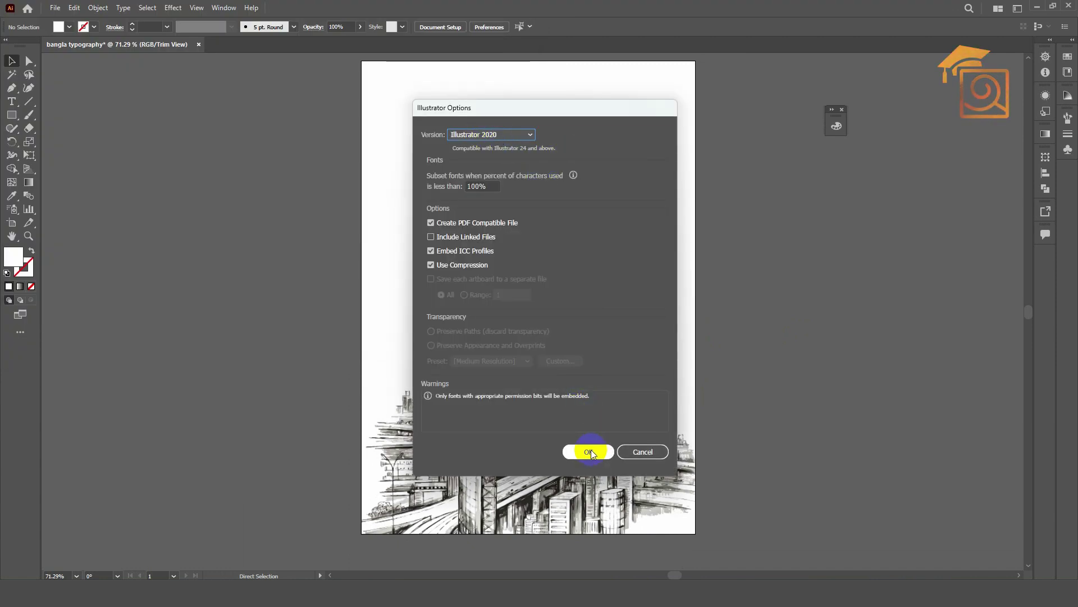
pyautogui.click(500, 137)
pyautogui.click(623, 441)
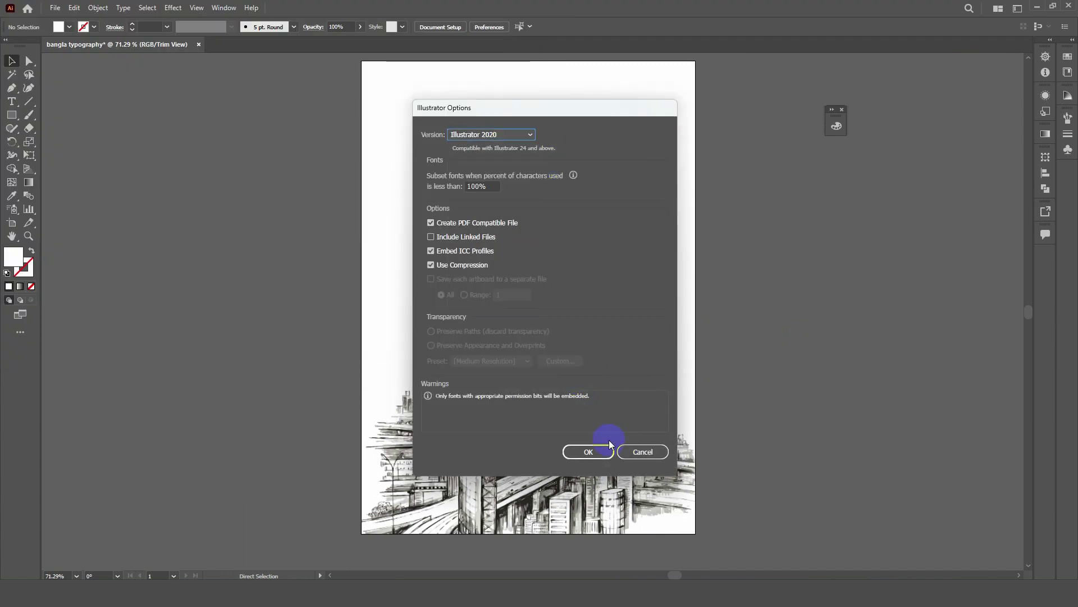
pyautogui.click(588, 451)
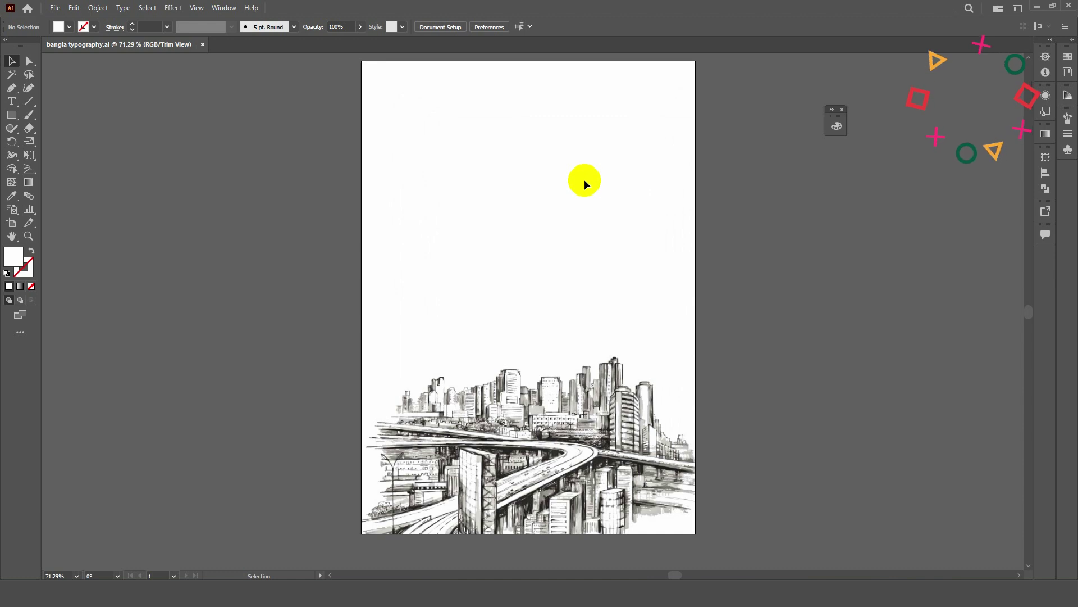
# Turn off Trim View and enlarge the city sketch slightly so it extends past both sides of the artboard.
pyautogui.click(196, 7)
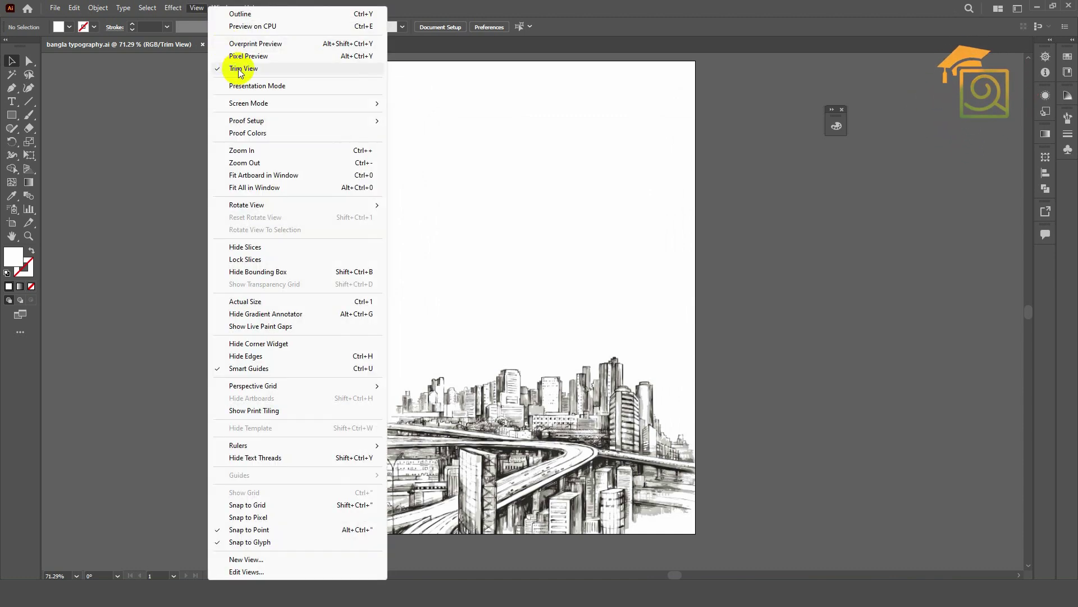
pyautogui.click(241, 68)
pyautogui.click(646, 406)
pyautogui.click(768, 383)
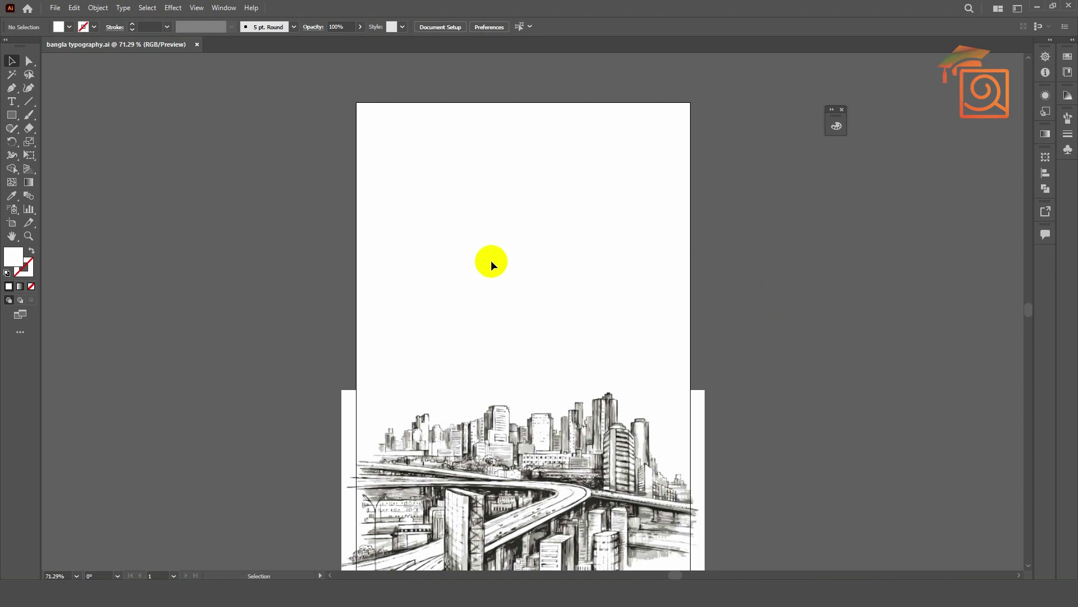
# Draw a horizontal rectangle about 433 × 50 px near the top of the artboard.
pyautogui.click(12, 116)
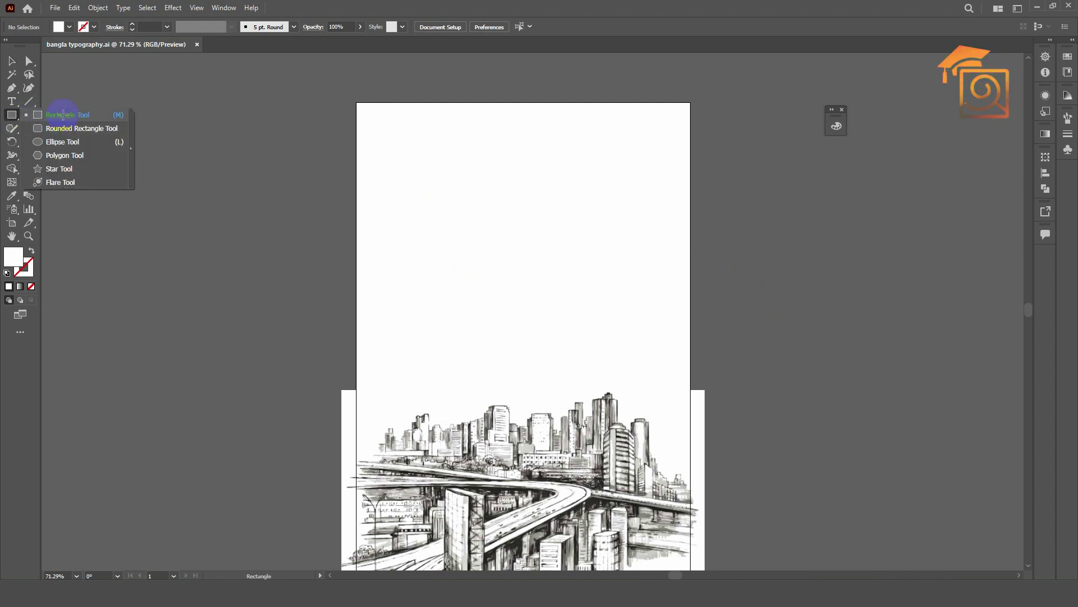
pyautogui.click(64, 116)
pyautogui.moveTo(402, 163); pyautogui.dragTo(644, 190)
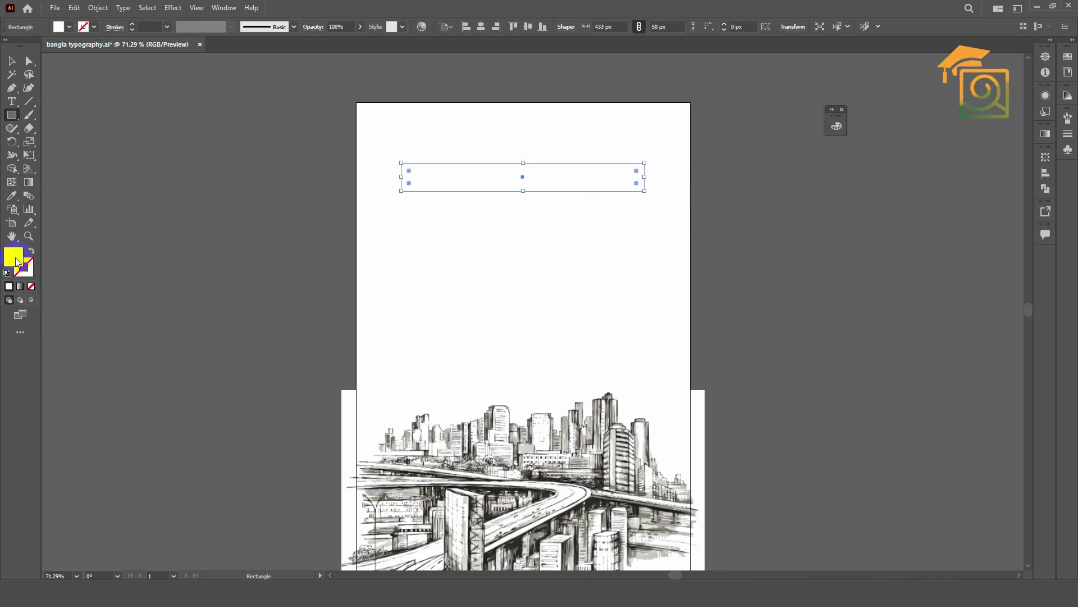
# Fill the rectangle with the dark grey swatch 414042 and move it slightly up and to the left.
pyautogui.click(840, 131)
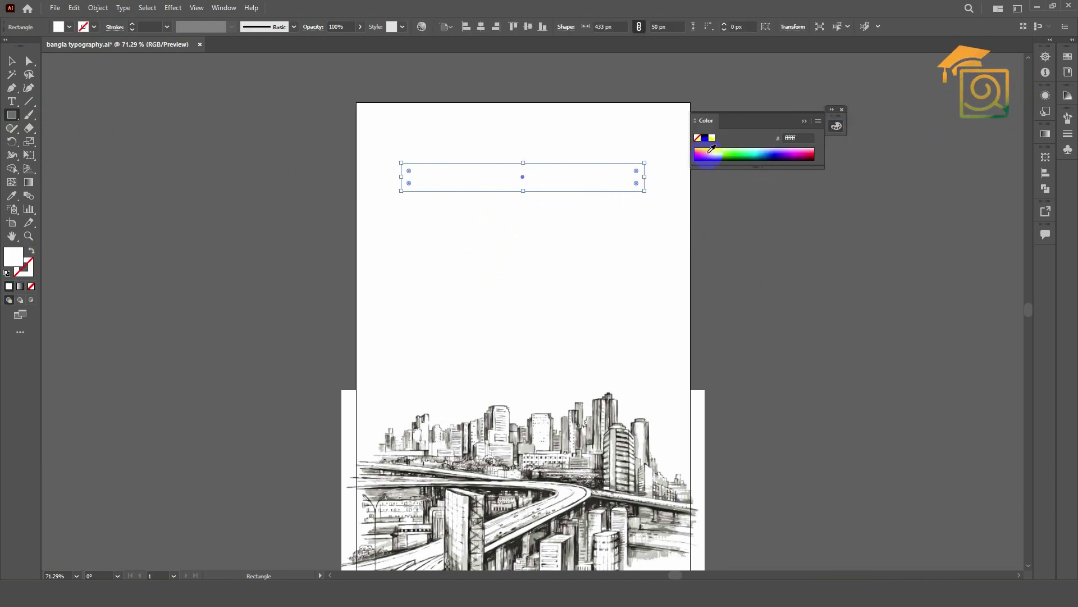
pyautogui.click(1068, 57)
pyautogui.click(936, 111)
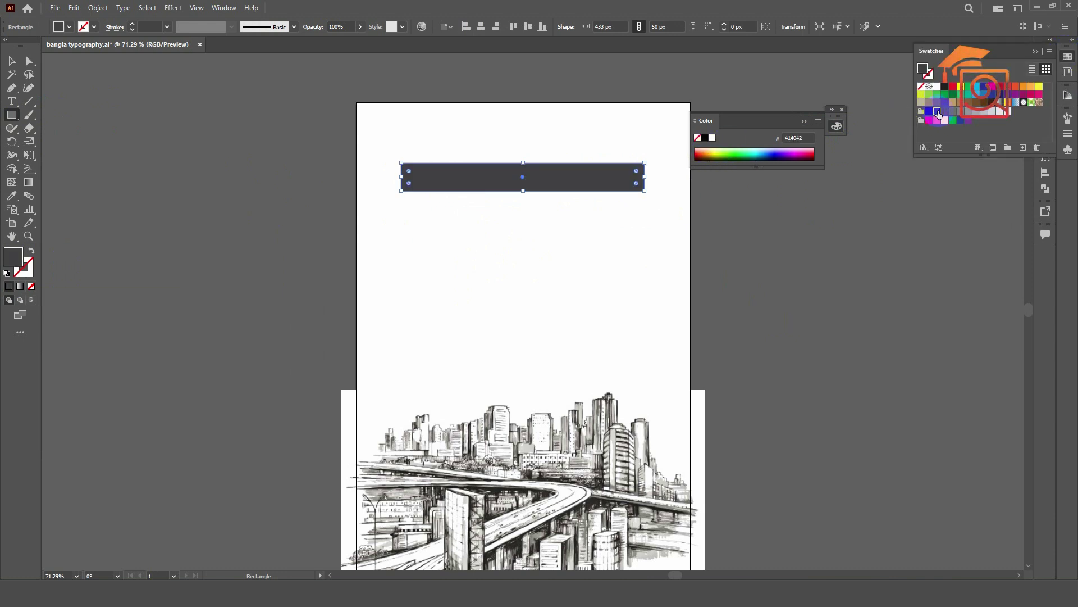
pyautogui.press('v')
pyautogui.moveTo(551, 176); pyautogui.dragTo(544, 162)
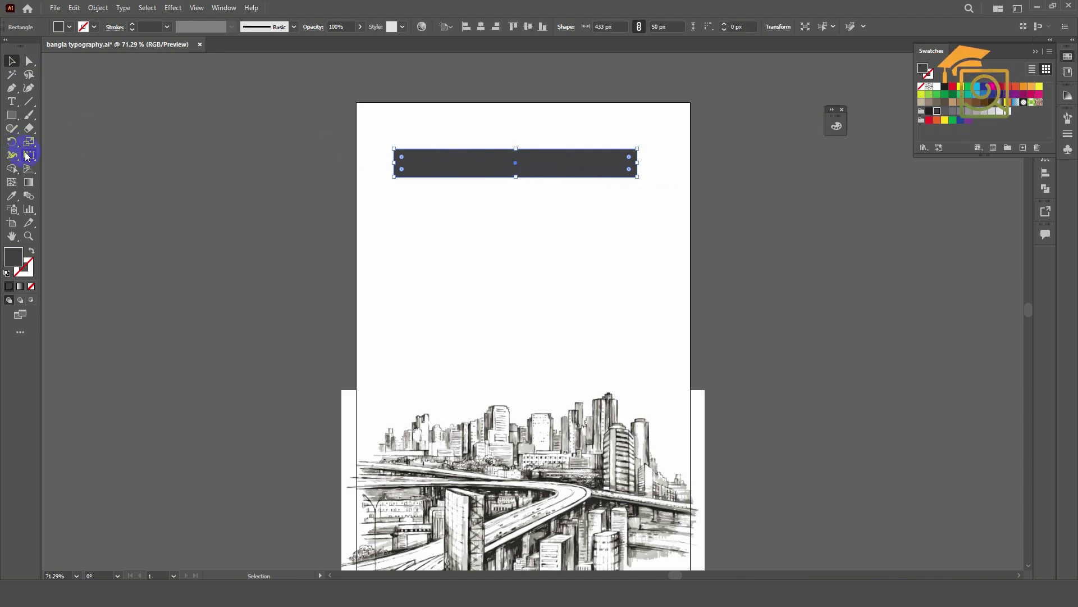
# Taper the rectangle toward its right end with Free Transform's Perspective Distort.
pyautogui.moveTo(29, 157); pyautogui.dragTo(60, 144)
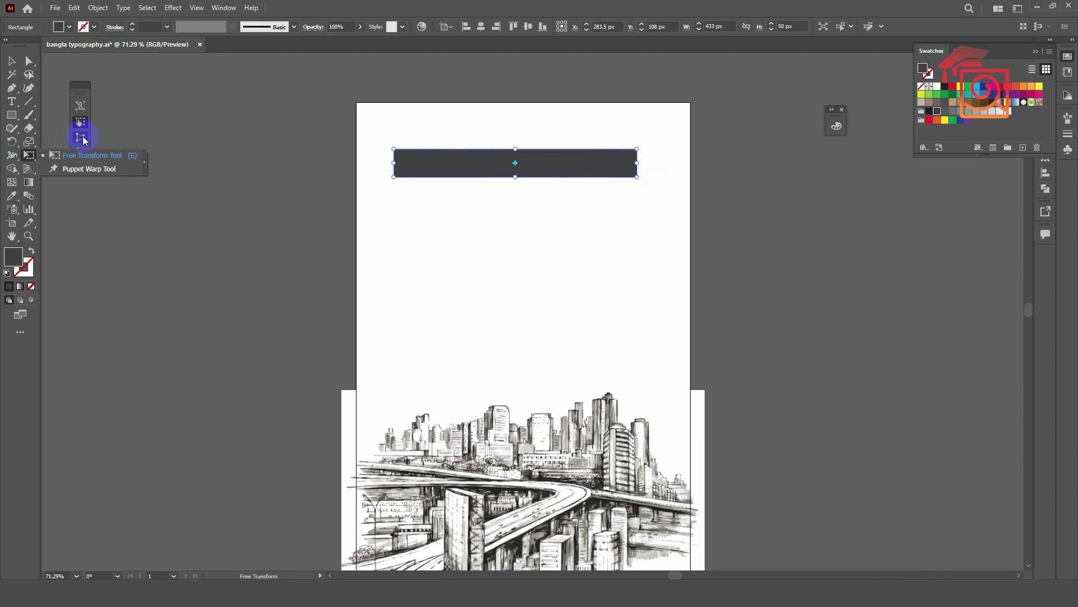
pyautogui.click(81, 137)
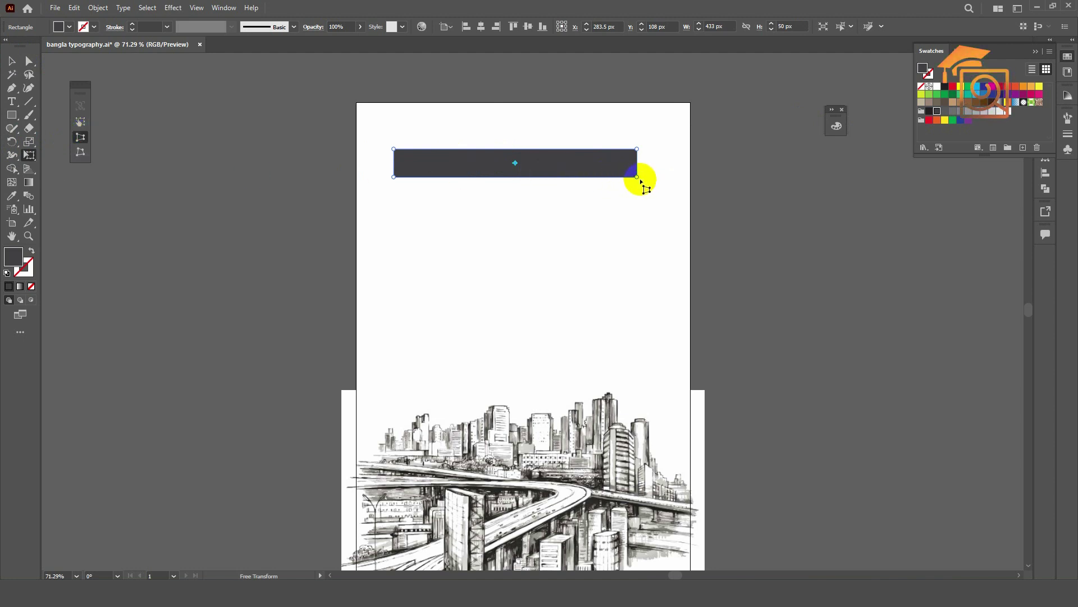
pyautogui.moveTo(637, 177); pyautogui.dragTo(637, 170)
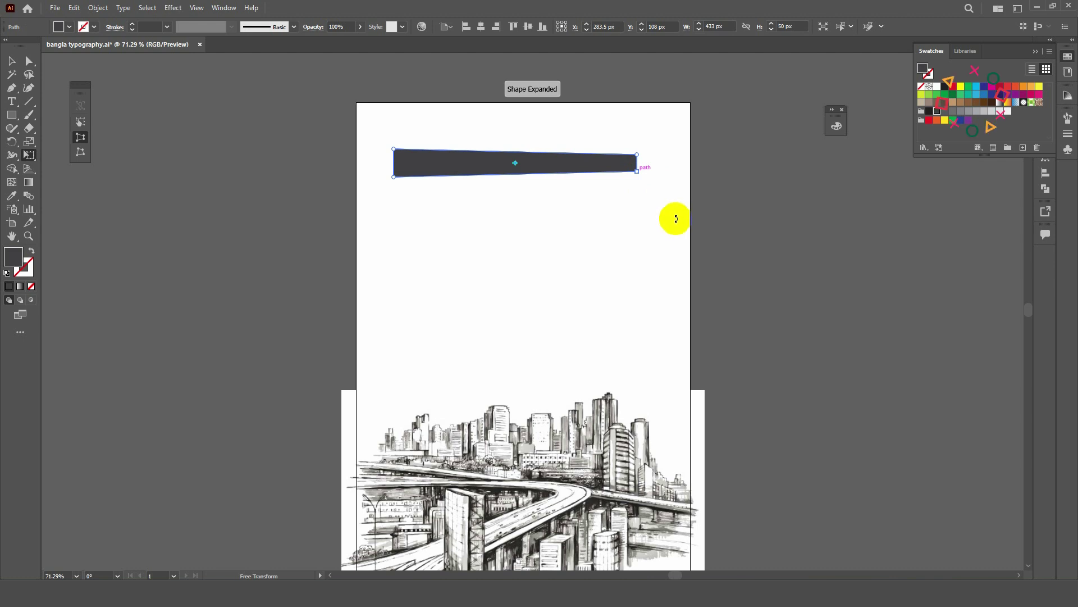
# Reduce the tapered bar's height to about 45 px while keeping its width.
pyautogui.click(12, 60)
pyautogui.click(571, 234)
pyautogui.click(563, 172)
pyautogui.click(850, 253)
pyautogui.moveTo(808, 243); pyautogui.dragTo(736, 236)
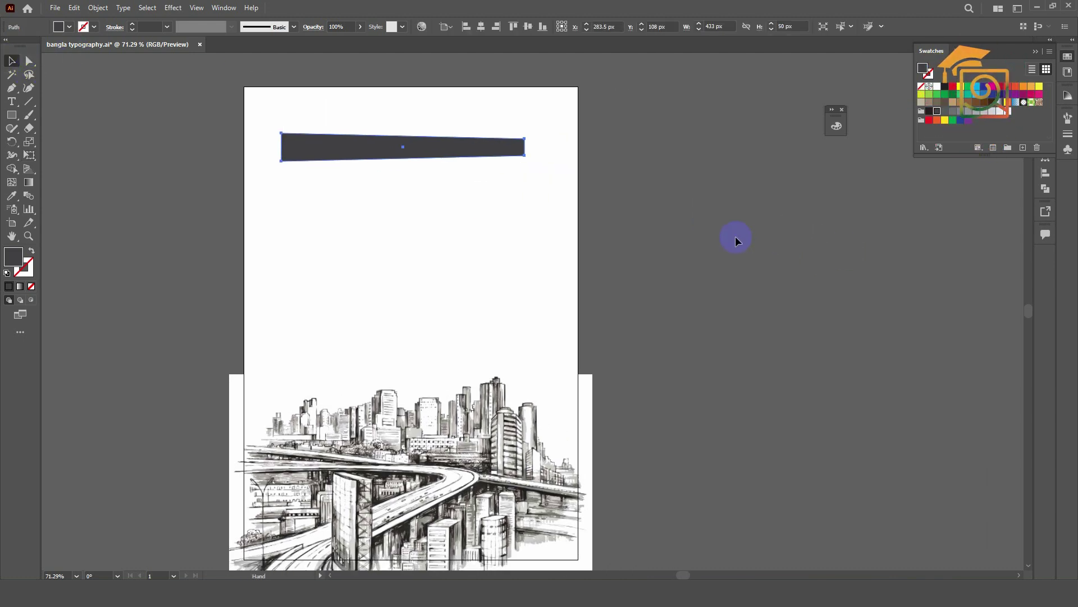
pyautogui.click(475, 156)
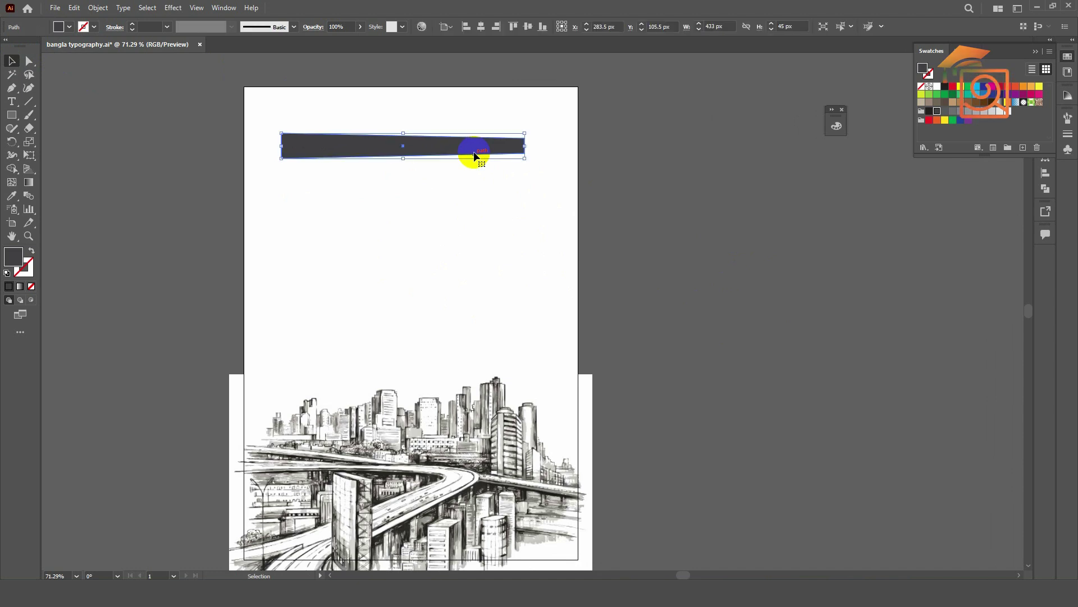
# Start a new brush of type Art Brush from the tapered bar.
pyautogui.click(1035, 52)
pyautogui.click(1067, 118)
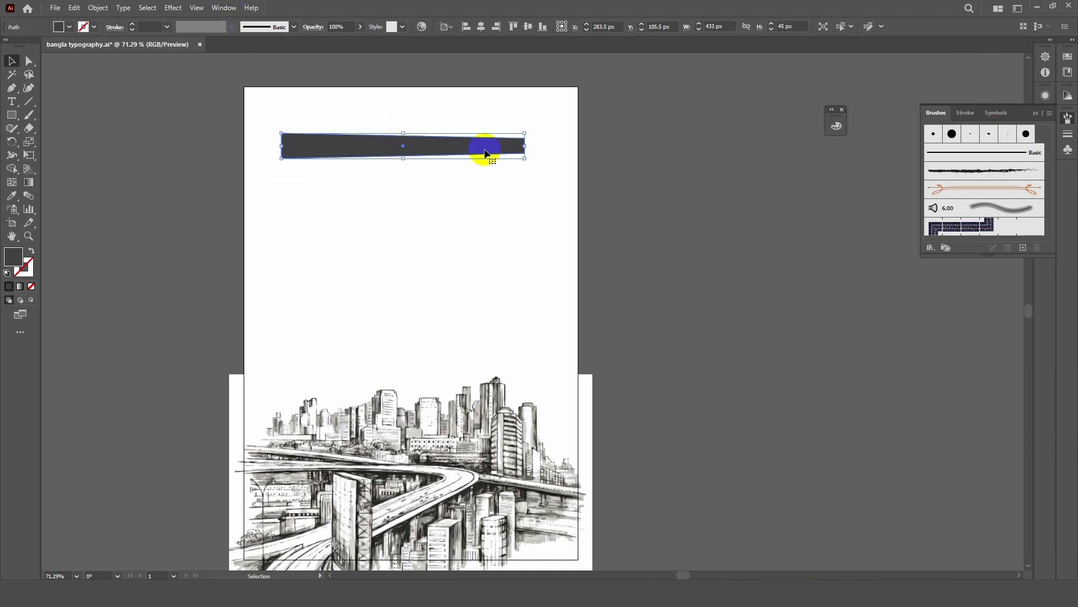
pyautogui.moveTo(484, 152)
pyautogui.mouseDown()
pyautogui.moveTo(713, 197)
pyautogui.moveTo(981, 189)
pyautogui.mouseUp()
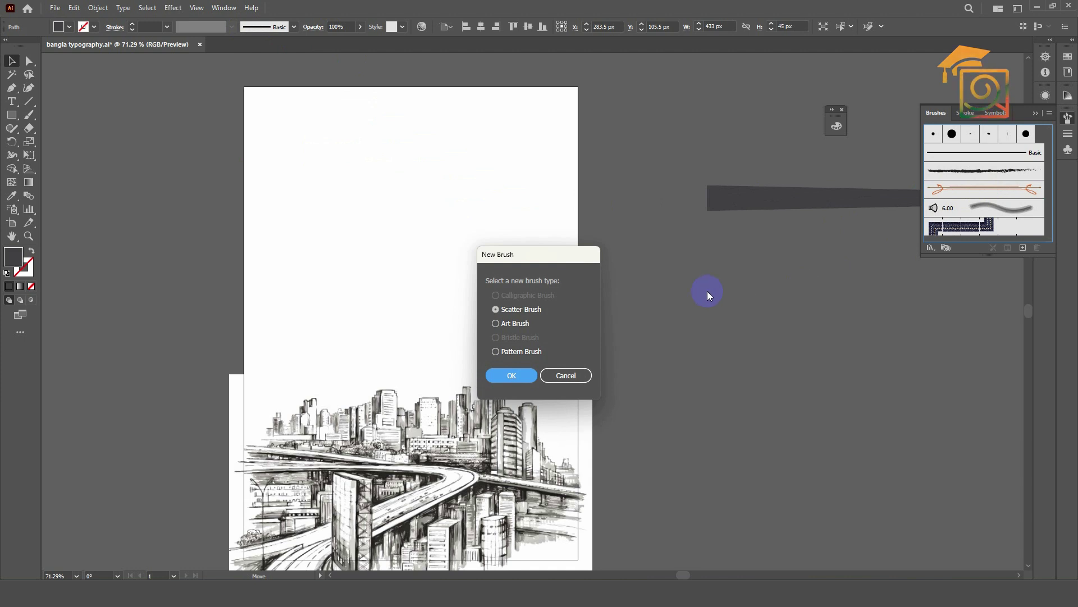
pyautogui.click(513, 325)
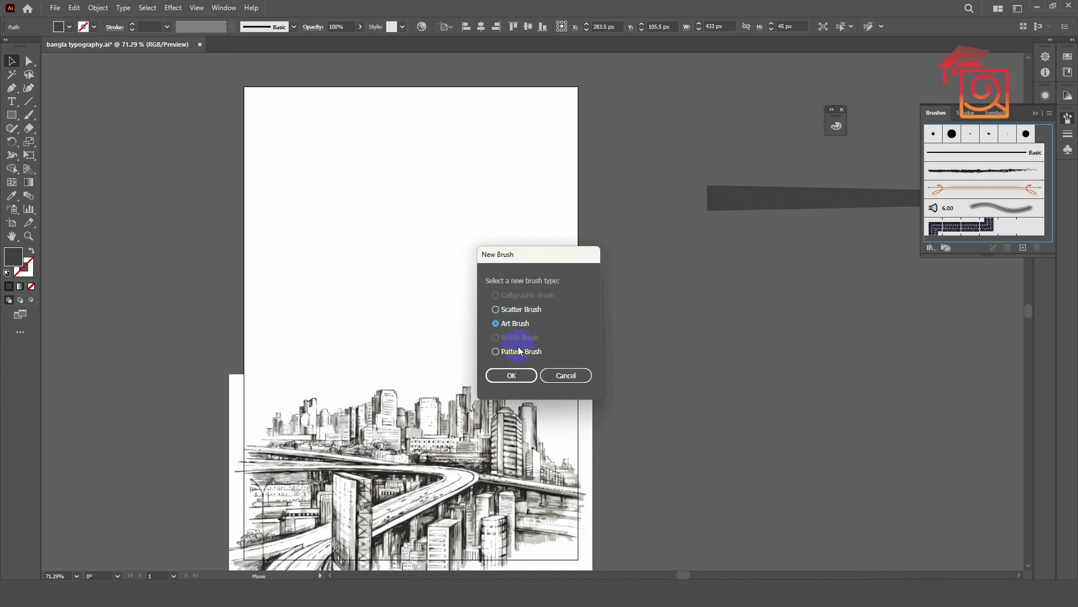
pyautogui.click(512, 375)
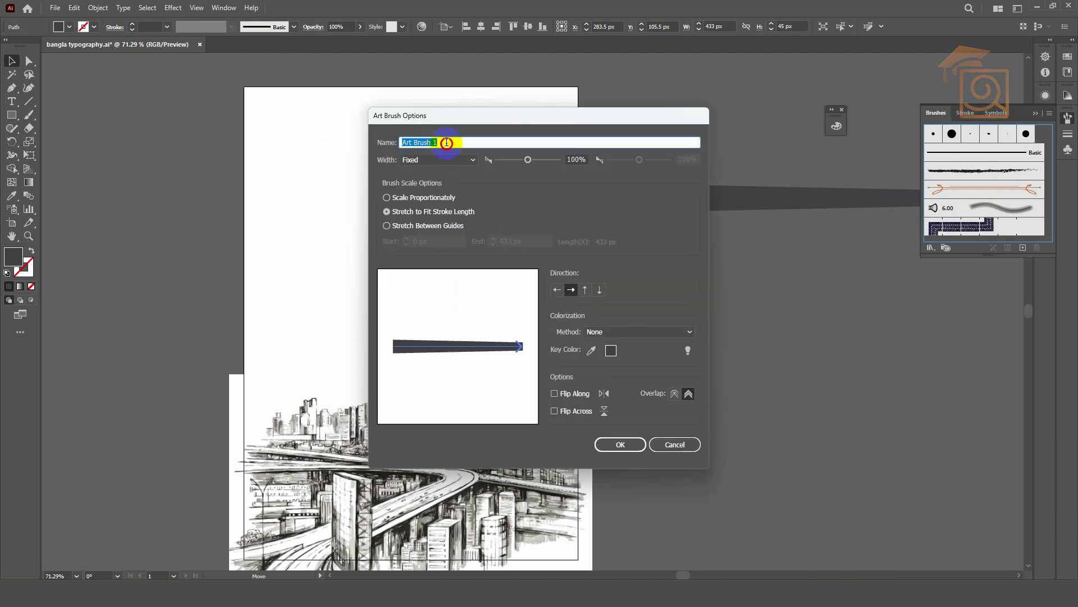
# Name the art brush "Custom Brush" and create it with its direction and scale options as they are.
pyautogui.write('Cu')
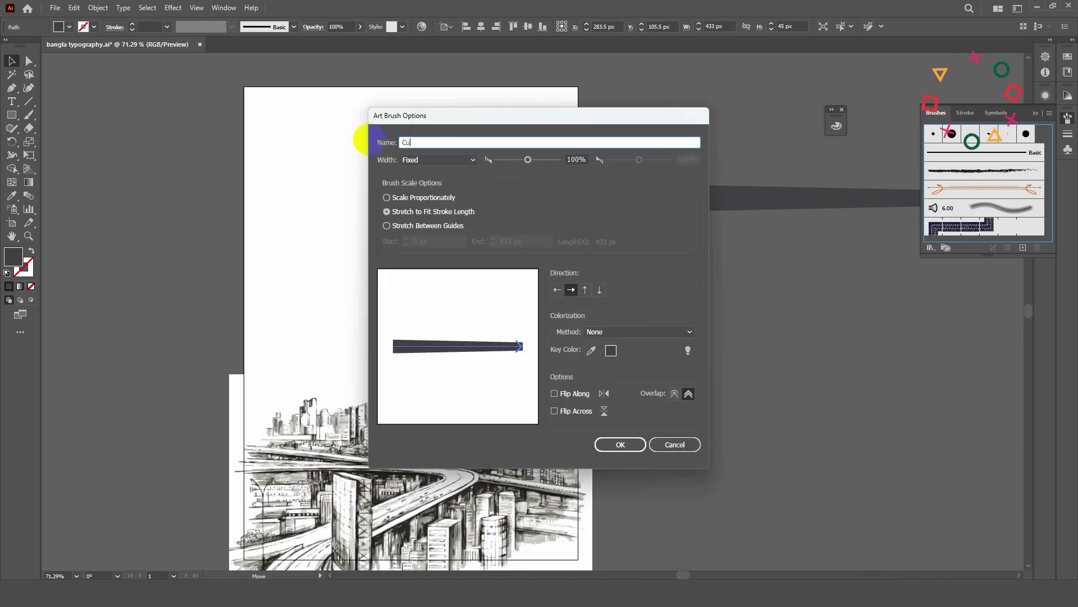
pyautogui.write('stom B')
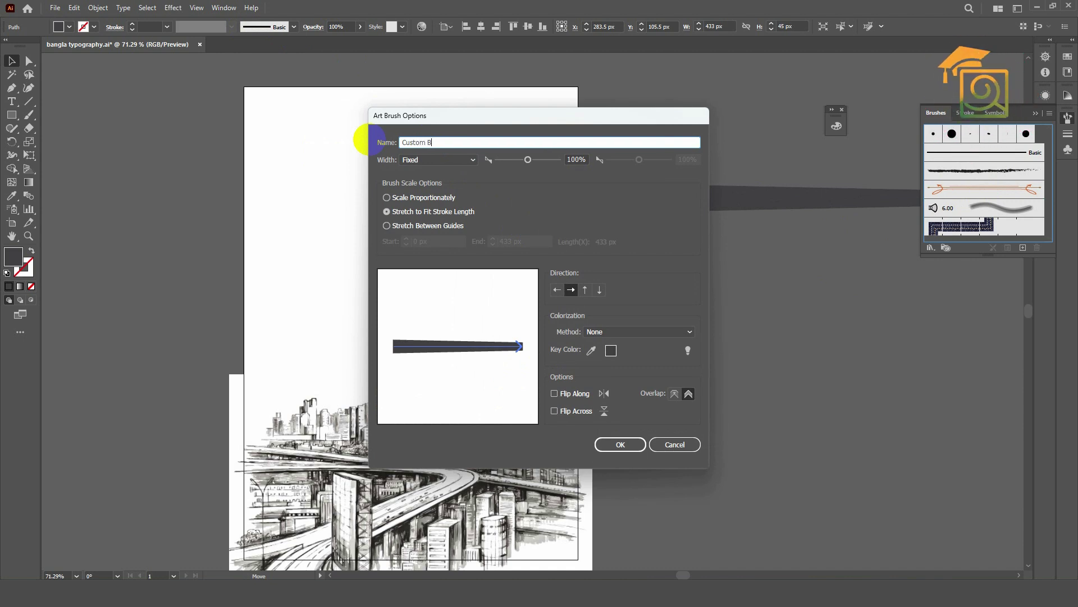
pyautogui.write('rush')
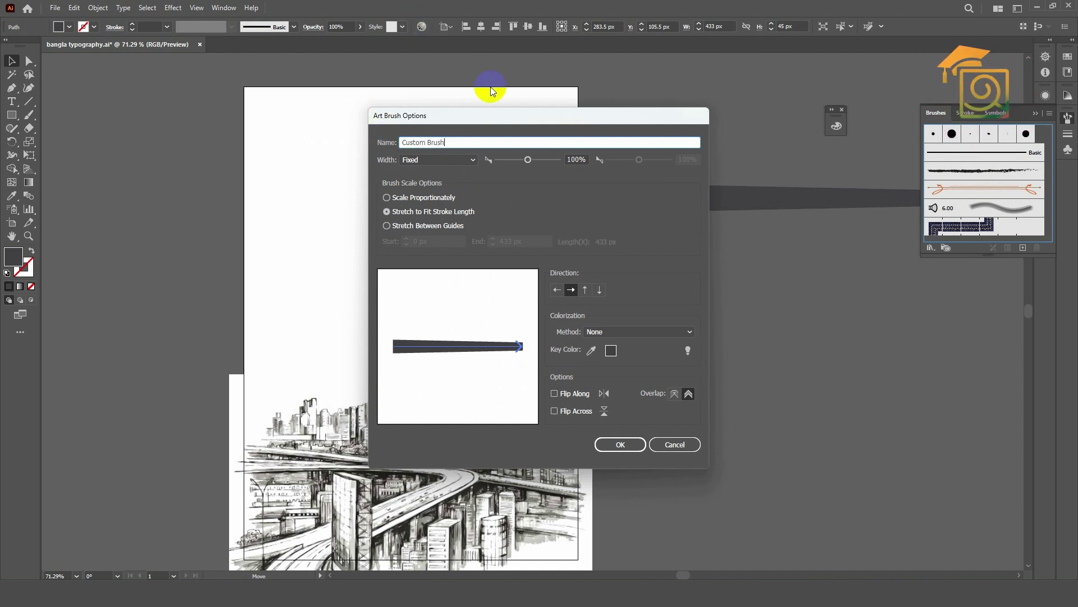
pyautogui.moveTo(494, 111); pyautogui.dragTo(508, 91)
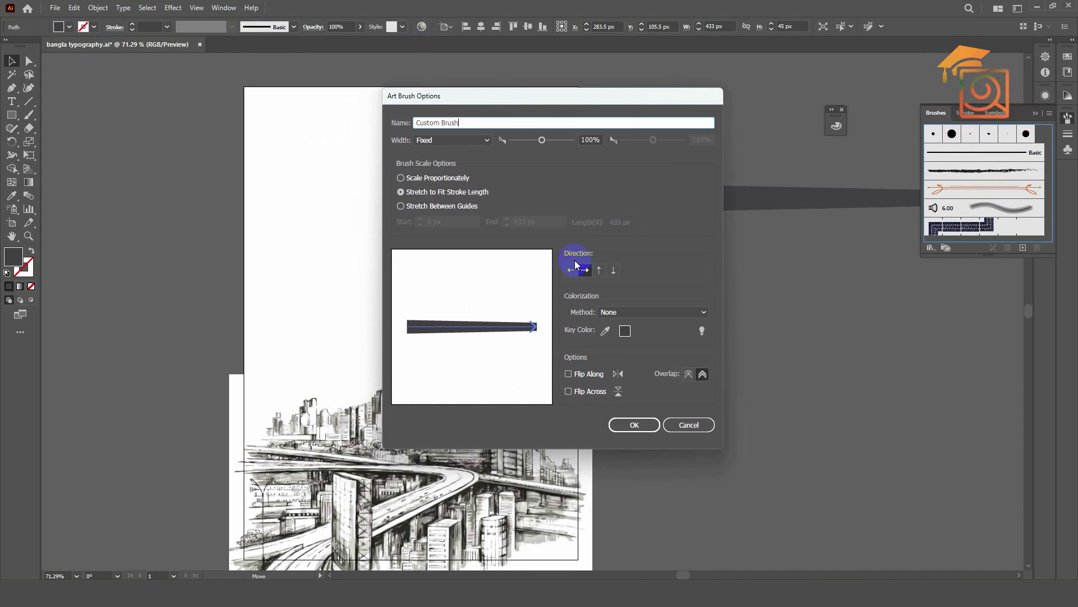
pyautogui.click(643, 427)
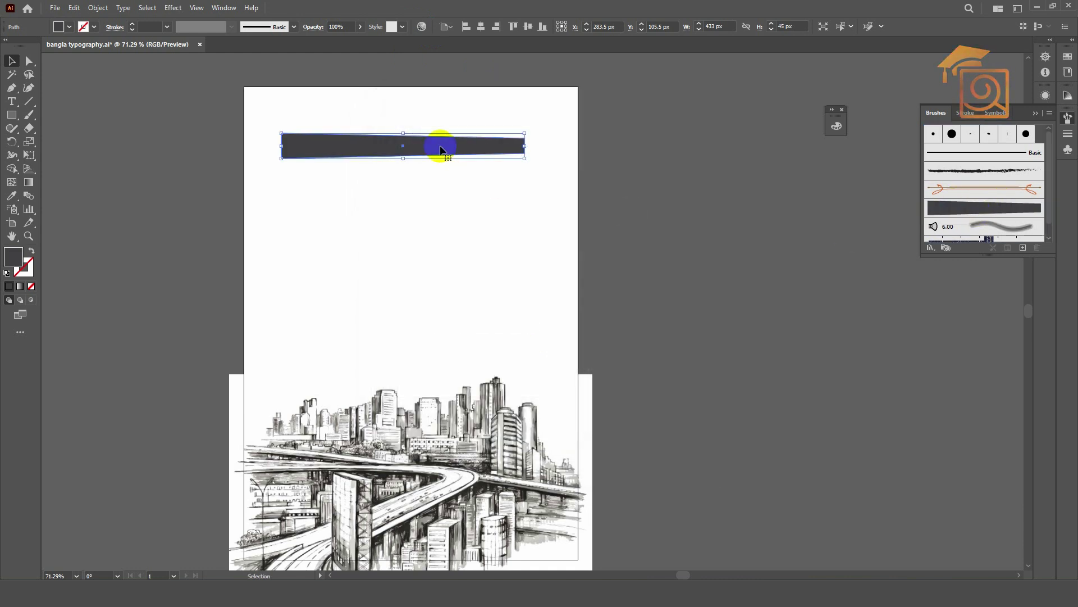
# Delete the tapered bar from the artboard and make the new tapered art brush the active brush.
pyautogui.press('Delete')
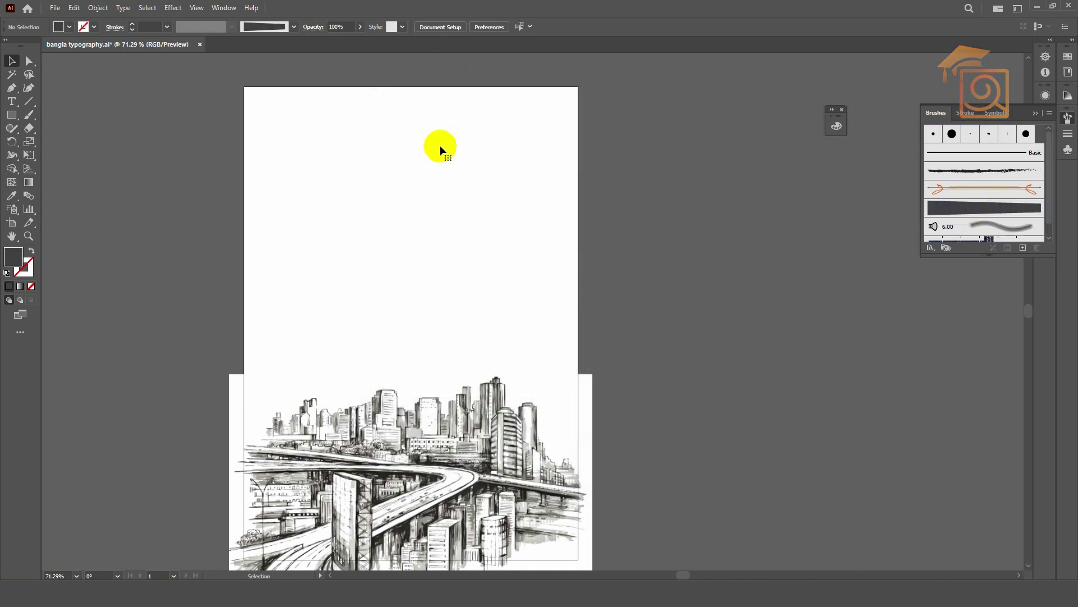
pyautogui.click(956, 212)
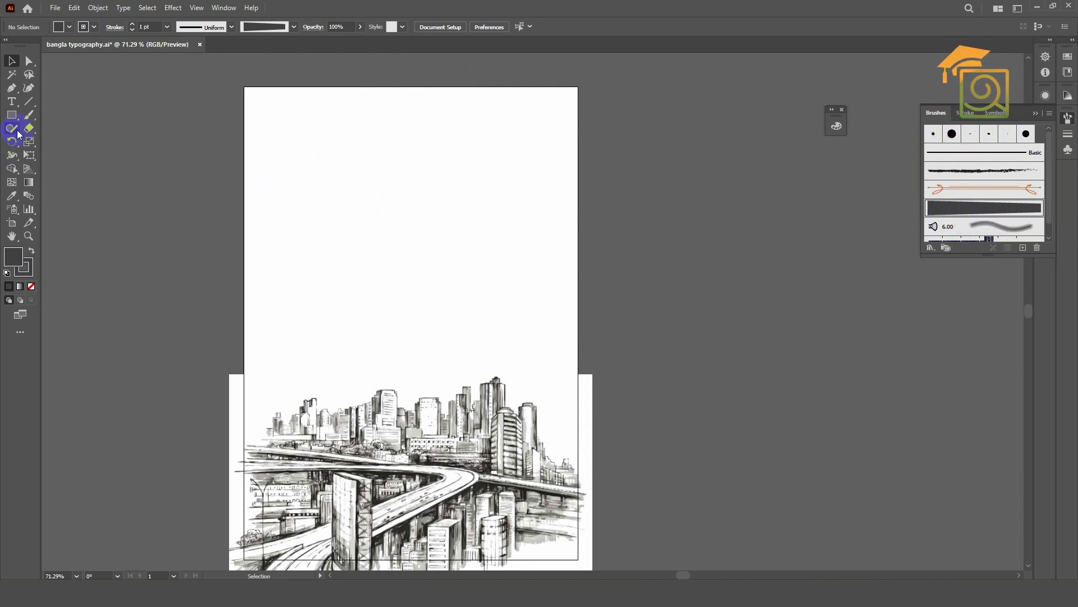
# Try the tapered art brush with curved Paintbrush test strokes on the empty upper part of the artboard, undoing each one.
pyautogui.moveTo(30, 116)
pyautogui.mouseDown()
pyautogui.moveTo(68, 115)
pyautogui.moveTo(83, 134)
pyautogui.mouseUp()
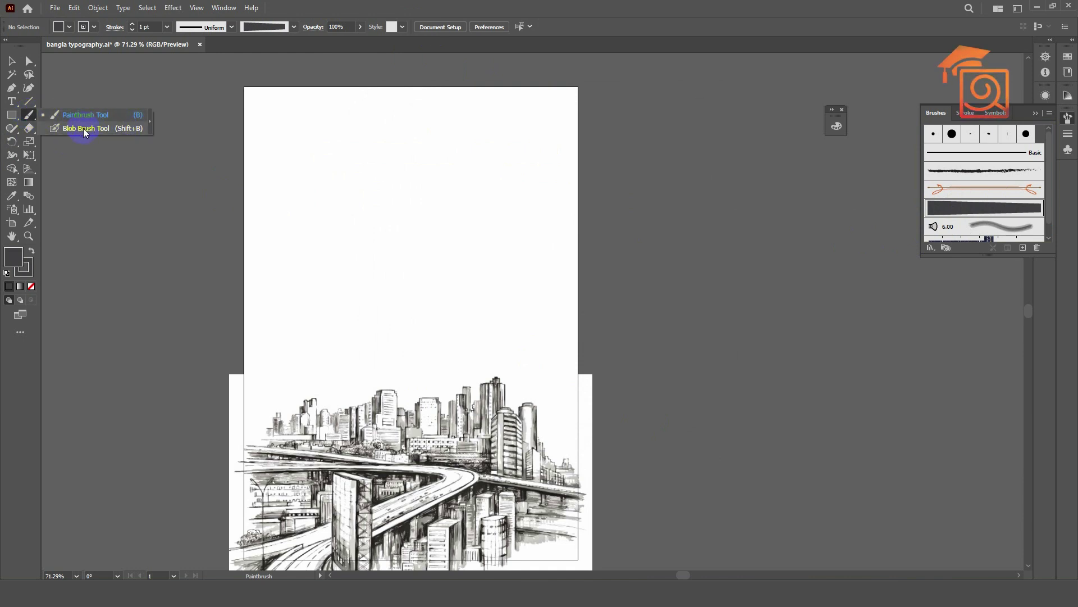
pyautogui.moveTo(83, 128); pyautogui.dragTo(72, 114)
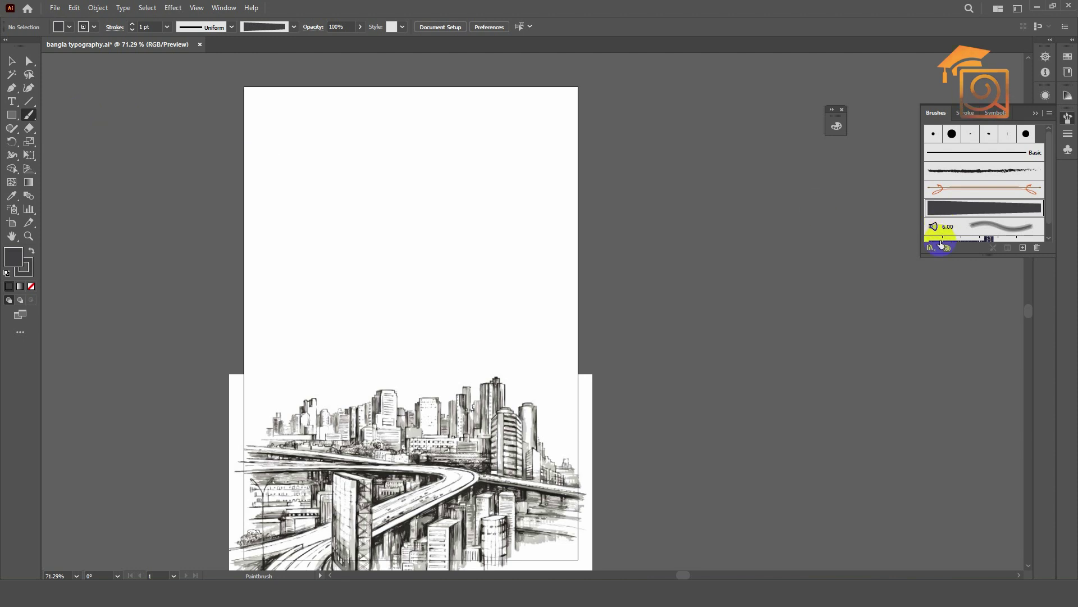
pyautogui.moveTo(304, 135); pyautogui.dragTo(300, 216)
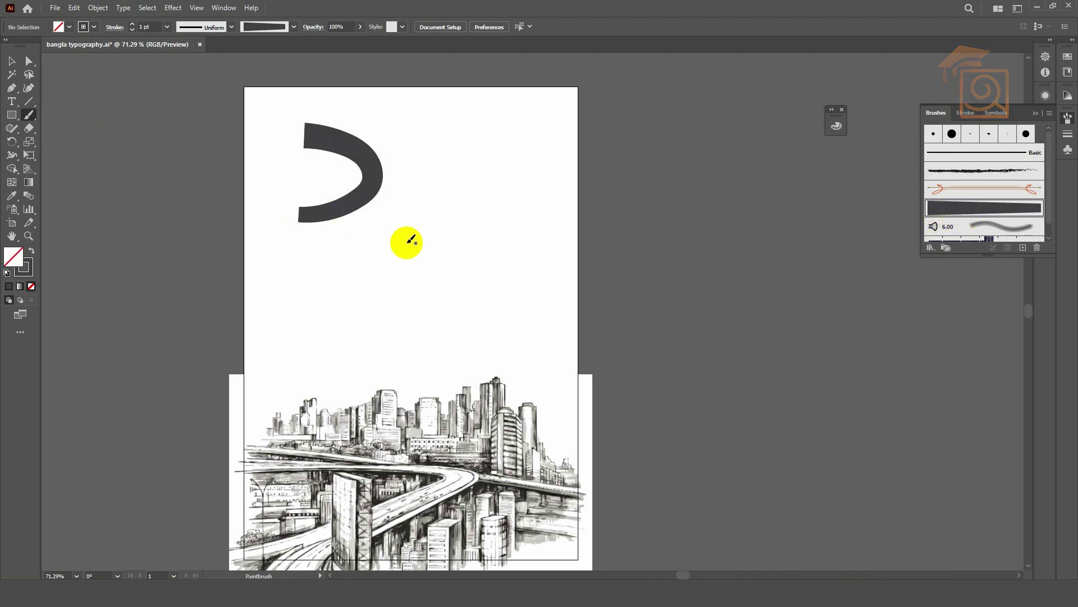
pyautogui.hotkey('ctrl', 'z')
pyautogui.moveTo(281, 110); pyautogui.dragTo(331, 247)
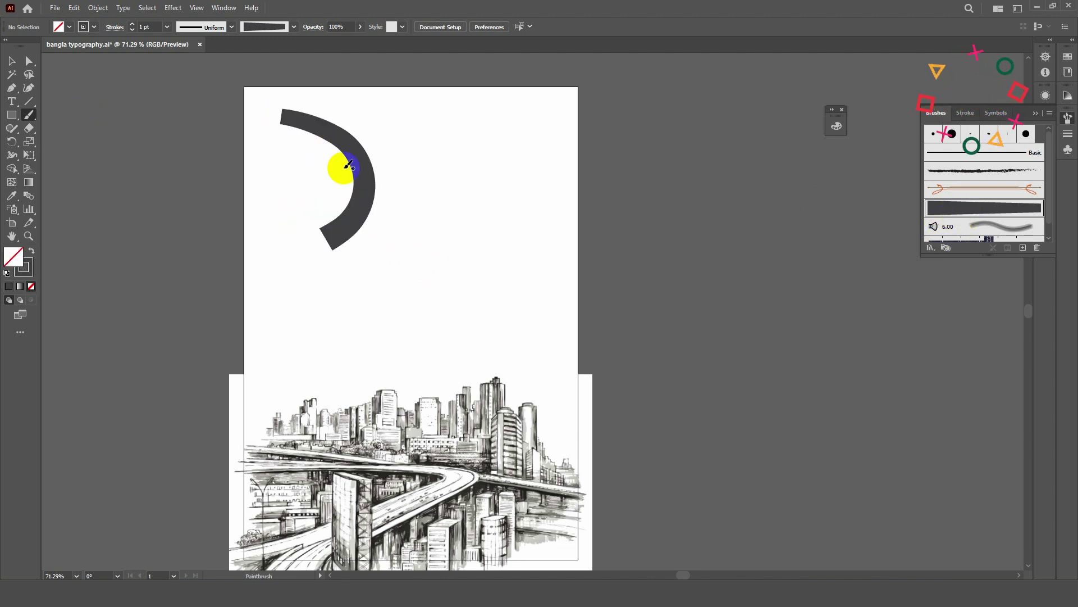
pyautogui.hotkey('ctrl', 'z')
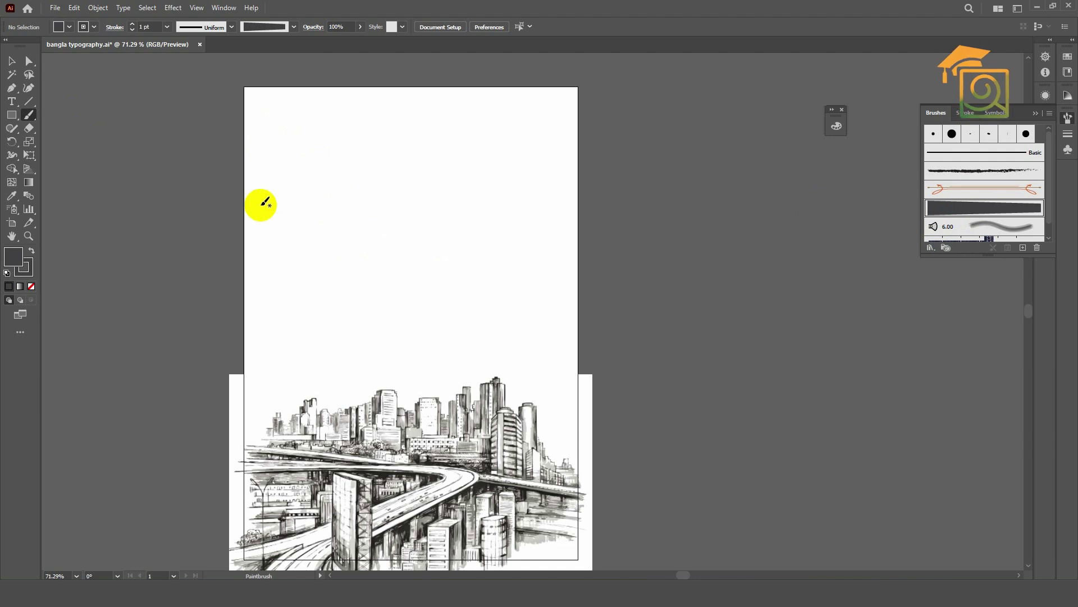
pyautogui.moveTo(340, 86); pyautogui.dragTo(311, 259)
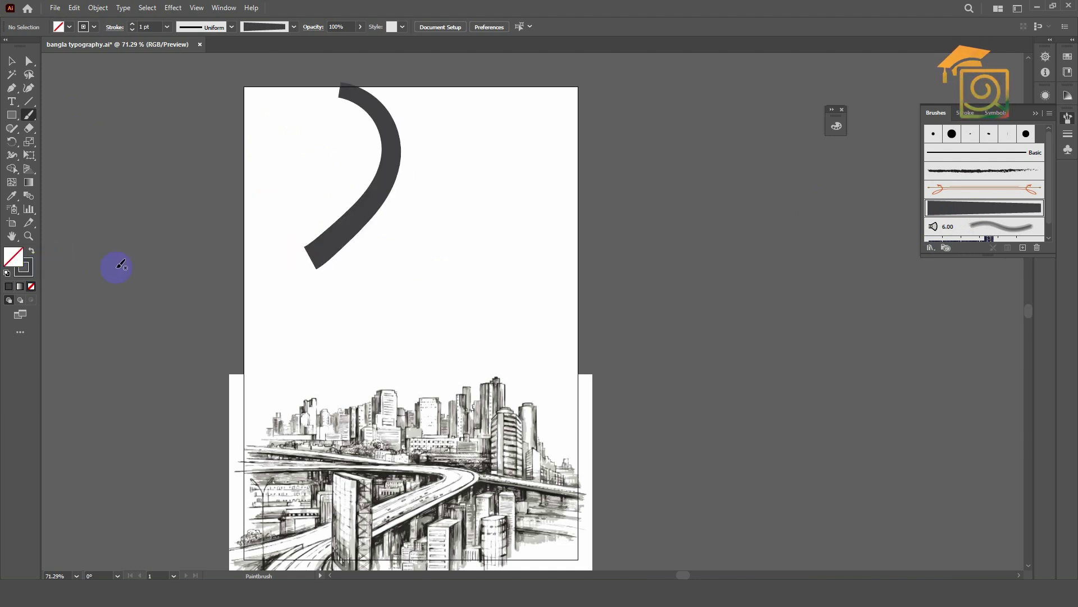
pyautogui.hotkey('ctrl', 'z')
# Choose the Paintbrush tool and set its Fidelity fully to Smooth, keeping the other tool options as they are.
pyautogui.click(30, 117)
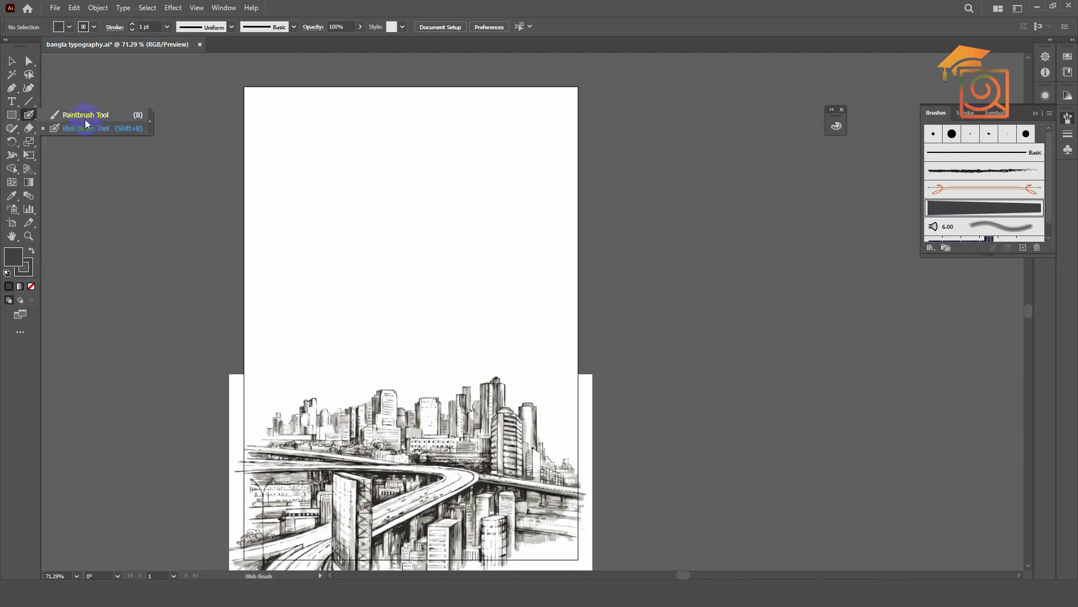
pyautogui.click(82, 117)
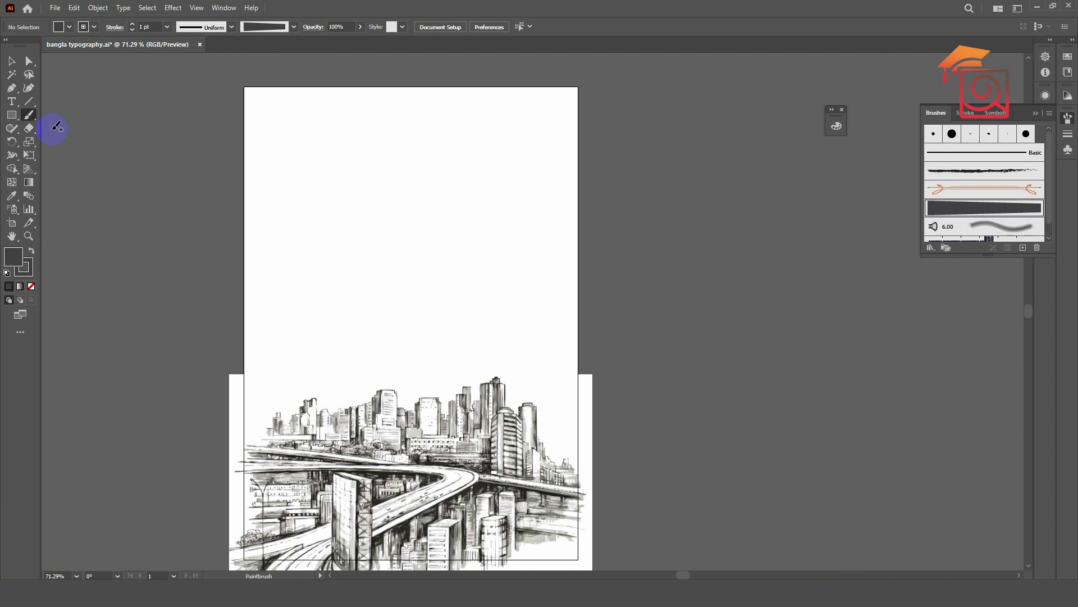
pyautogui.doubleClick(30, 119)
pyautogui.moveTo(482, 194)
pyautogui.mouseDown()
pyautogui.moveTo(397, 149)
pyautogui.moveTo(387, 155)
pyautogui.mouseUp()
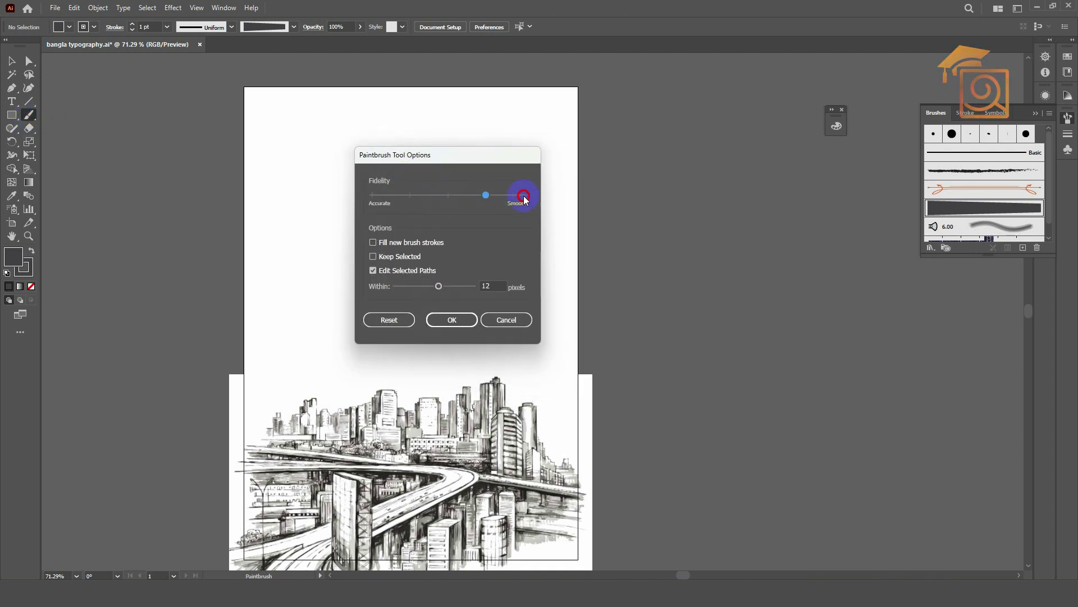
pyautogui.moveTo(438, 187); pyautogui.dragTo(520, 196)
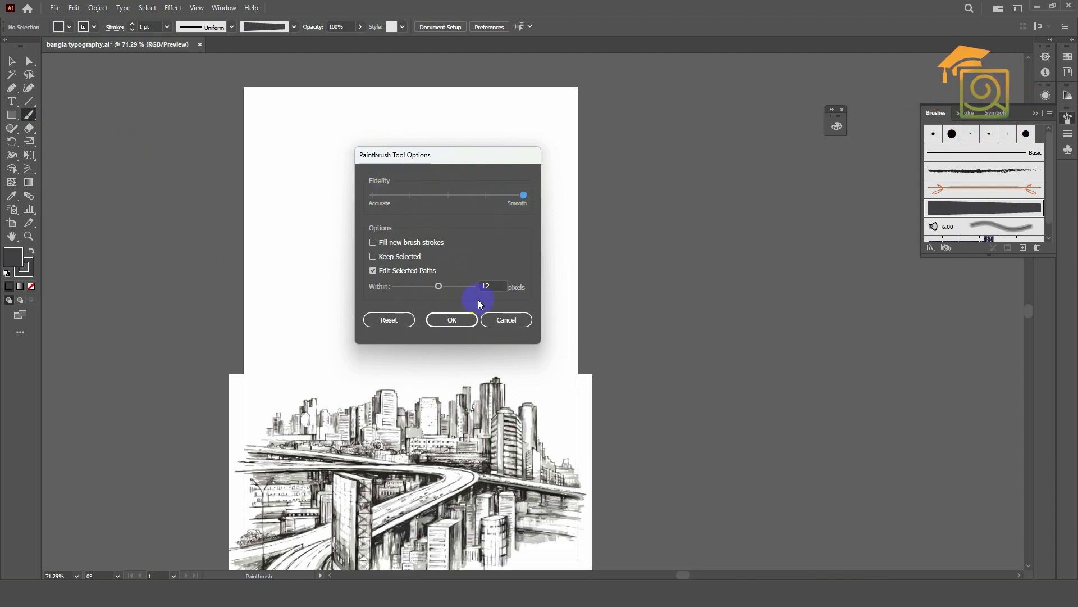
pyautogui.click(447, 320)
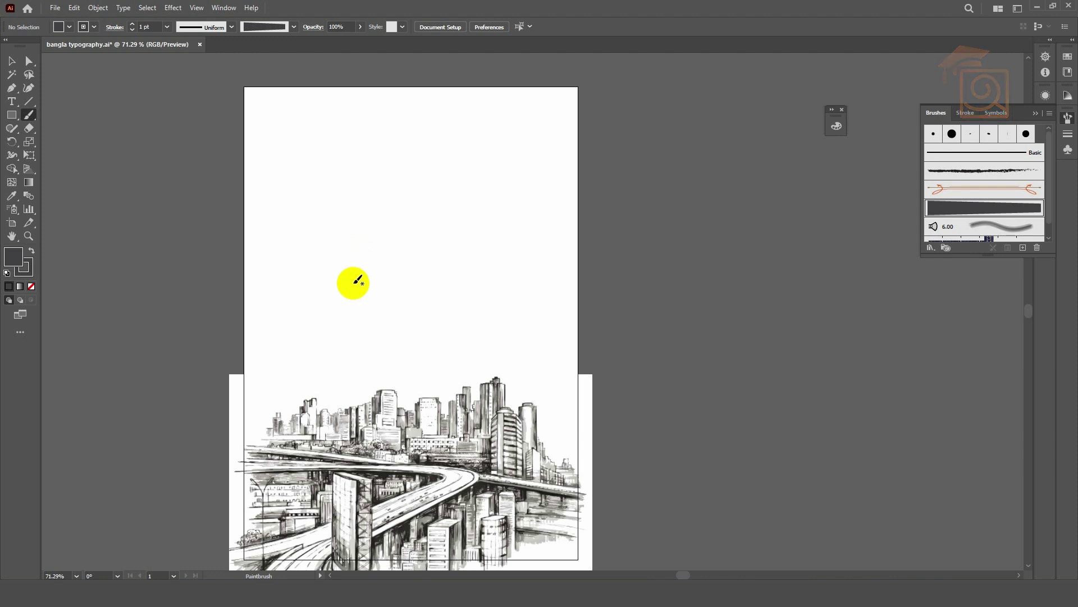
# Paint the first Bangla letter above the city sketch from two opposing curved strokes and a long, nearly vertical stroke.
pyautogui.moveTo(299, 288)
pyautogui.mouseDown()
pyautogui.moveTo(324, 264)
pyautogui.moveTo(288, 214)
pyautogui.mouseUp()
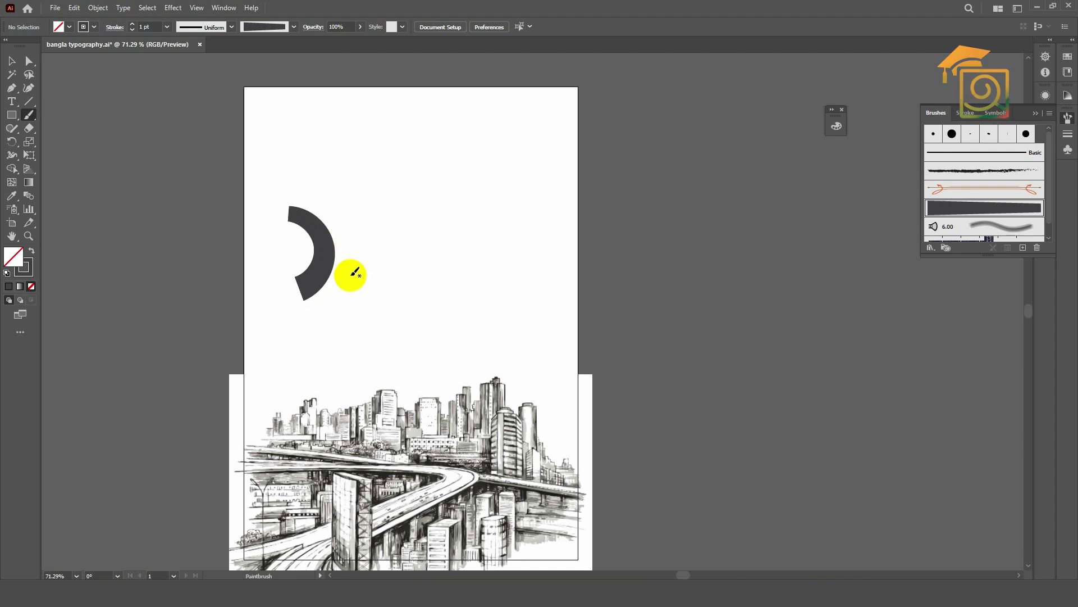
pyautogui.moveTo(363, 274)
pyautogui.mouseDown()
pyautogui.moveTo(336, 257)
pyautogui.moveTo(363, 196)
pyautogui.mouseUp()
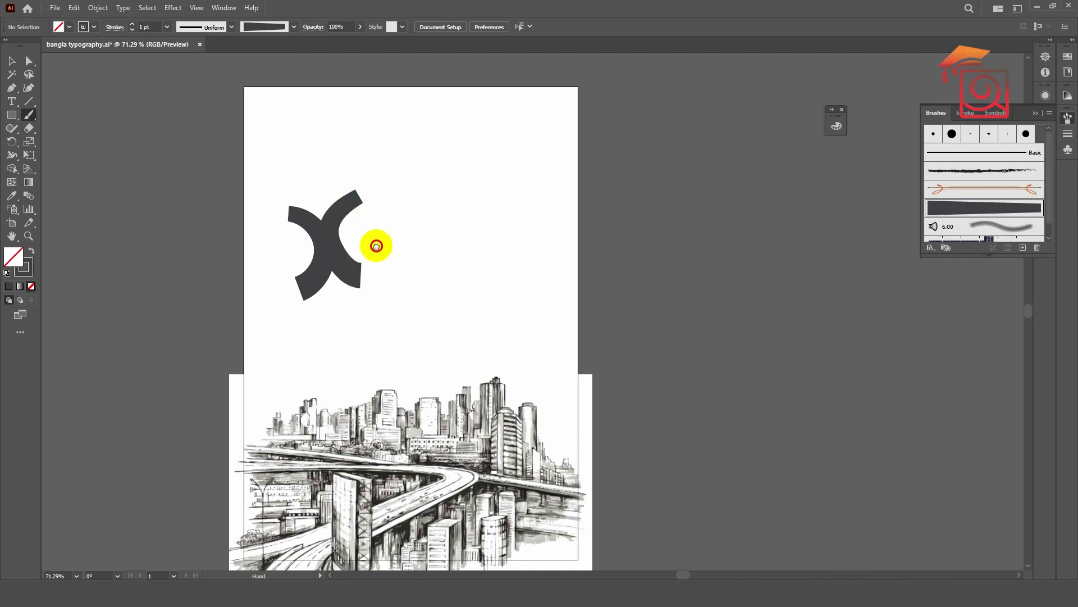
pyautogui.moveTo(380, 244); pyautogui.dragTo(373, 248)
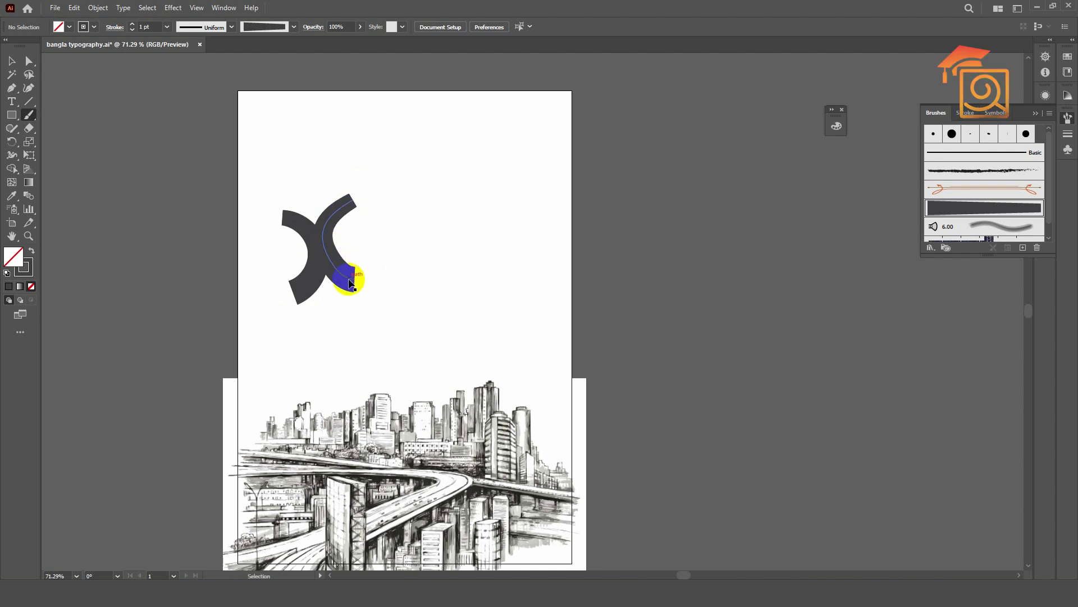
pyautogui.hotkey('ctrl', 'z')
pyautogui.hotkey('ctrl', 'shift', 'z')
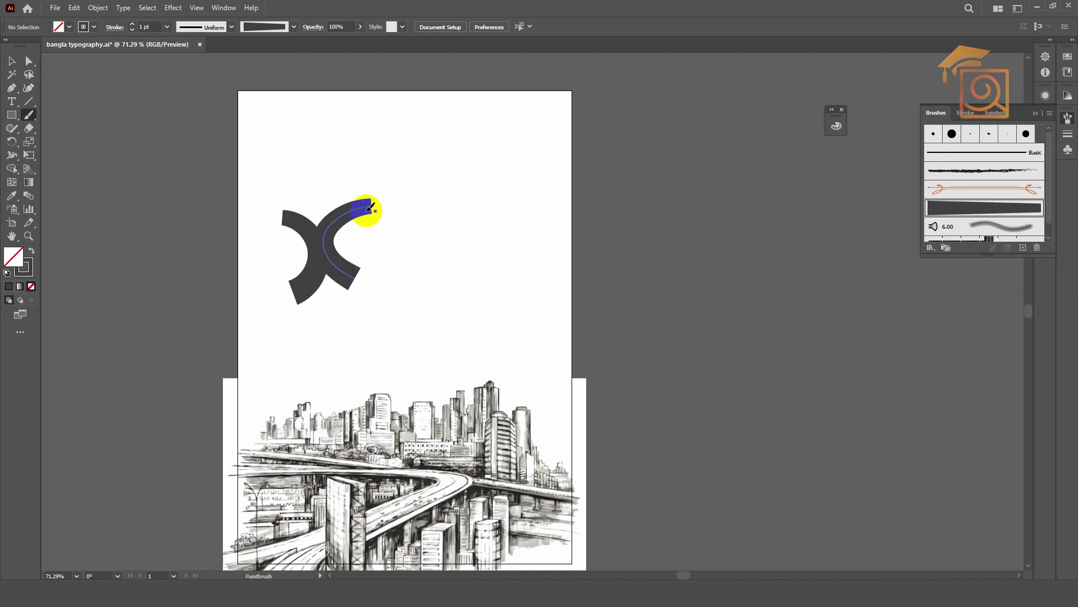
pyautogui.moveTo(361, 167); pyautogui.dragTo(387, 314)
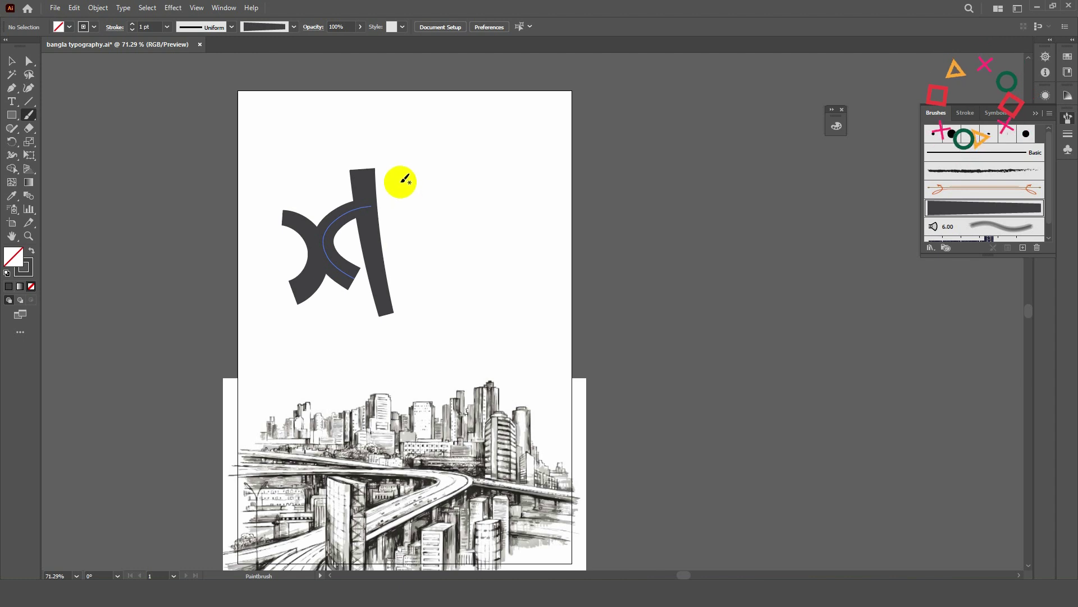
# Paint the second letter beside the vertical stroke as one zigzag stroke with a rounded top, redoing it once.
pyautogui.moveTo(393, 236)
pyautogui.mouseDown()
pyautogui.moveTo(393, 181)
pyautogui.moveTo(452, 214)
pyautogui.moveTo(397, 274)
pyautogui.mouseUp()
pyautogui.moveTo(466, 319); pyautogui.dragTo(466, 318)
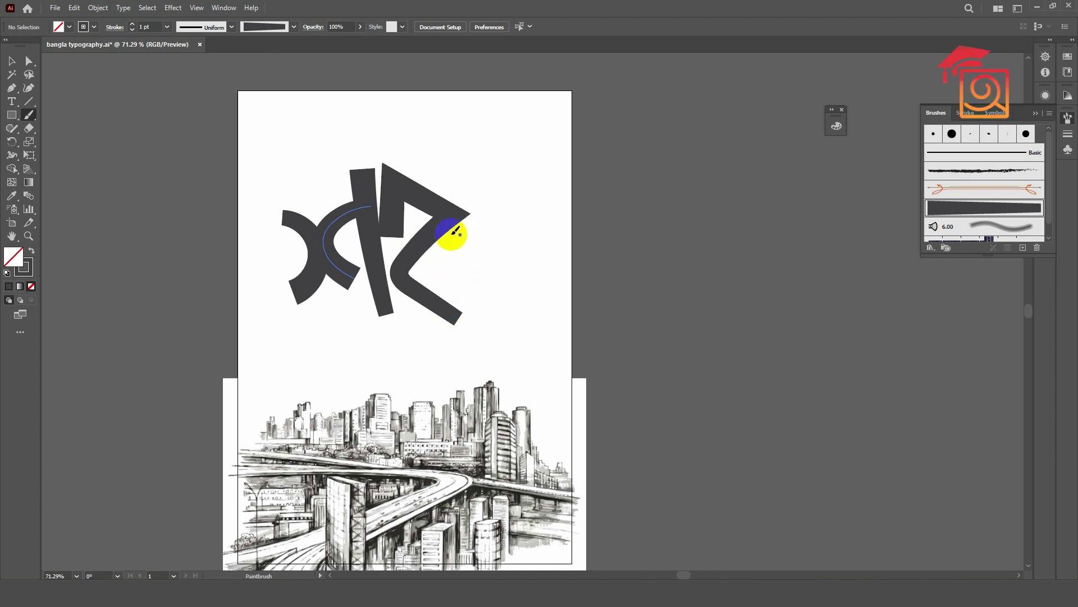
pyautogui.hotkey('ctrl', 'z')
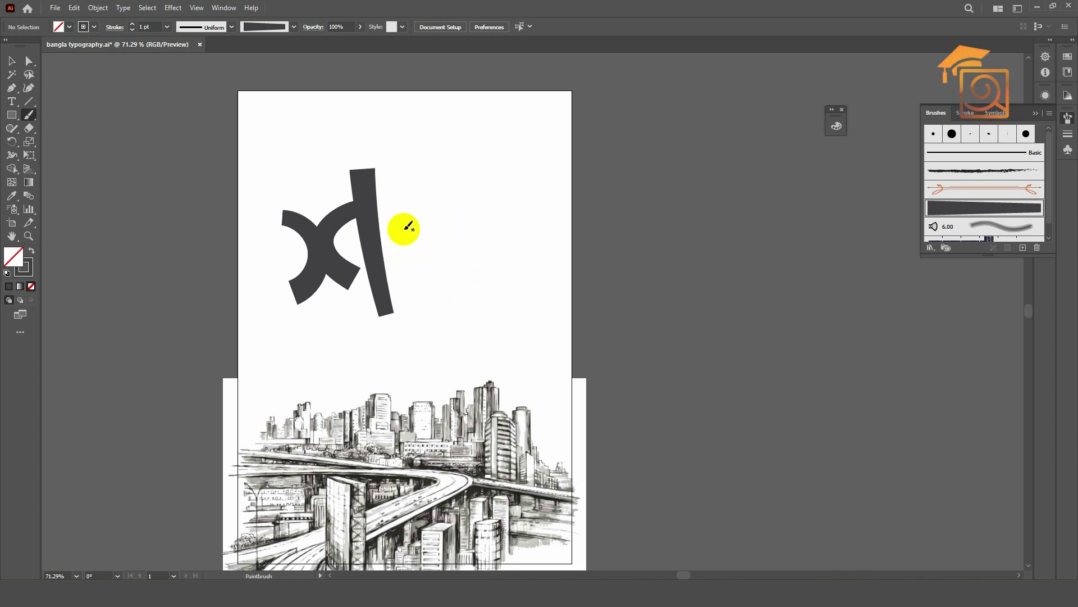
pyautogui.moveTo(399, 232)
pyautogui.mouseDown()
pyautogui.moveTo(395, 179)
pyautogui.moveTo(443, 211)
pyautogui.moveTo(407, 272)
pyautogui.moveTo(467, 297)
pyautogui.mouseUp()
pyautogui.moveTo(496, 246); pyautogui.dragTo(476, 252)
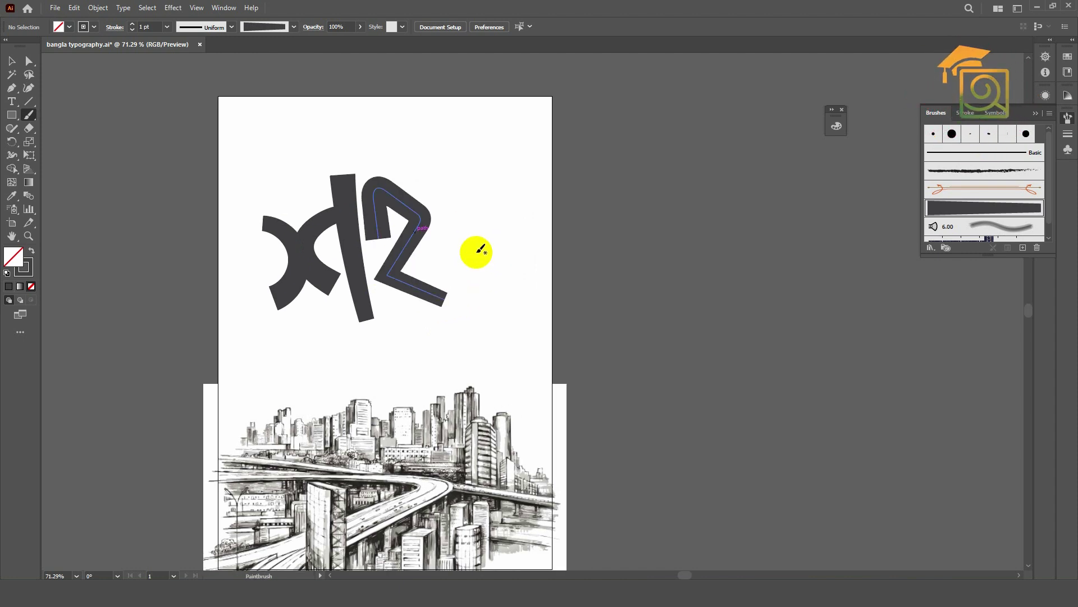
# Paint the third letter as a triangular stroke with crossing ends at its apex, redoing it once, and add a dot below it.
pyautogui.moveTo(460, 195)
pyautogui.mouseDown()
pyautogui.moveTo(440, 210)
pyautogui.moveTo(454, 182)
pyautogui.moveTo(409, 247)
pyautogui.moveTo(472, 272)
pyautogui.moveTo(461, 155)
pyautogui.mouseUp()
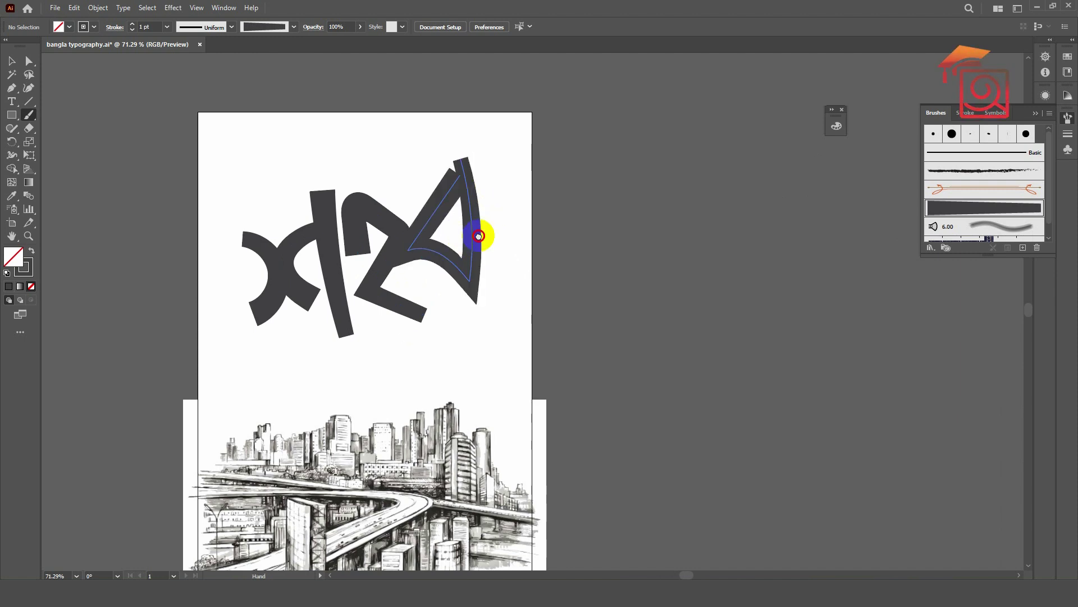
pyautogui.moveTo(481, 236); pyautogui.dragTo(498, 230)
pyautogui.hotkey('ctrl', 'z')
pyautogui.moveTo(490, 161)
pyautogui.mouseDown()
pyautogui.moveTo(441, 248)
pyautogui.moveTo(493, 277)
pyautogui.moveTo(468, 161)
pyautogui.moveTo(479, 160)
pyautogui.mouseUp()
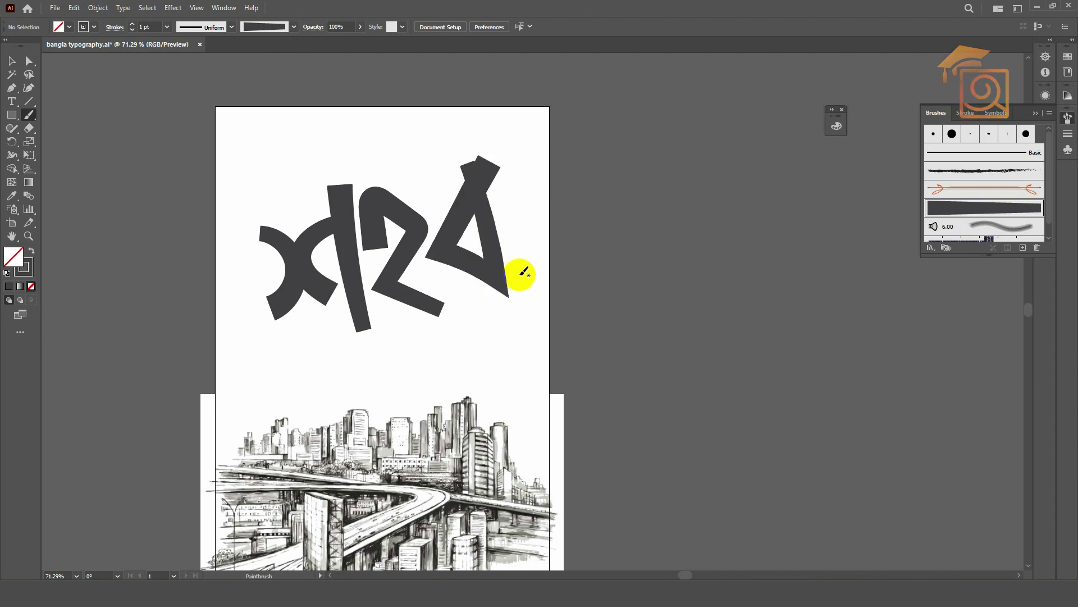
pyautogui.moveTo(456, 277); pyautogui.dragTo(461, 284)
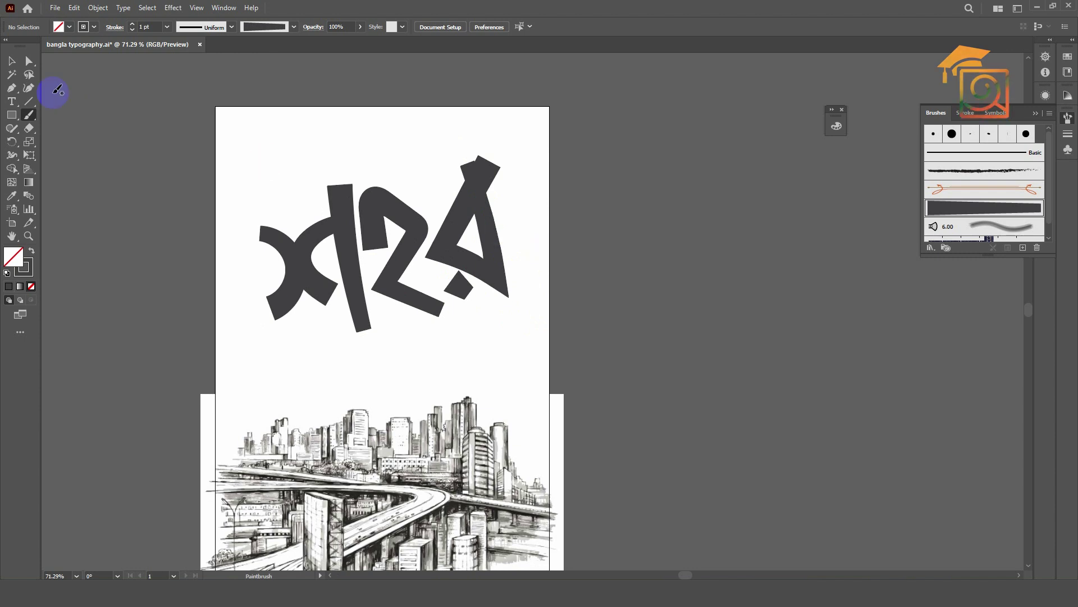
# Move all the painted letters together down and slightly left, closer to the city skyline.
pyautogui.click(18, 67)
pyautogui.moveTo(287, 137); pyautogui.dragTo(498, 304)
pyautogui.moveTo(476, 203); pyautogui.dragTo(468, 239)
pyautogui.click(373, 284)
pyautogui.hotkey('ctrl', '1')
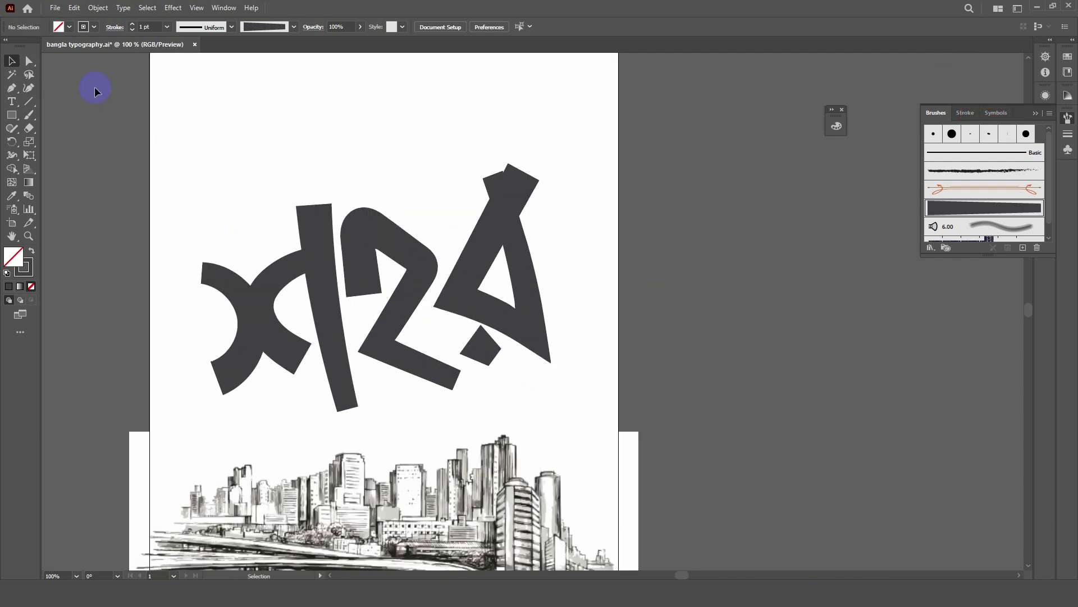
# Fine-tune the corner rounding at the top curve of the second letter's path.
pyautogui.click(30, 62)
pyautogui.click(366, 235)
pyautogui.click(366, 235)
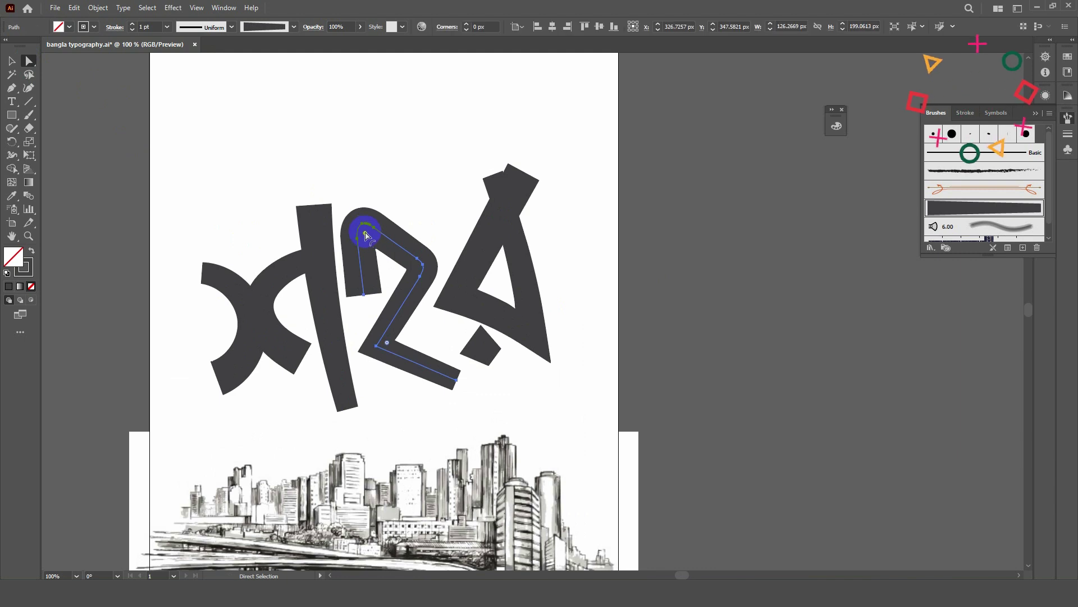
pyautogui.scroll(2, 365, 234)
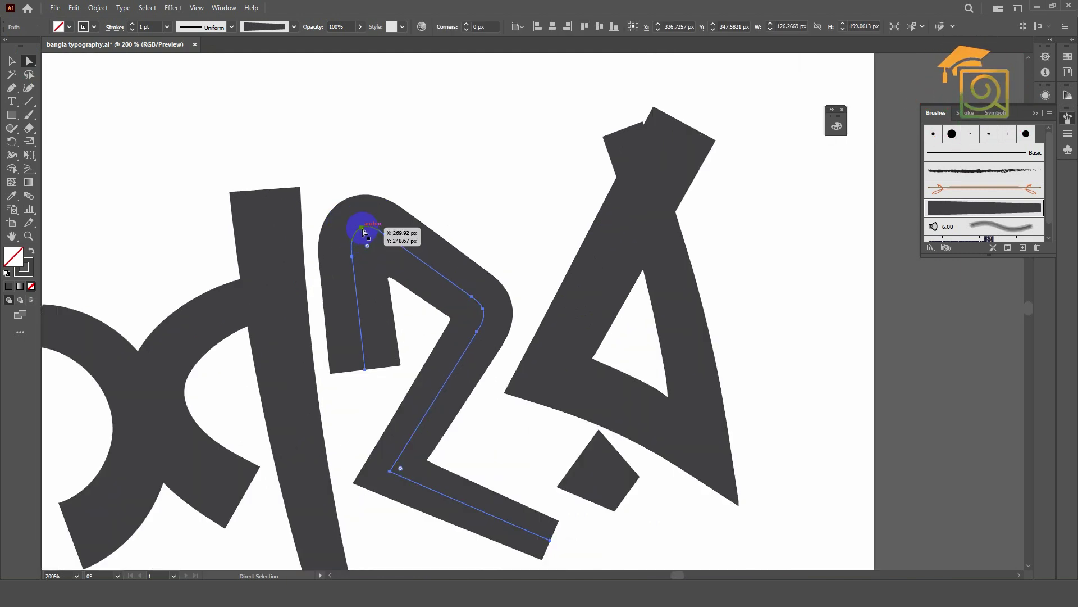
pyautogui.click(367, 247)
pyautogui.moveTo(367, 246); pyautogui.dragTo(365, 240)
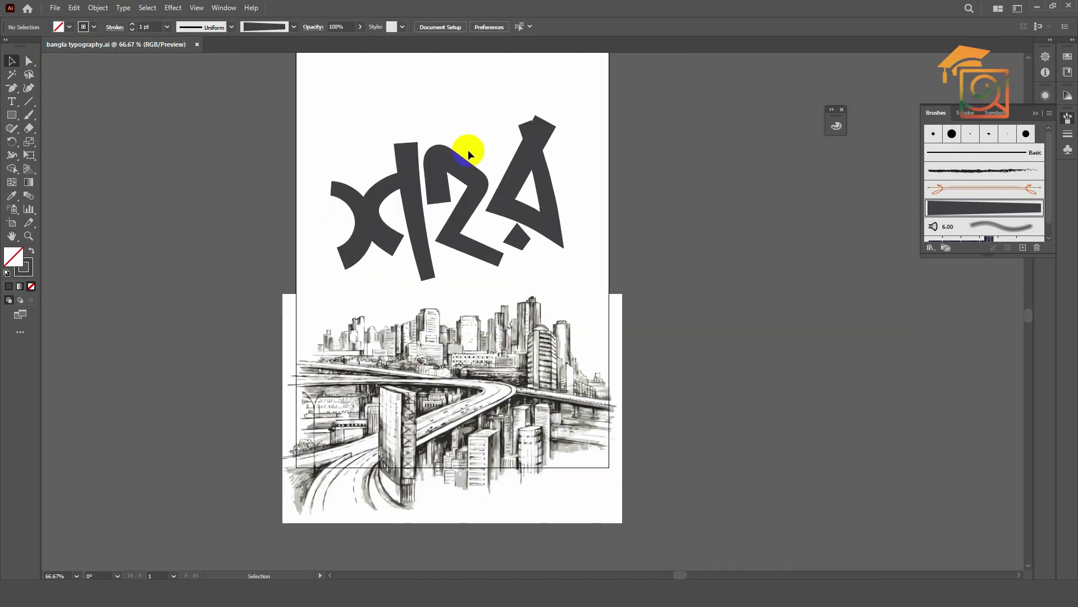
# Rotate the dot below the triangular letter slightly counterclockwise.
pyautogui.scroll(4, 467, 149)
pyautogui.moveTo(474, 120); pyautogui.dragTo(481, 163)
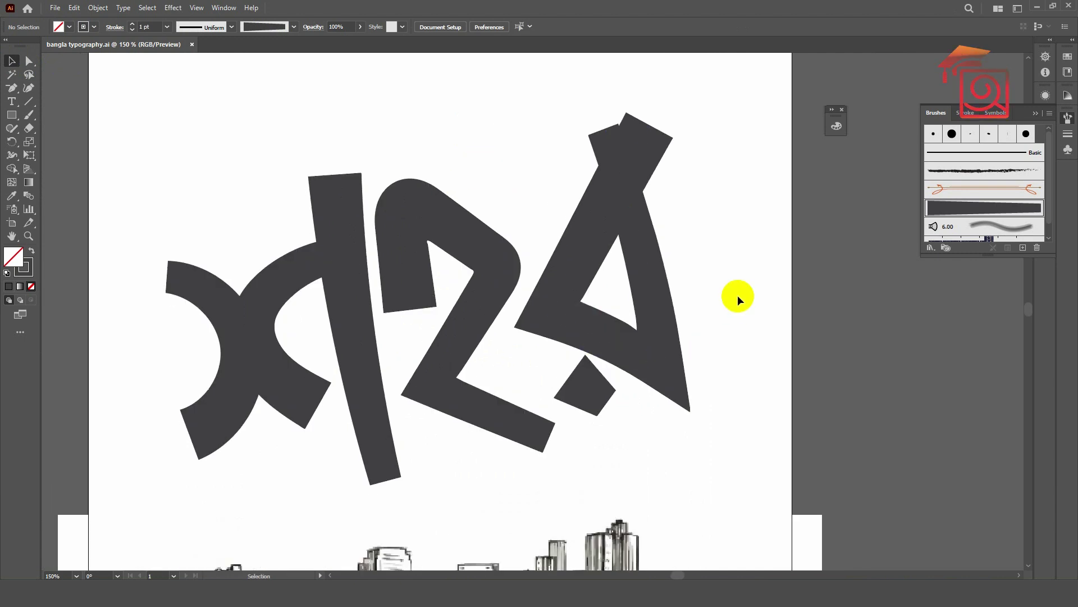
pyautogui.scroll(-2, 525, 267)
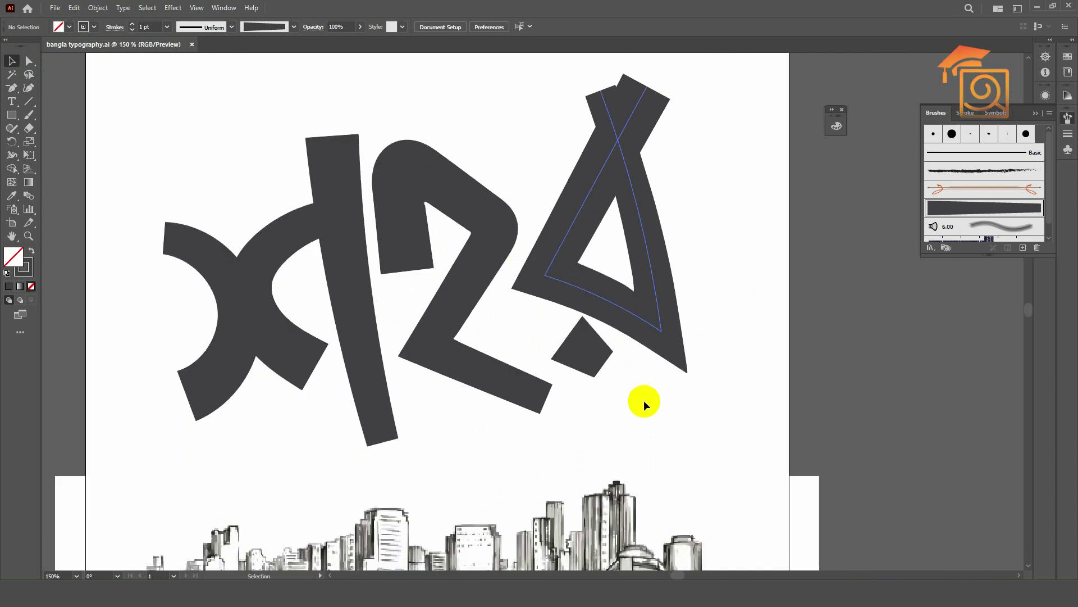
pyautogui.click(594, 343)
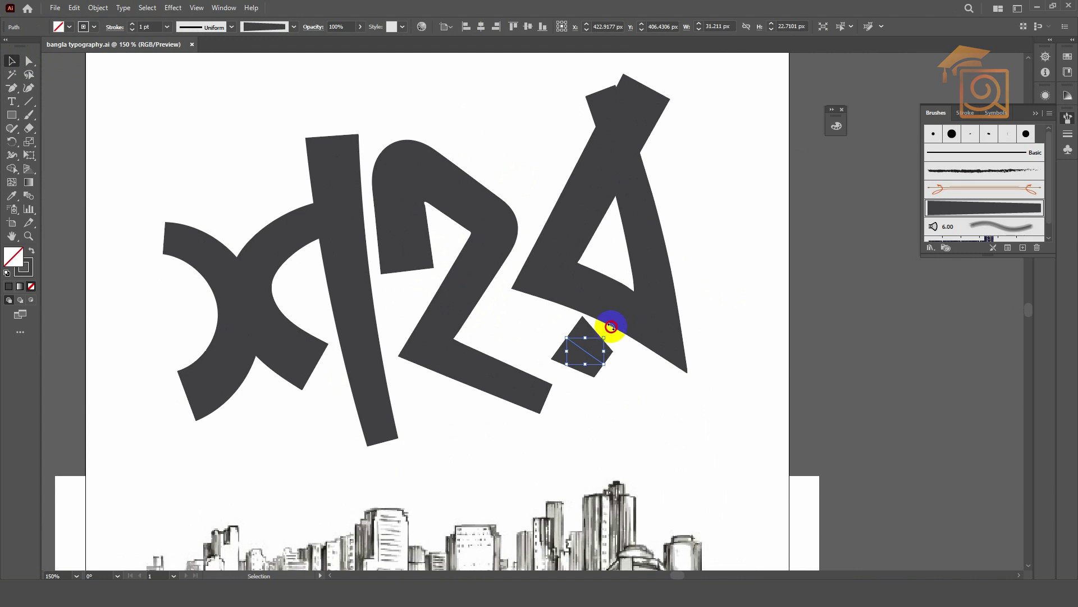
pyautogui.moveTo(611, 326); pyautogui.dragTo(612, 324)
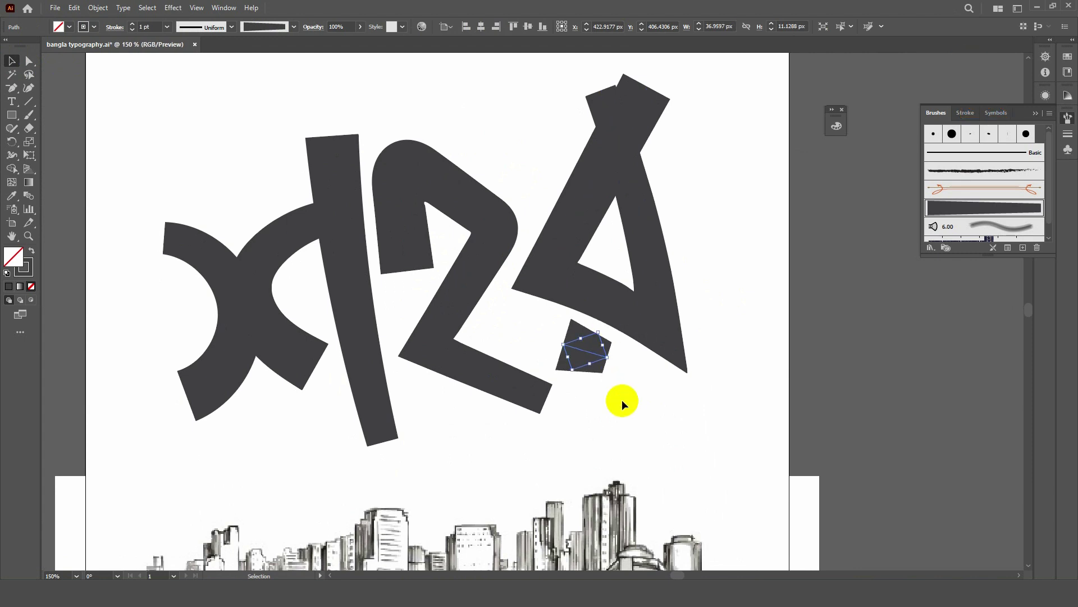
pyautogui.click(620, 397)
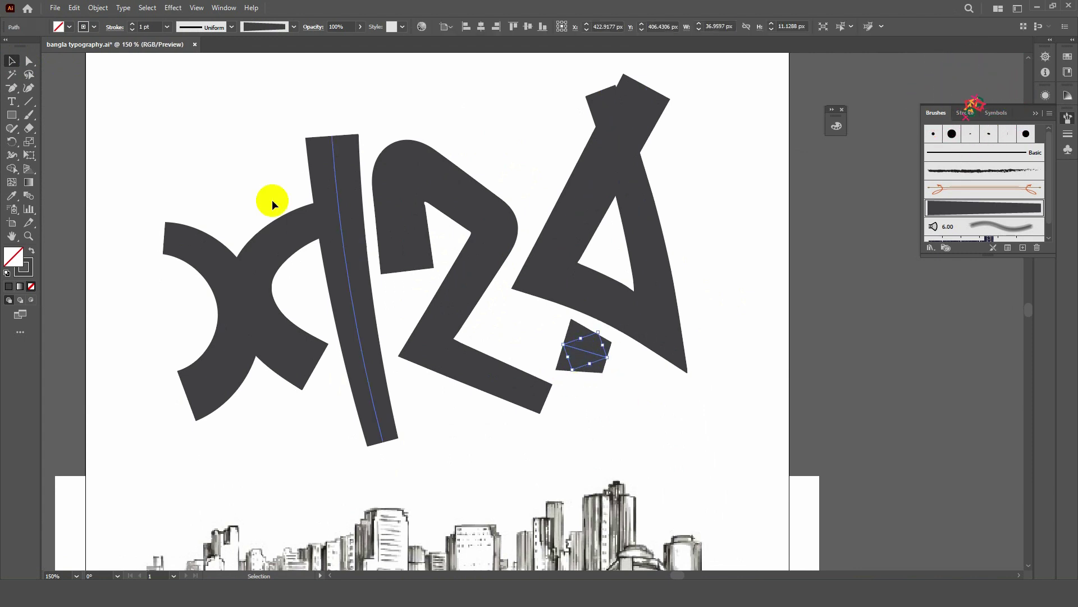
# Move the triangular letter's two end anchors so one end forms a single short stem and the other meets it at the apex.
pyautogui.scroll(-2, 314, 230)
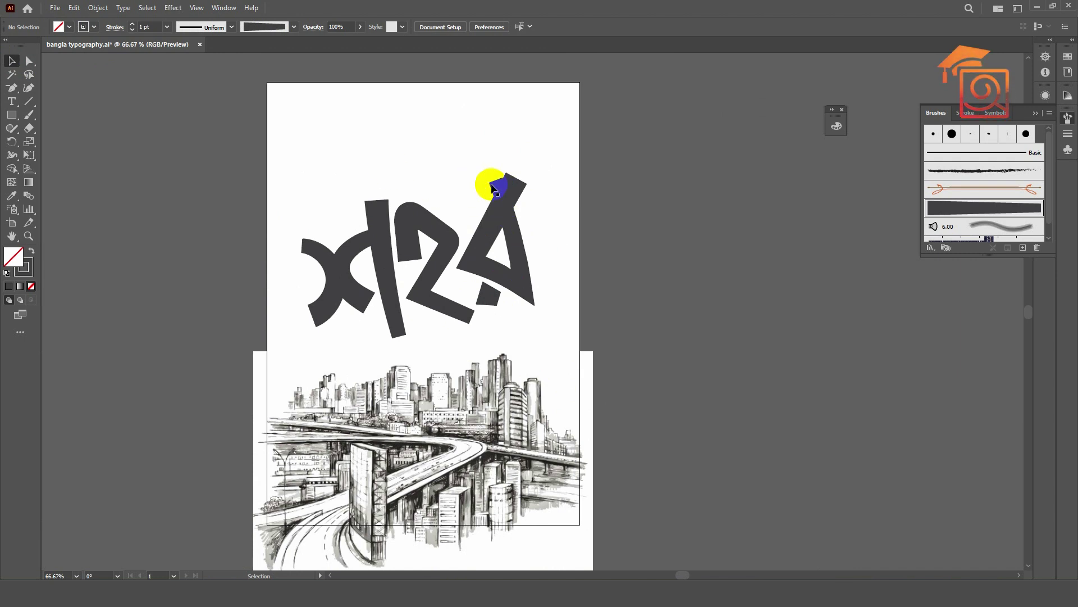
pyautogui.click(28, 60)
pyautogui.scroll(1, 477, 181)
pyautogui.moveTo(510, 190)
pyautogui.mouseDown()
pyautogui.moveTo(494, 146)
pyautogui.moveTo(525, 199)
pyautogui.mouseUp()
pyautogui.moveTo(501, 166); pyautogui.dragTo(506, 176)
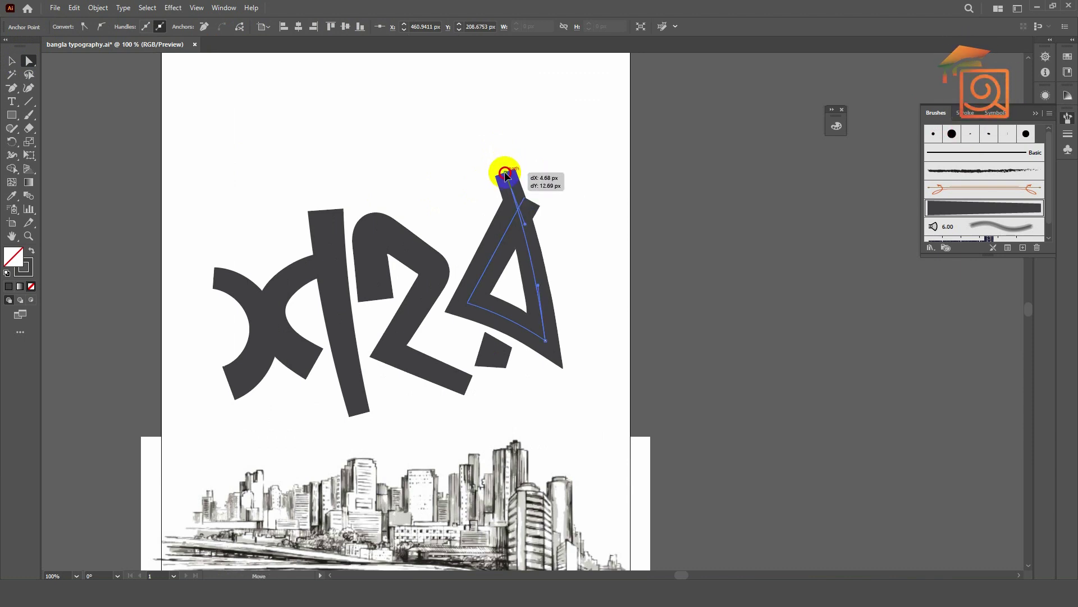
pyautogui.moveTo(506, 176); pyautogui.dragTo(516, 217)
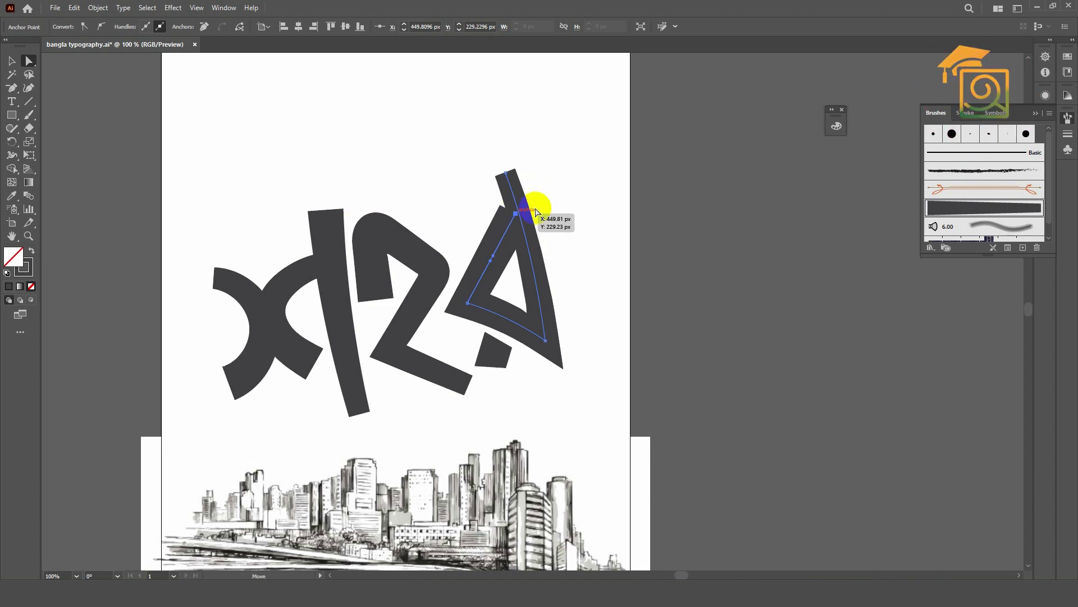
pyautogui.click(561, 224)
pyautogui.hotkey('ctrl', '-')
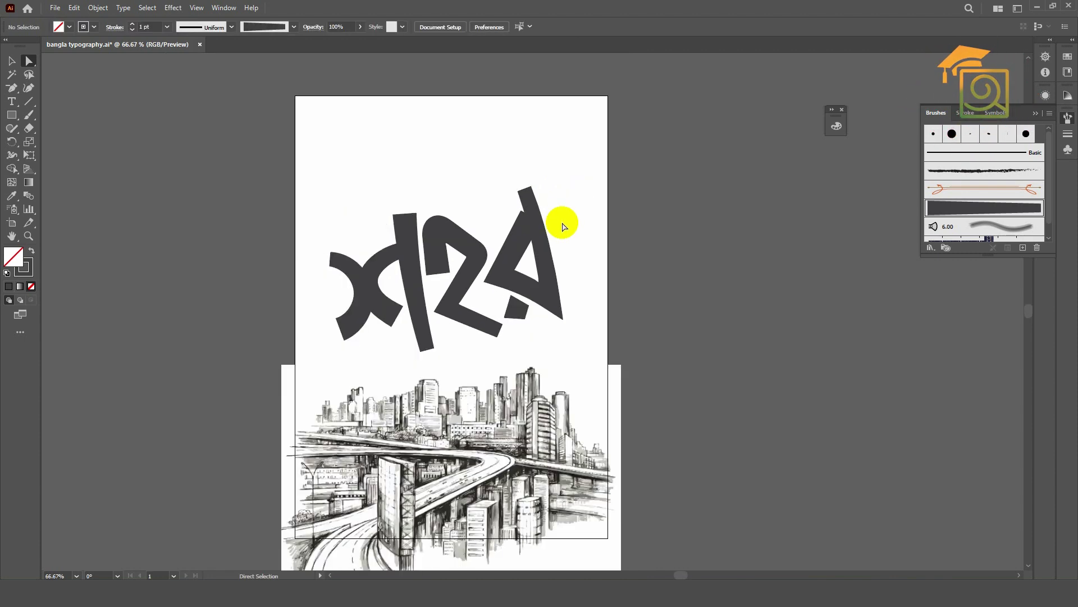
# Extend the first letter's upper curved stroke outward by moving its end anchor slightly left and up.
pyautogui.click(29, 62)
pyautogui.click(329, 260)
pyautogui.moveTo(330, 260); pyautogui.dragTo(316, 255)
pyautogui.click(368, 227)
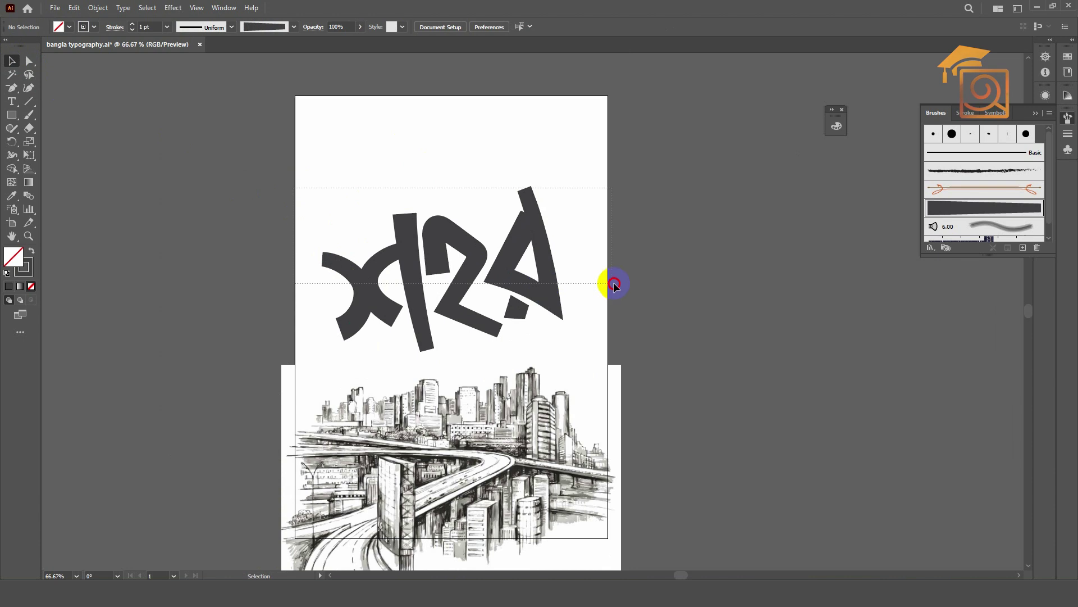
# Expand the appearance of all the lettering's brush strokes into filled shapes.
pyautogui.click(426, 209)
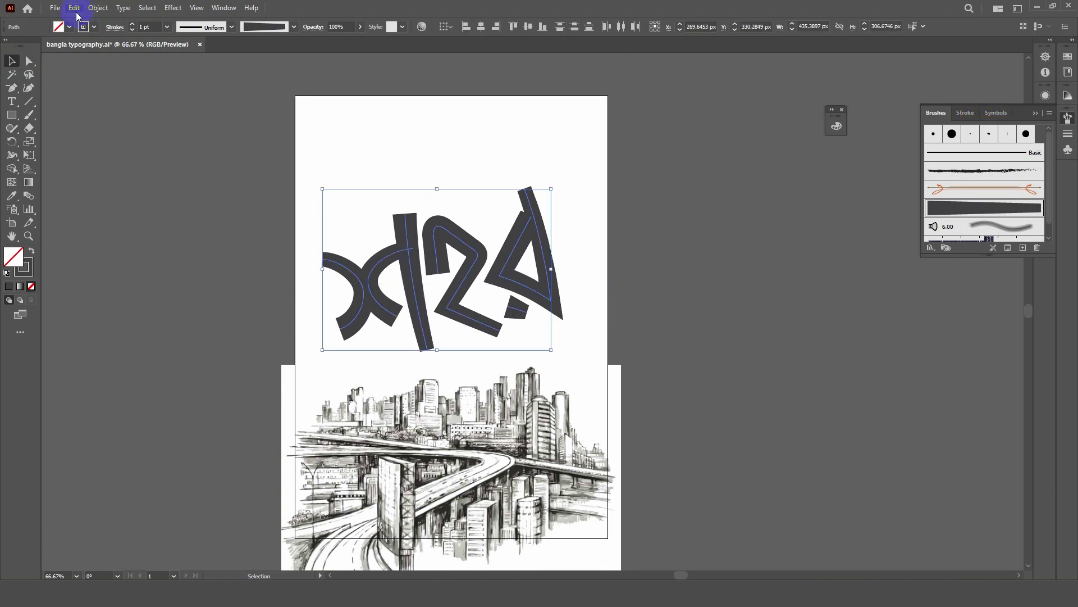
pyautogui.click(98, 8)
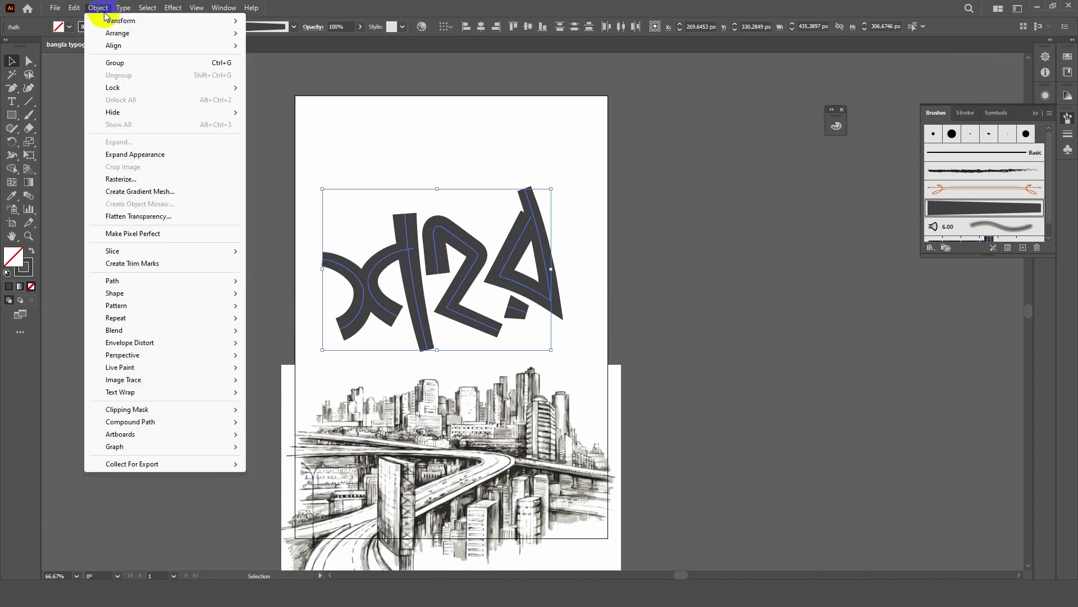
pyautogui.click(139, 156)
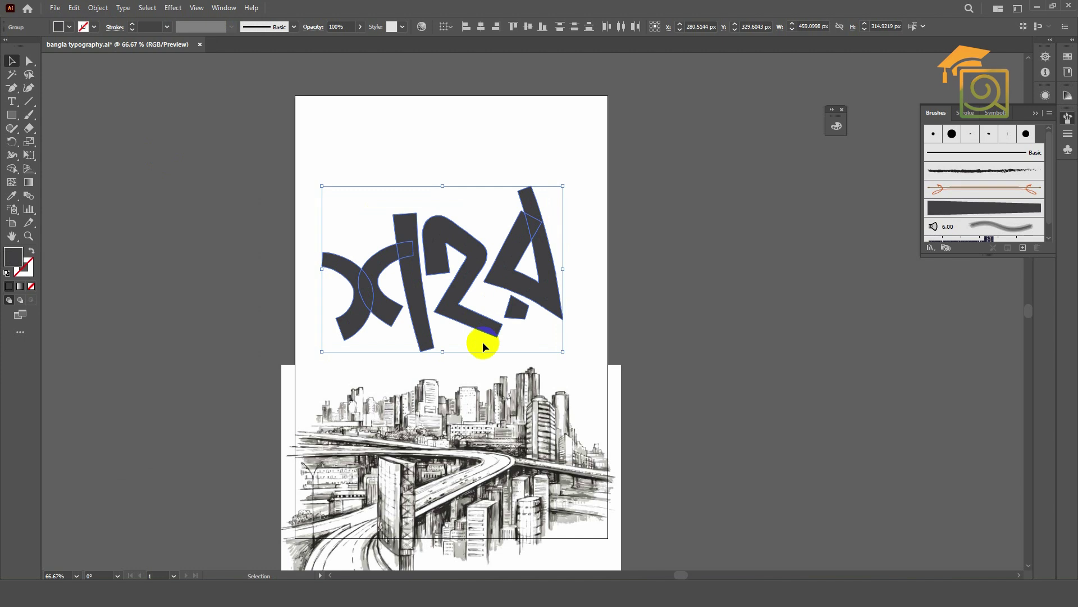
pyautogui.scroll(1, 561, 274)
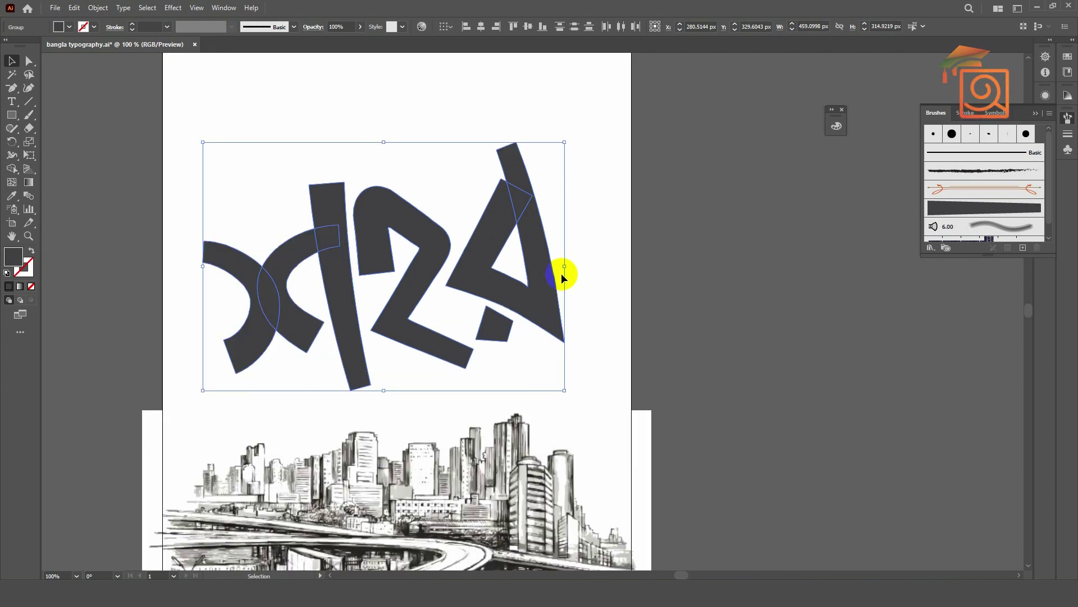
pyautogui.click(613, 233)
# Move the triangular letter's upper corner anchor slightly up where it meets the stem.
pyautogui.click(29, 60)
pyautogui.scroll(1, 496, 174)
pyautogui.moveTo(504, 179); pyautogui.dragTo(506, 173)
pyautogui.click(597, 181)
# Reshape the dot below the triangular letter by raising its lower-left corner and bowing its top edge outward.
pyautogui.scroll(2, 494, 406)
pyautogui.moveTo(431, 443); pyautogui.dragTo(441, 406)
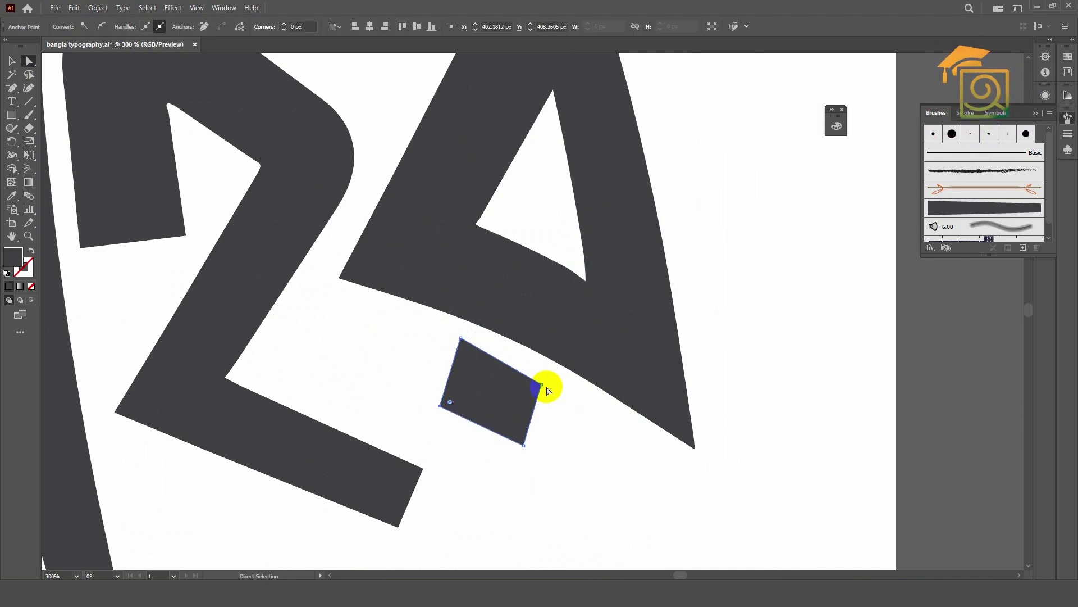
pyautogui.click(29, 87)
pyautogui.click(511, 362)
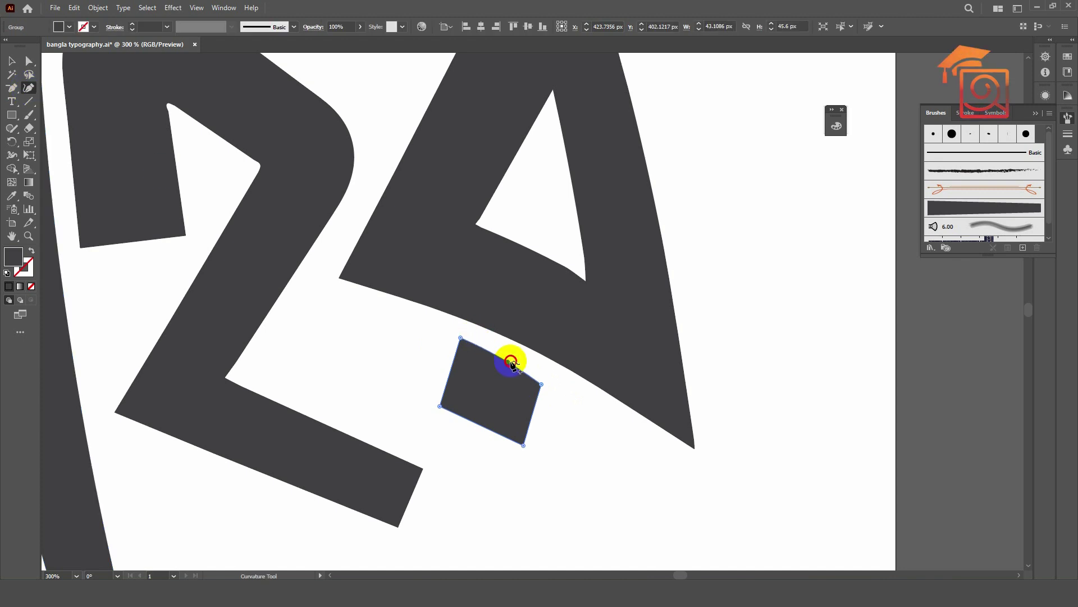
# Rotate the reshaped dot slightly and move it a little down from the triangular letter.
pyautogui.click(11, 61)
pyautogui.moveTo(545, 450); pyautogui.dragTo(549, 444)
pyautogui.click(504, 406)
pyautogui.moveTo(505, 406); pyautogui.dragTo(507, 412)
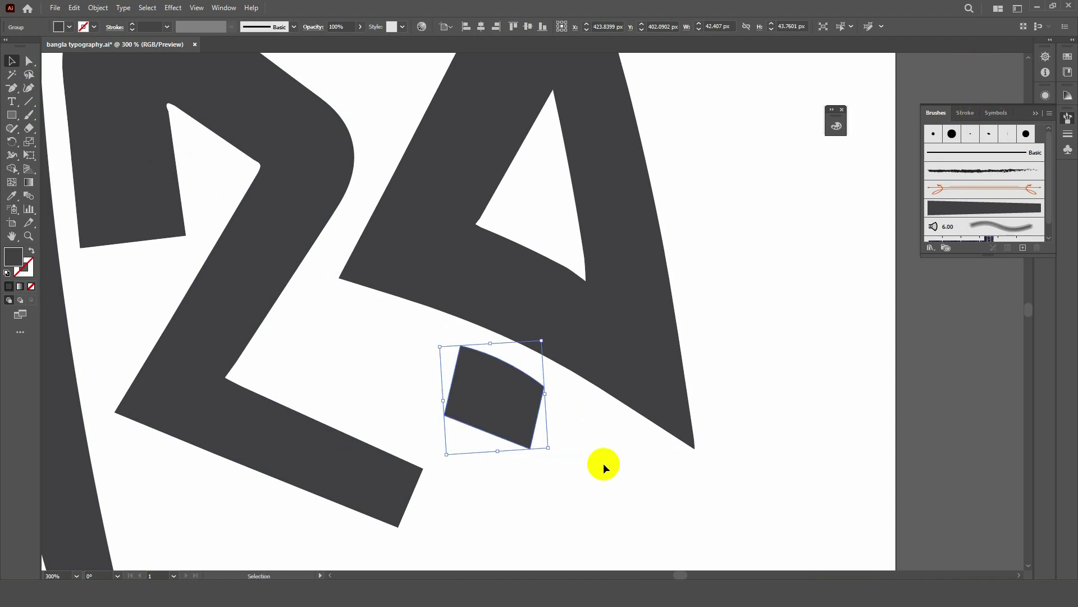
pyautogui.click(605, 463)
pyautogui.scroll(-3, 585, 362)
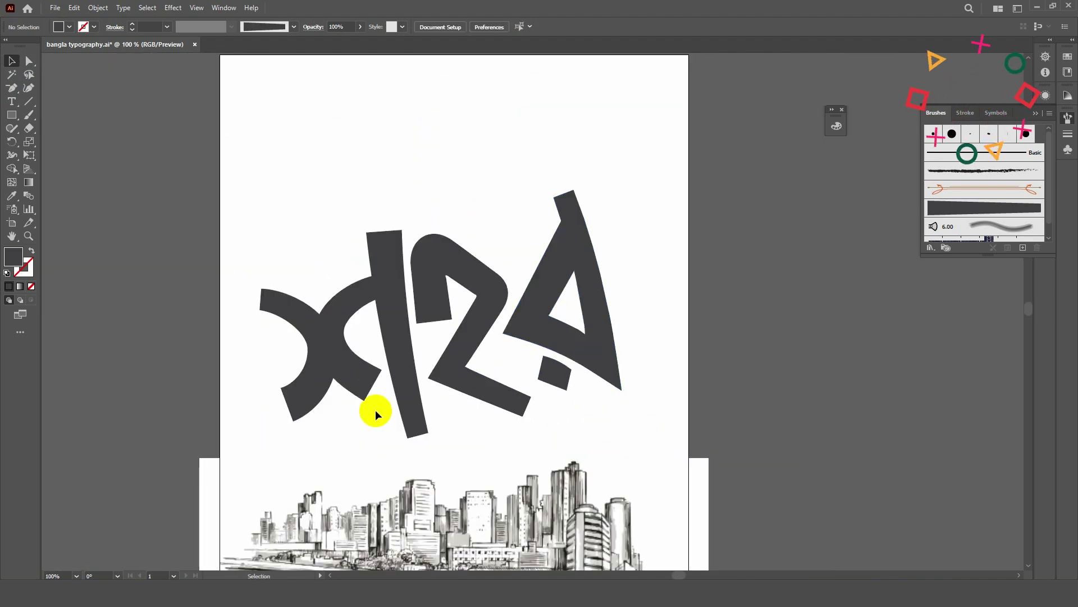
pyautogui.scroll(1, 375, 409)
pyautogui.scroll(-1, 344, 344)
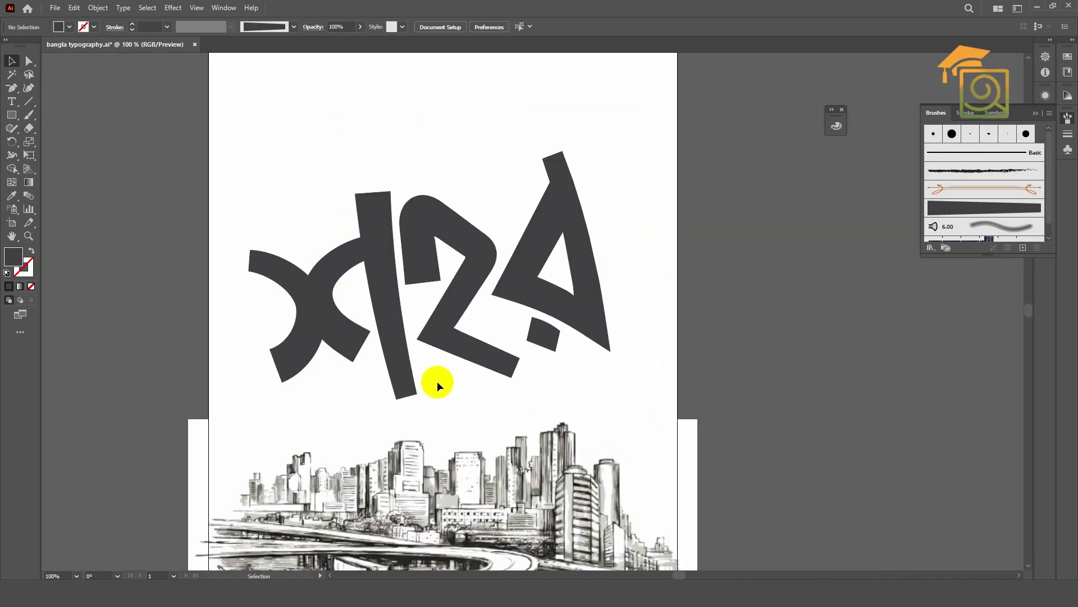
# Stretch the lower end of the first letter's right curve toward the vertical stem and smooth its outer edge.
pyautogui.press('a')
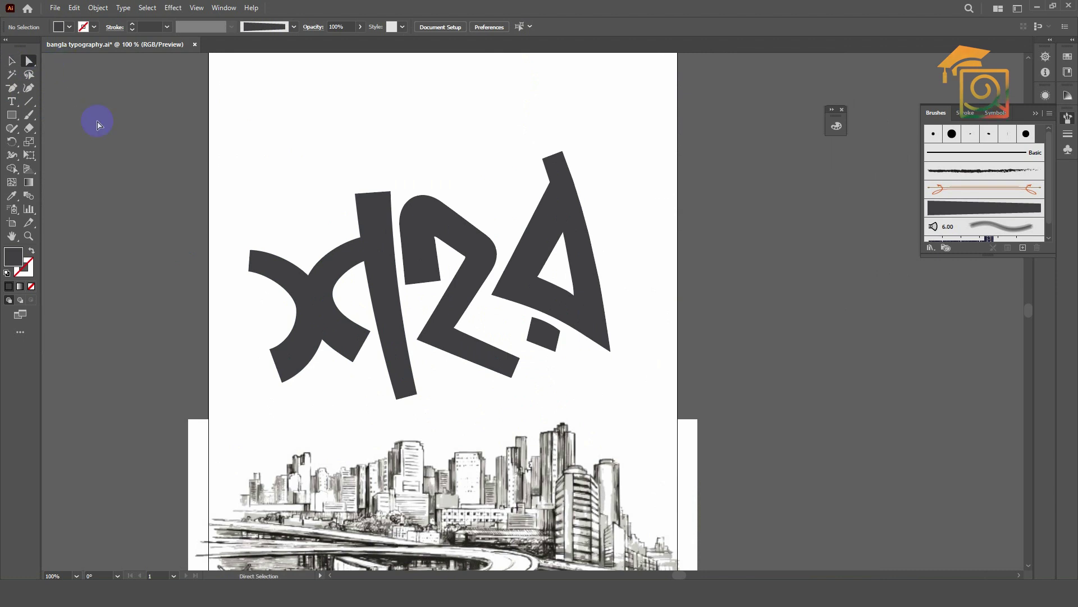
pyautogui.scroll(2, 356, 356)
pyautogui.moveTo(365, 397); pyautogui.dragTo(420, 409)
pyautogui.moveTo(347, 384); pyautogui.dragTo(363, 400)
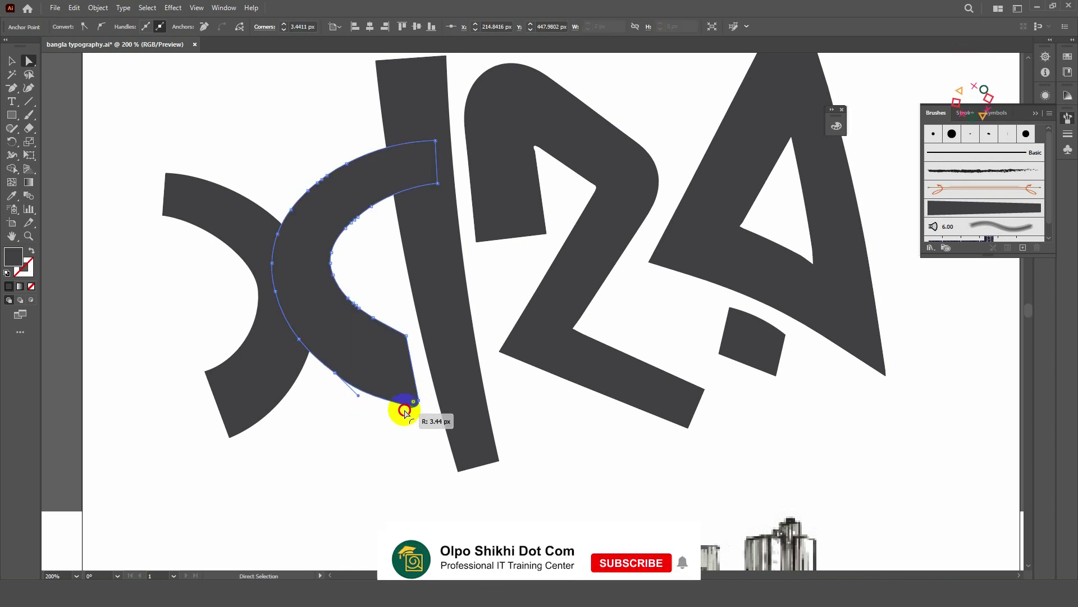
pyautogui.moveTo(414, 406); pyautogui.dragTo(366, 400)
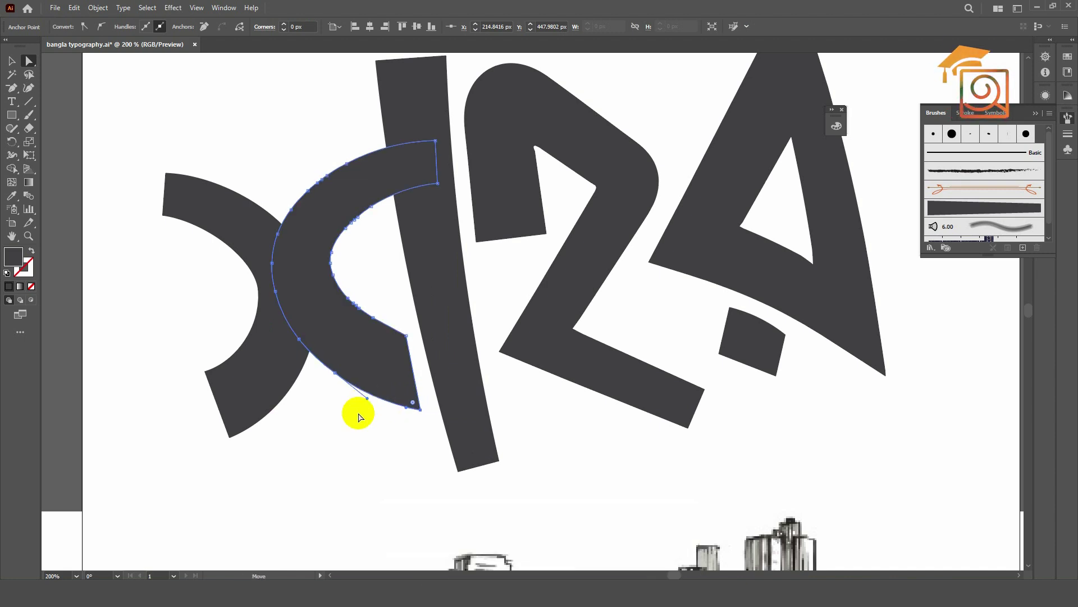
pyautogui.click(337, 404)
pyautogui.scroll(-4, 354, 421)
pyautogui.scroll(1, 412, 426)
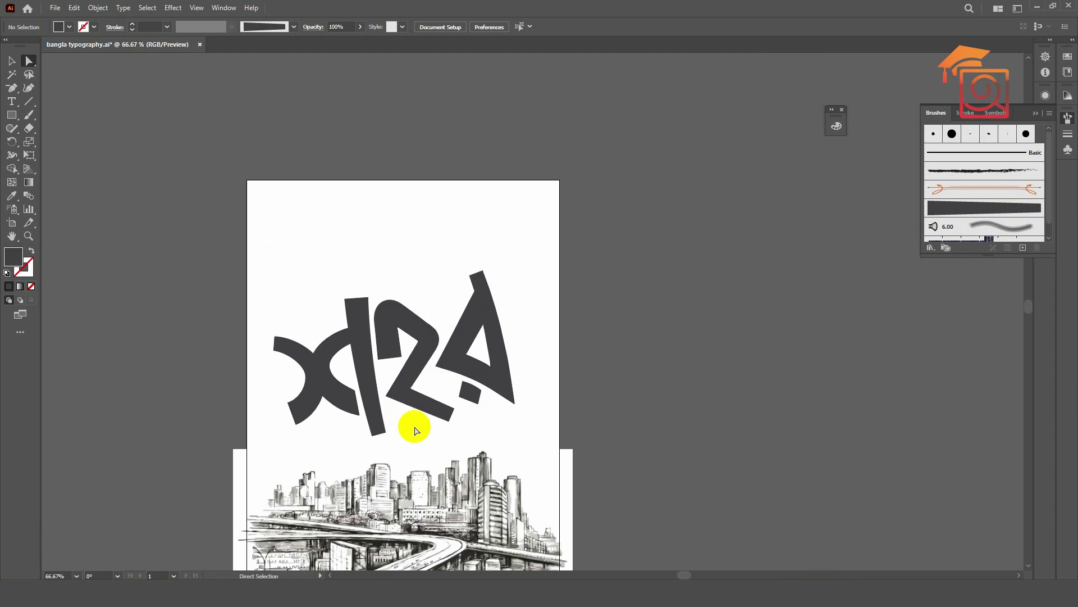
# Scale the whole lettering down slightly, move it closer to the city skyline and save the document.
pyautogui.moveTo(531, 404); pyautogui.dragTo(554, 359)
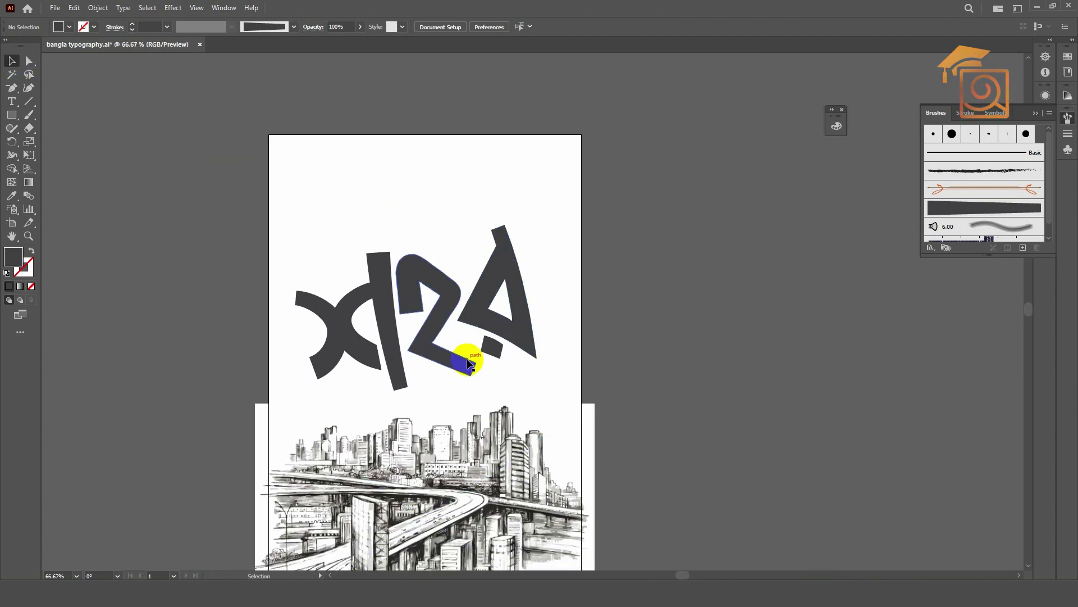
pyautogui.click(503, 331)
pyautogui.moveTo(541, 307); pyautogui.dragTo(511, 355)
pyautogui.click(595, 363)
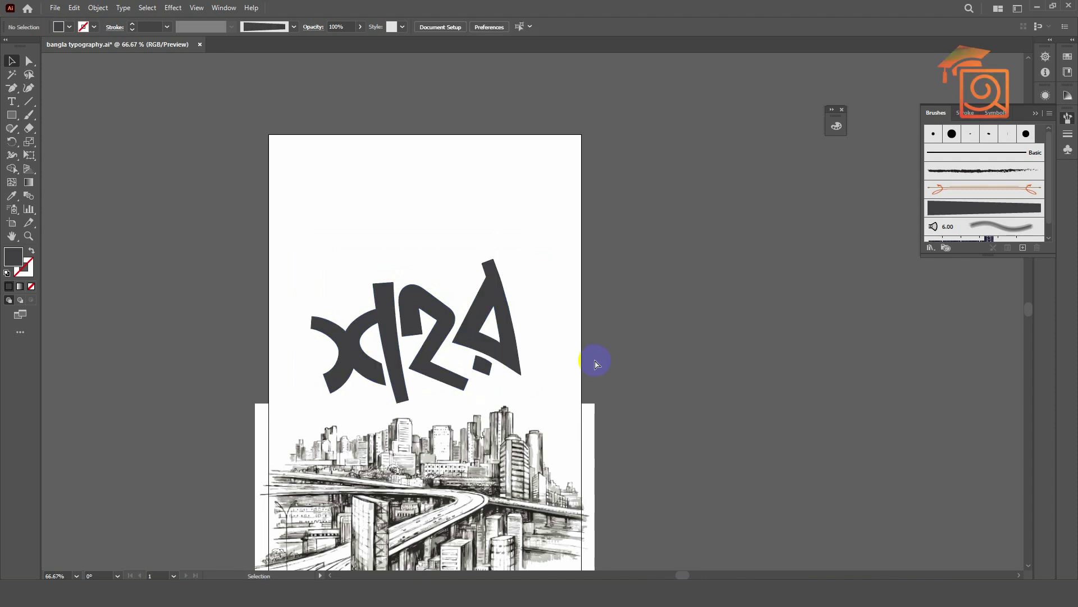
pyautogui.hotkey('ctrl', 's')
# Open the vector-city-lampost file from the desktop.
pyautogui.moveTo(592, 340); pyautogui.dragTo(587, 306)
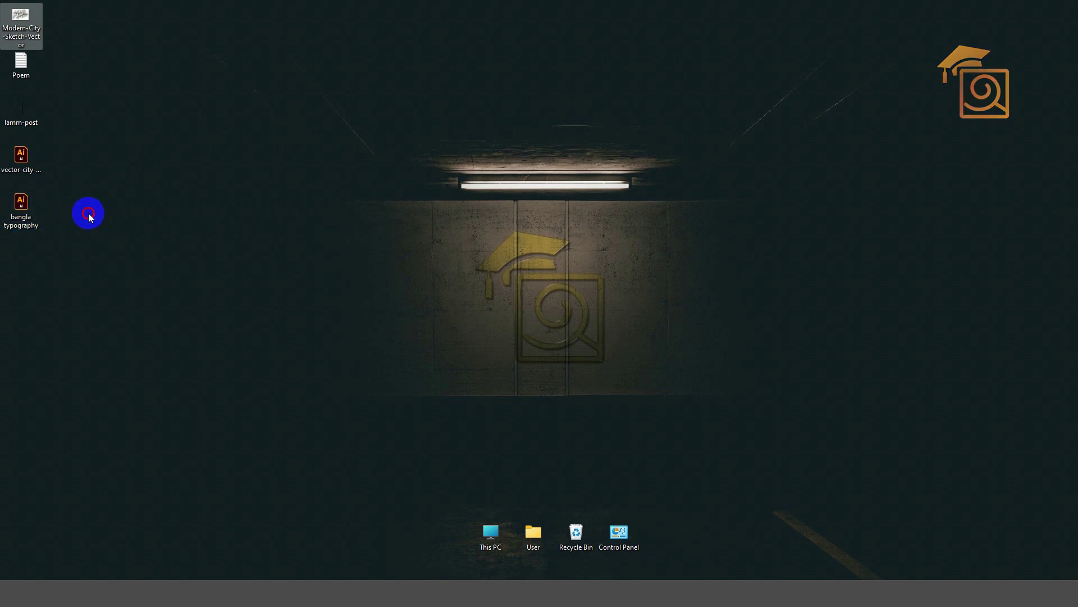
pyautogui.click(22, 163)
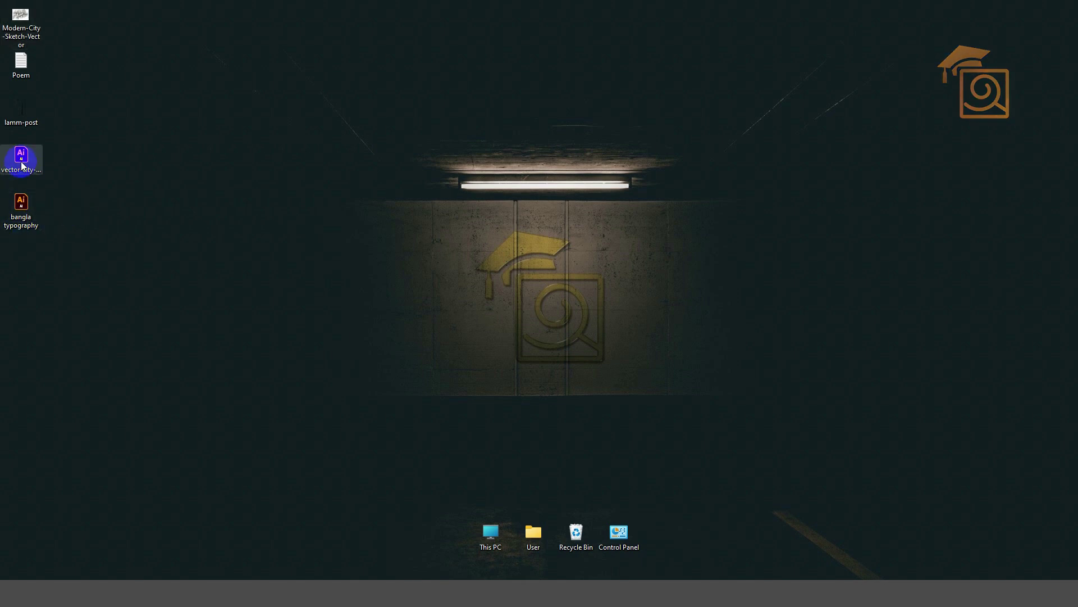
pyautogui.doubleClick(20, 164)
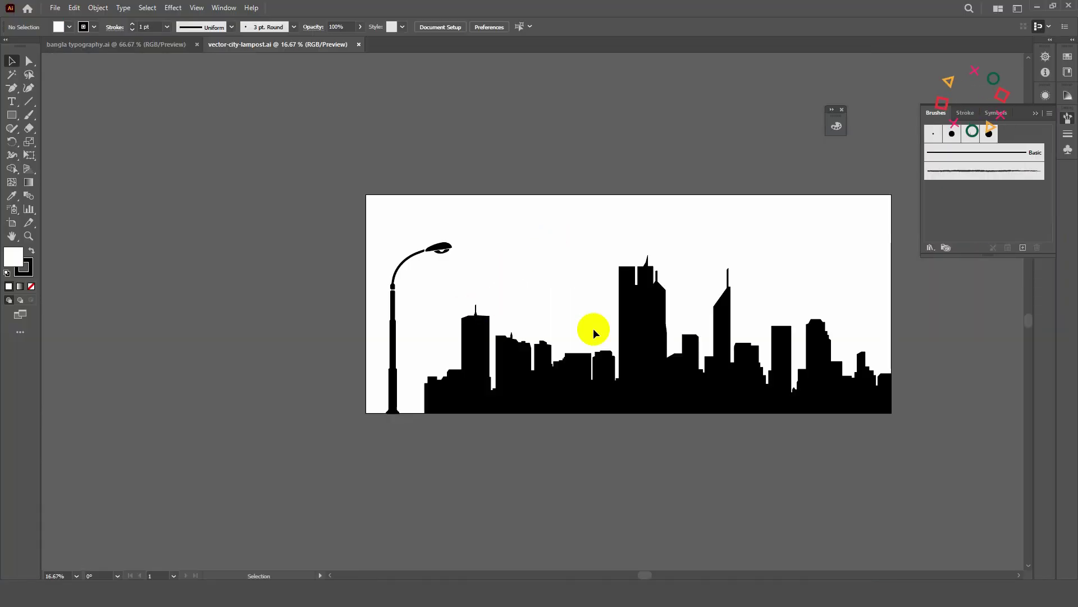
# Copy the city silhouette and lamp post together into the bangla typography document.
pyautogui.click(657, 317)
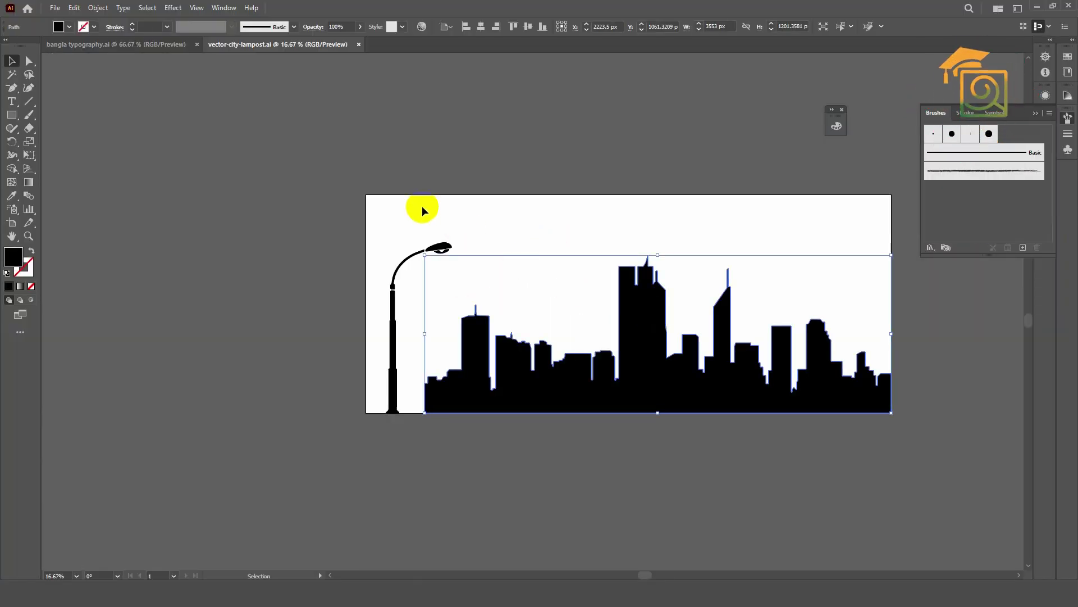
pyautogui.press('a')
pyautogui.moveTo(422, 209); pyautogui.dragTo(559, 342)
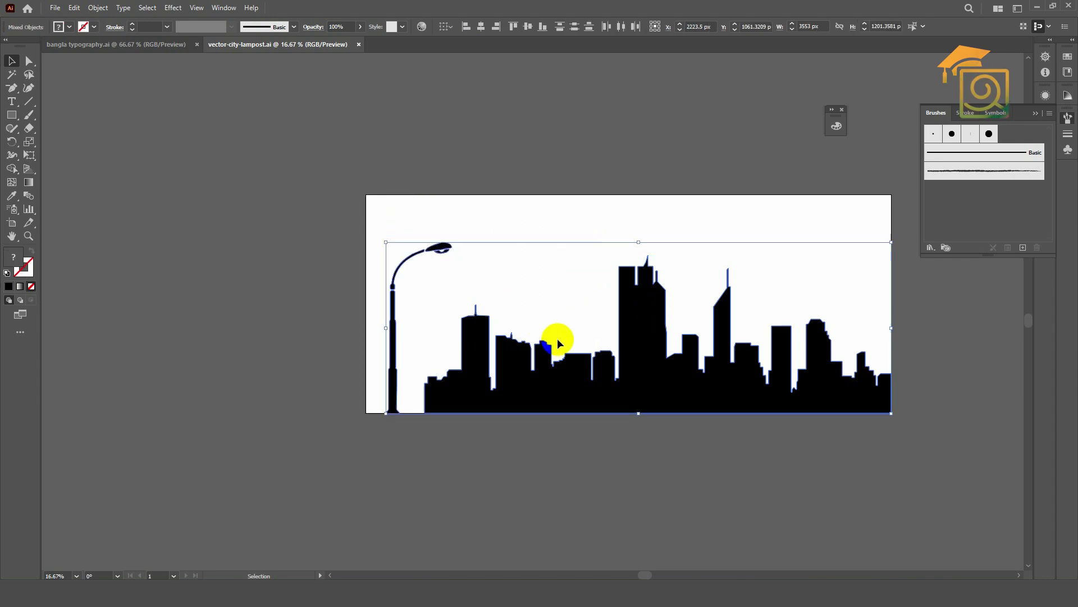
pyautogui.click(240, 132)
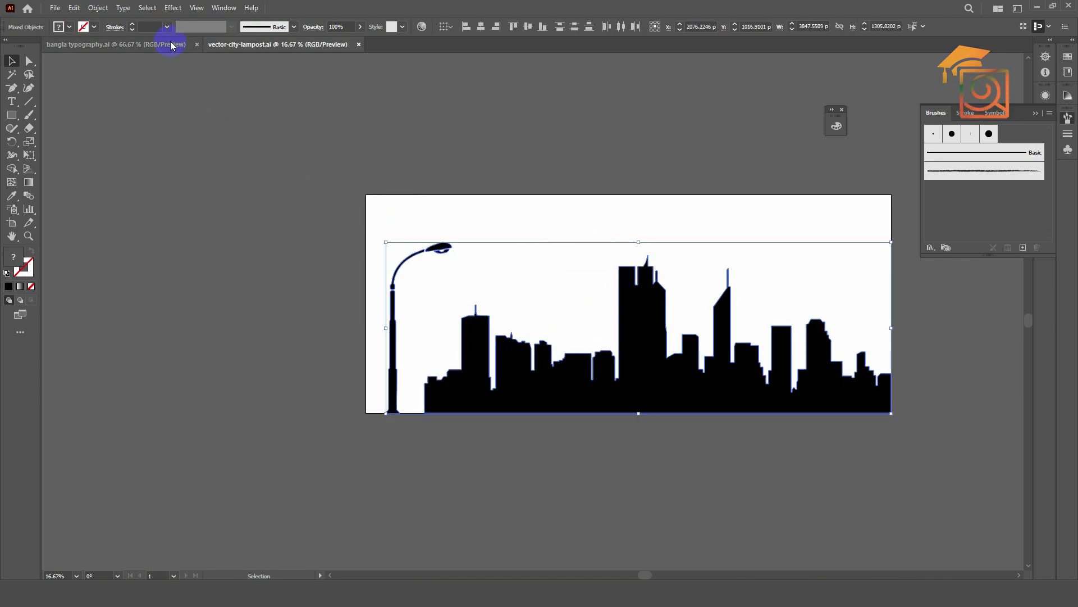
pyautogui.click(168, 44)
pyautogui.hotkey('ctrl', 'v')
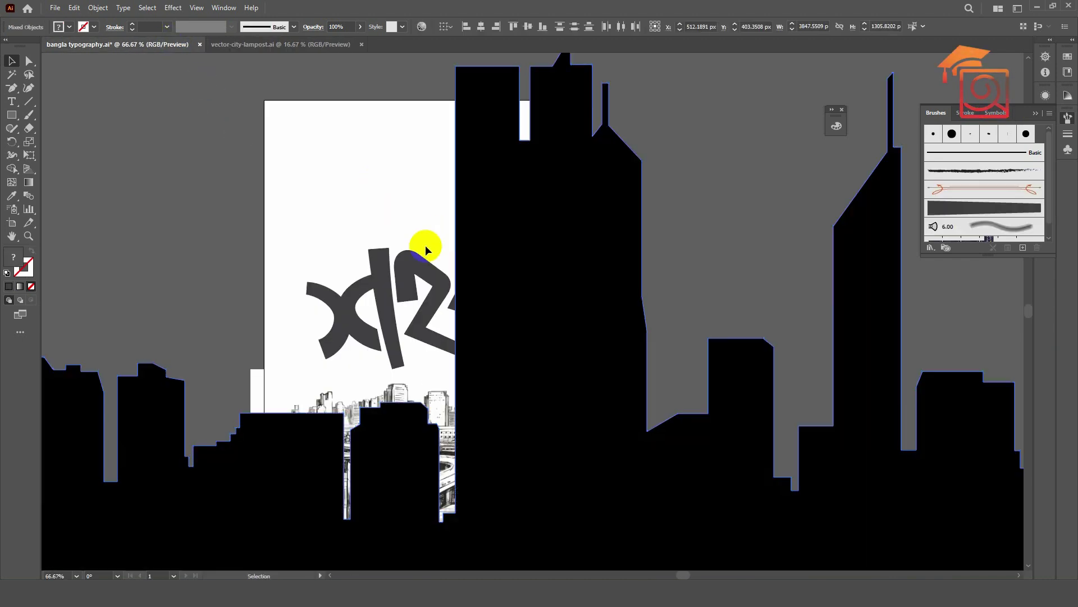
# Scale down the pasted artwork, separate the lamp post beside the artboard and place a small city silhouette above the lettering.
pyautogui.hotkey('ctrl', '-')
pyautogui.hotkey('ctrl', '-')
pyautogui.moveTo(467, 108); pyautogui.dragTo(694, 355)
pyautogui.click(694, 355)
pyautogui.moveTo(577, 253); pyautogui.dragTo(216, 254)
pyautogui.moveTo(768, 308); pyautogui.dragTo(692, 289)
pyautogui.moveTo(754, 249); pyautogui.dragTo(394, 193)
pyautogui.scroll(3, 454, 231)
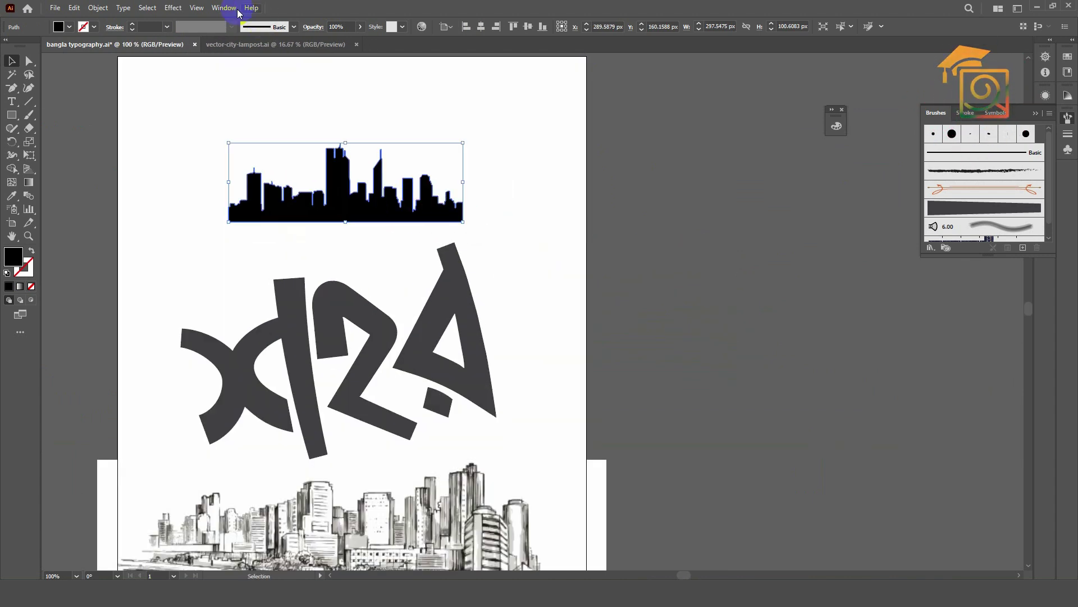
# Apply a horizontal Arc warp with a -20% bend to the city silhouette.
pyautogui.click(173, 8)
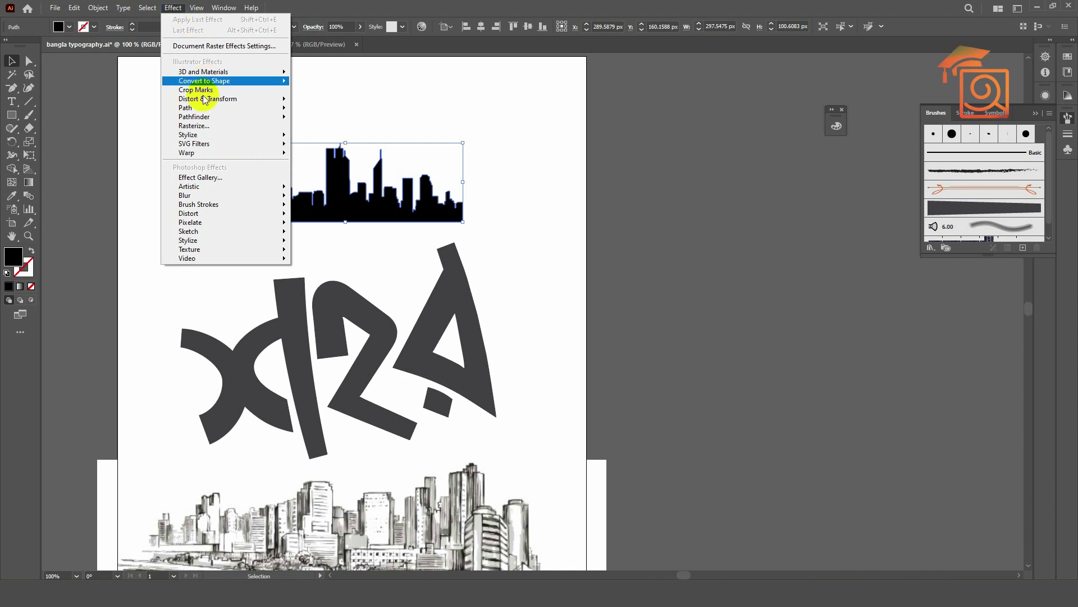
pyautogui.moveTo(285, 169)
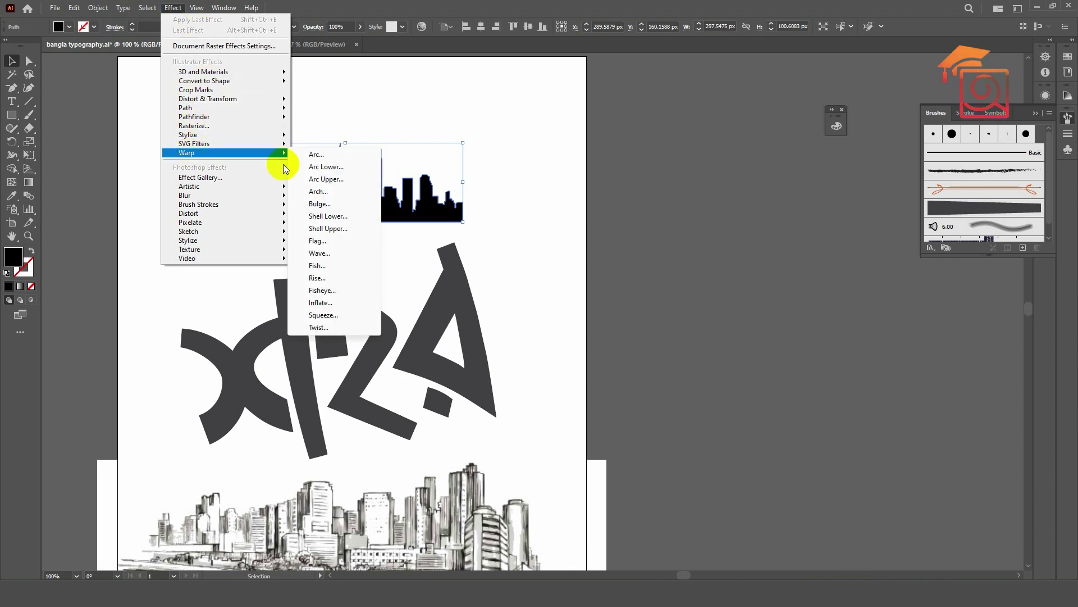
pyautogui.click(316, 155)
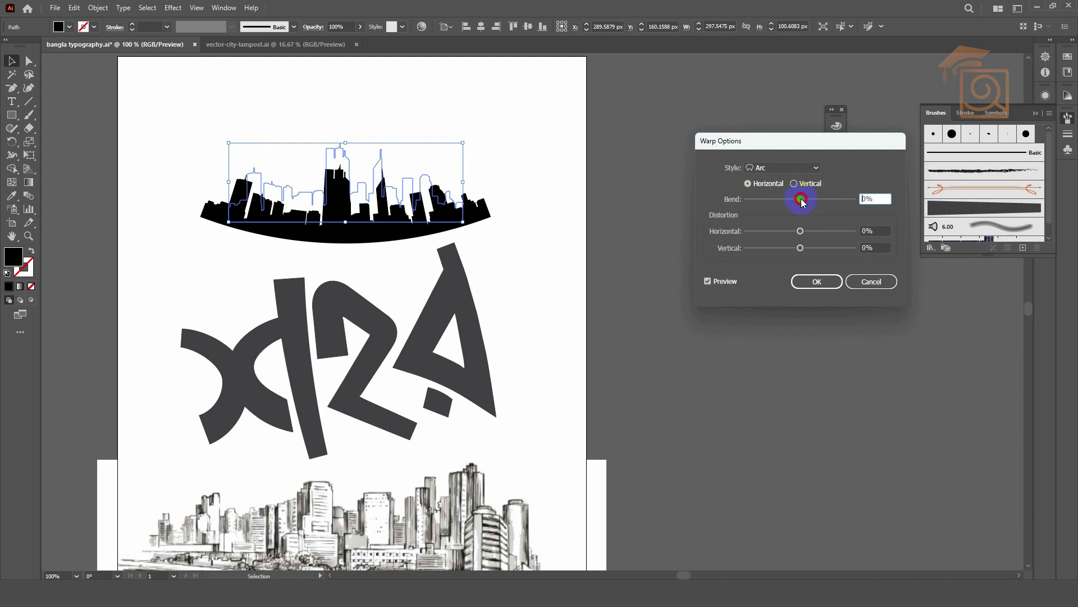
pyautogui.moveTo(797, 200); pyautogui.dragTo(791, 205)
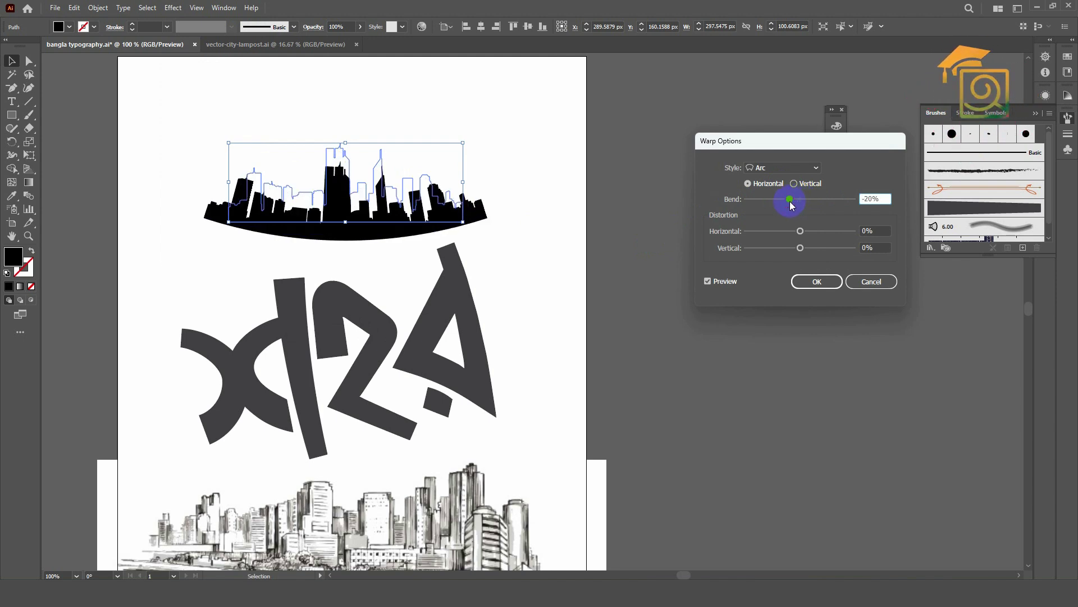
pyautogui.click(818, 282)
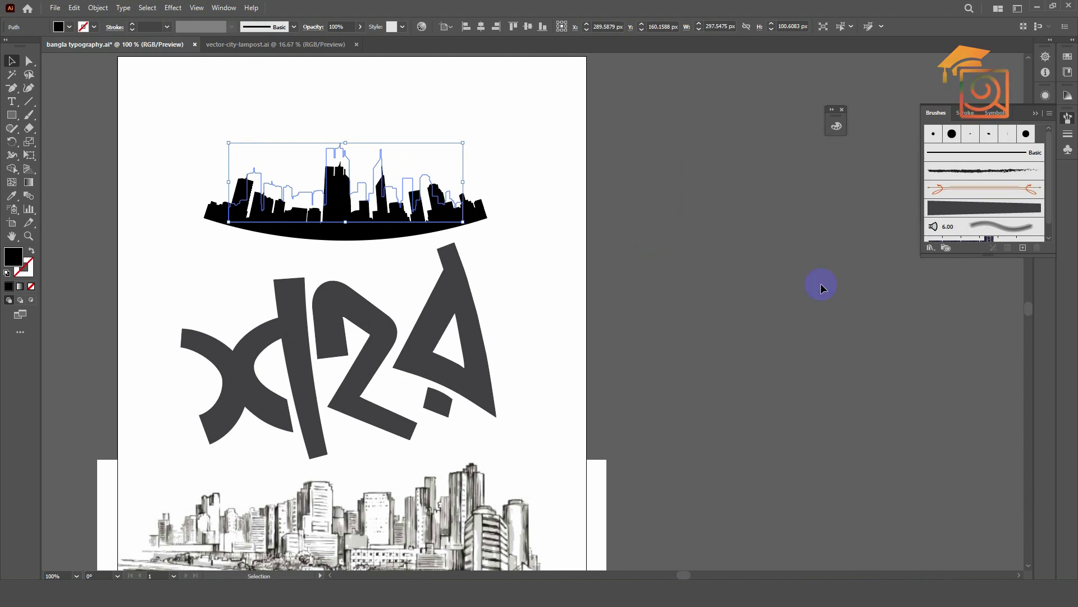
# Expand the warped silhouette's appearance and give it the lettering's dark grey fill.
pyautogui.click(98, 7)
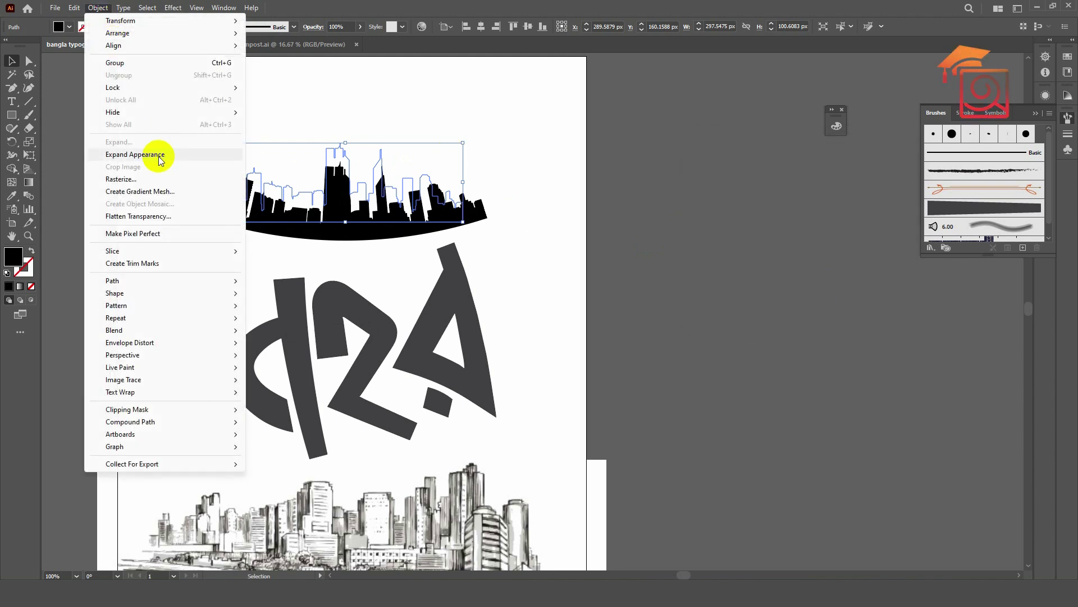
pyautogui.click(154, 152)
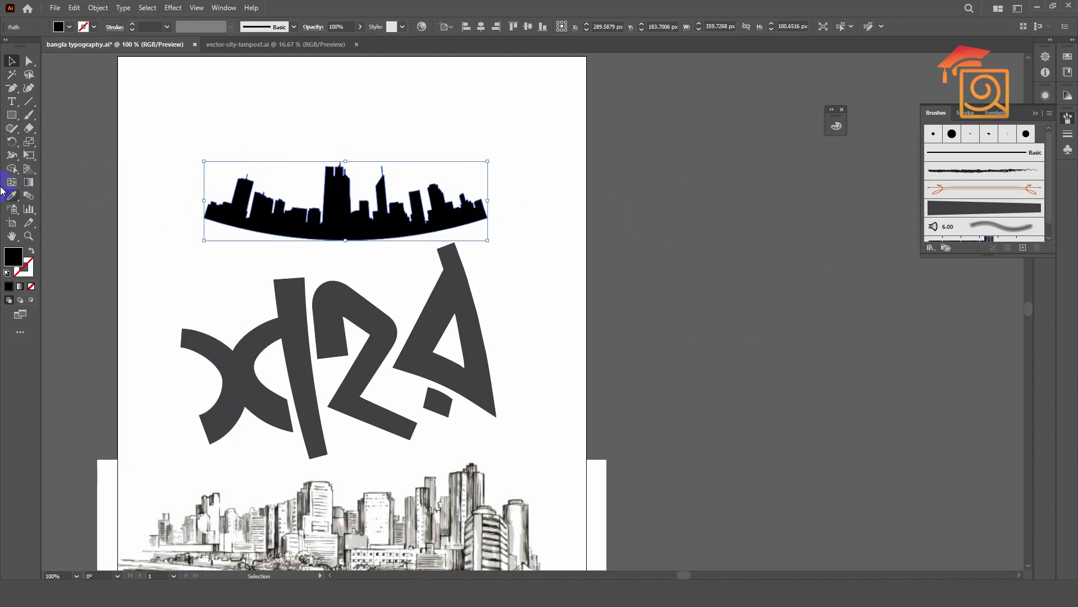
pyautogui.click(12, 196)
pyautogui.click(284, 296)
# Shrink and tilt the curved silhouette counterclockwise, seat it on the lettering's stems as a headline, and save the document.
pyautogui.click(12, 60)
pyautogui.moveTo(488, 162); pyautogui.dragTo(441, 147)
pyautogui.moveTo(416, 210); pyautogui.dragTo(456, 230)
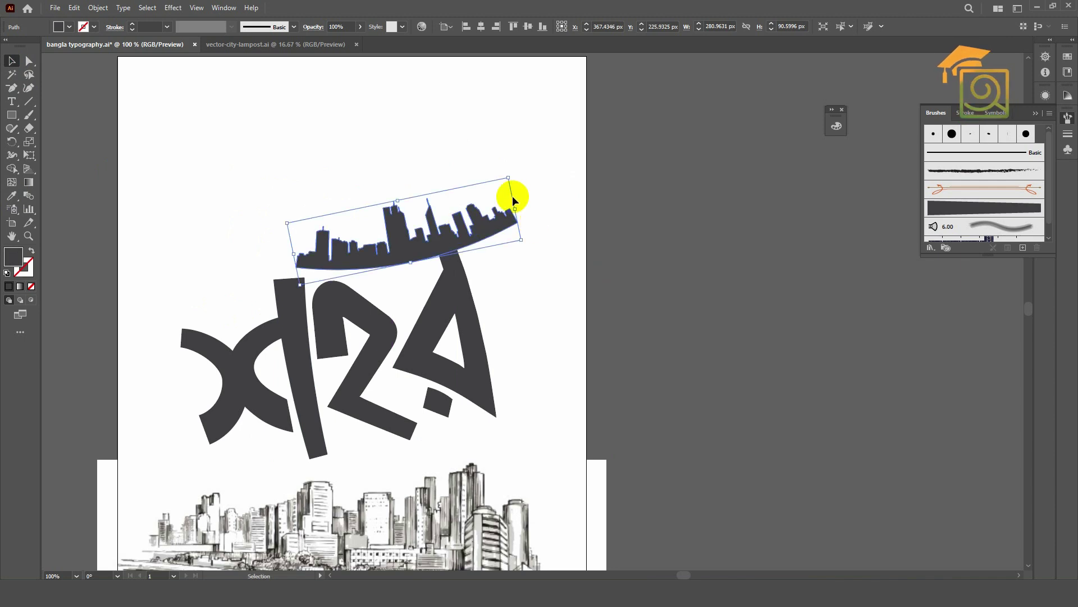
pyautogui.moveTo(513, 173); pyautogui.dragTo(508, 164)
pyautogui.moveTo(456, 219); pyautogui.dragTo(462, 220)
pyautogui.click(625, 255)
pyautogui.scroll(-2, 625, 255)
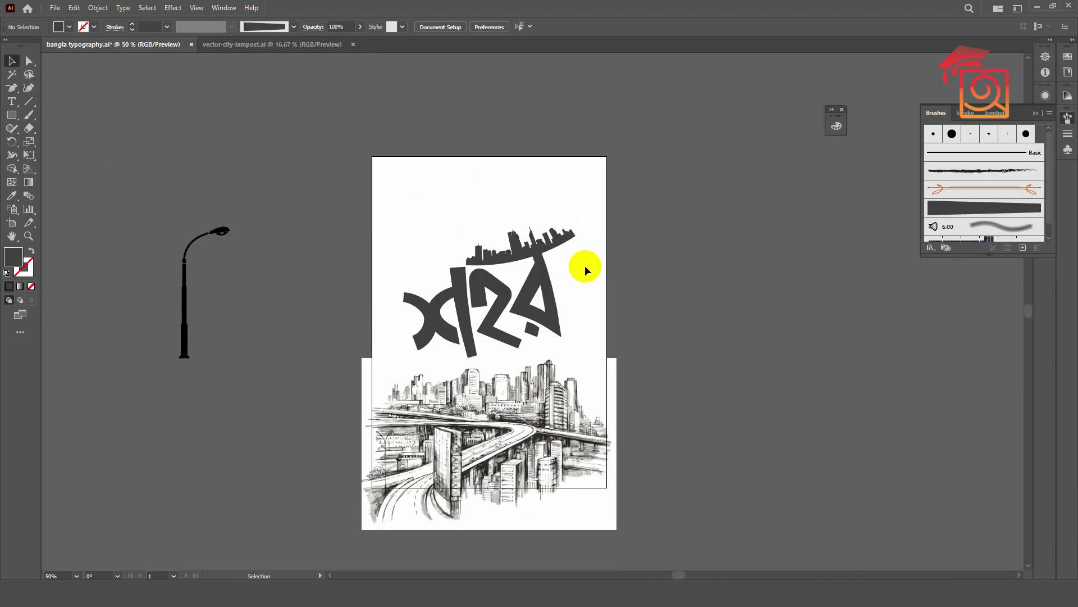
pyautogui.scroll(1, 560, 267)
pyautogui.hotkey('ctrl', 's')
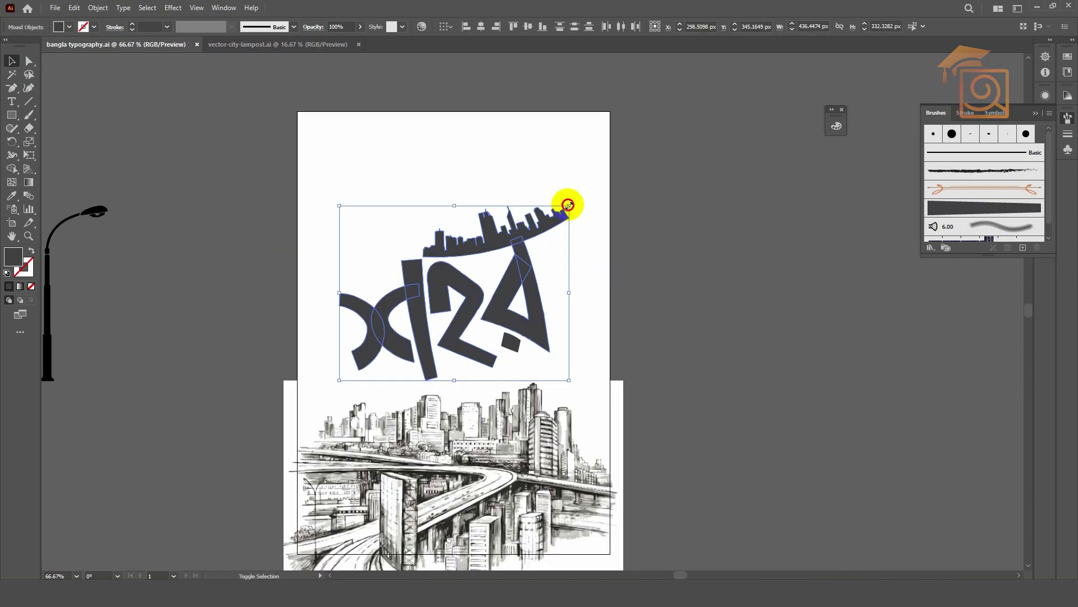
# Group the lettering with its silhouette headline and scale the group down slightly about its centre.
pyautogui.moveTo(569, 205); pyautogui.dragTo(564, 209)
pyautogui.hotkey('ctrl', 'z')
pyautogui.moveTo(311, 181); pyautogui.dragTo(589, 357)
pyautogui.hotkey('ctrl', 'g')
pyautogui.moveTo(568, 205); pyautogui.dragTo(560, 212)
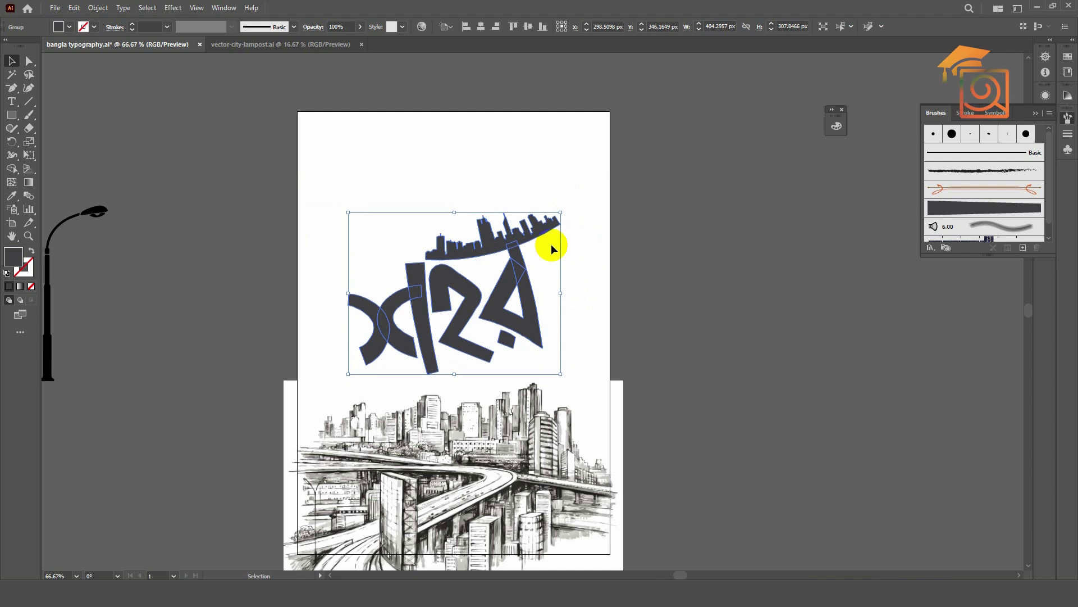
# Draw a closed dark grey triangle with the Pen tool across the artboard's upper-left corner, with its diagonal facing the lettering.
pyautogui.click(561, 252)
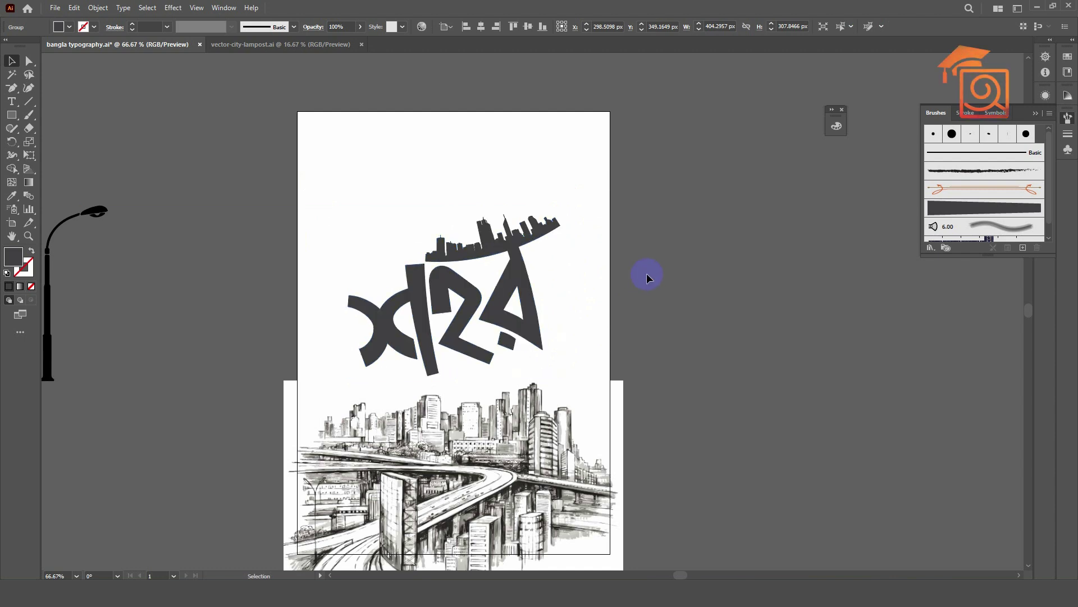
pyautogui.click(14, 88)
pyautogui.click(53, 88)
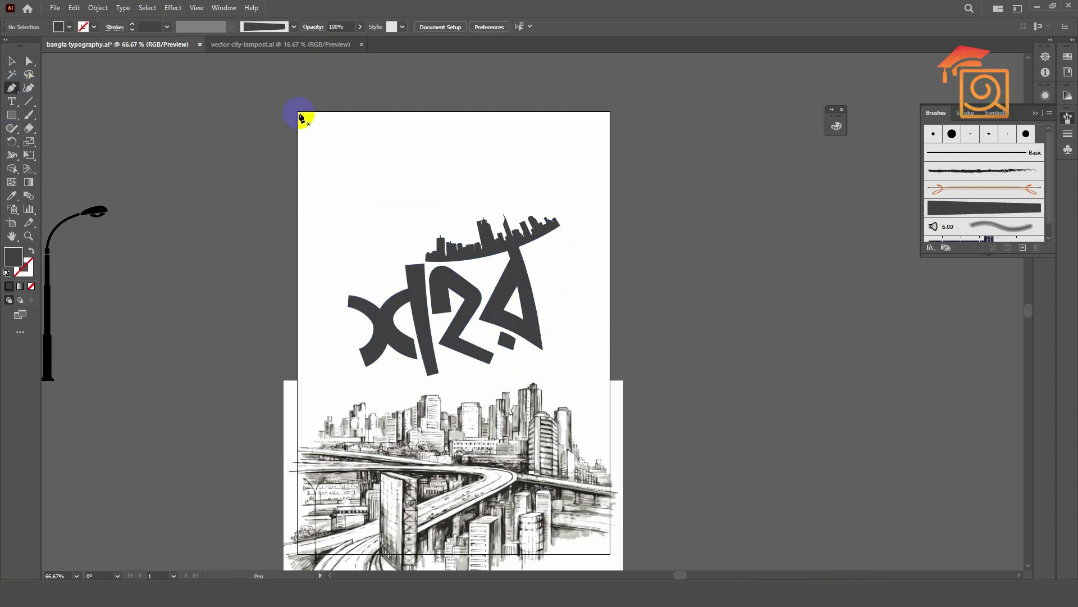
pyautogui.click(297, 112)
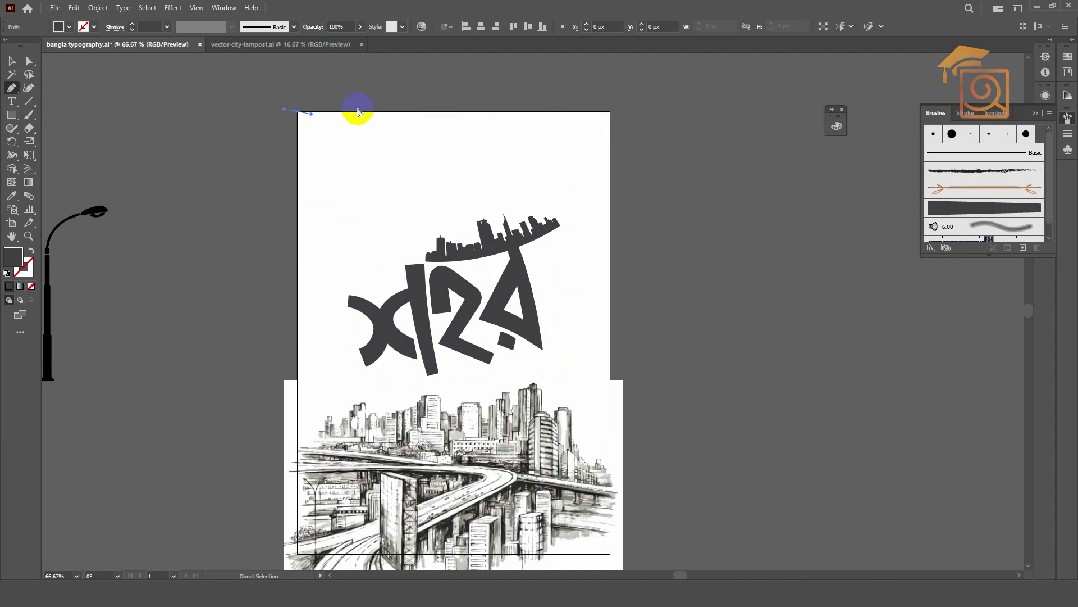
pyautogui.hotkey('ctrl', 'z')
pyautogui.click(298, 112)
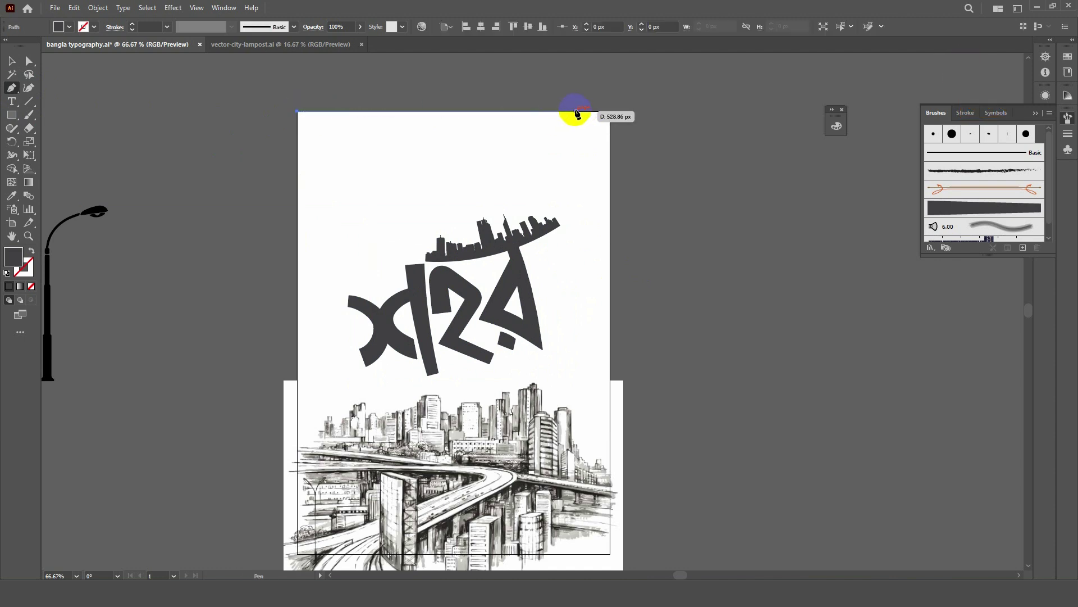
pyautogui.click(578, 112)
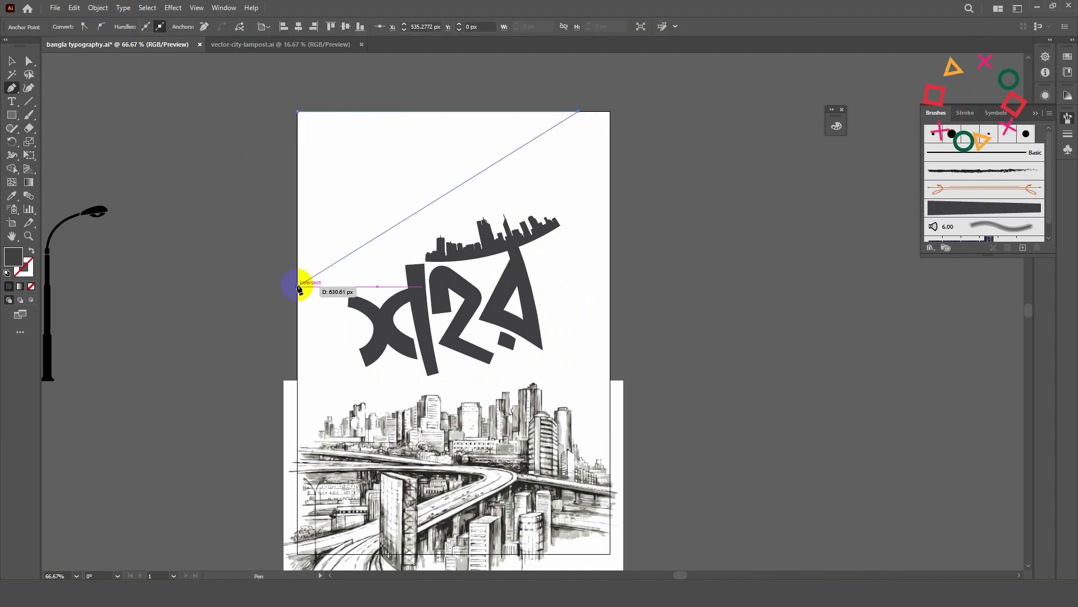
pyautogui.click(298, 248)
pyautogui.click(298, 112)
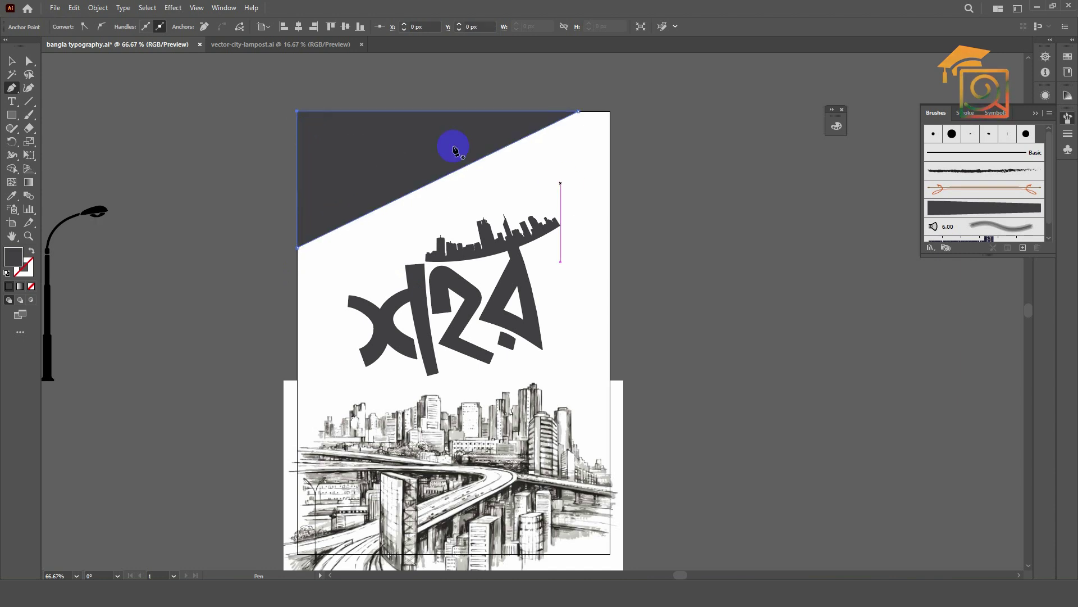
# Shorten the triangle's upper edge, lengthen its left edge, and bow its diagonal outward with the Curvature tool.
pyautogui.click(28, 61)
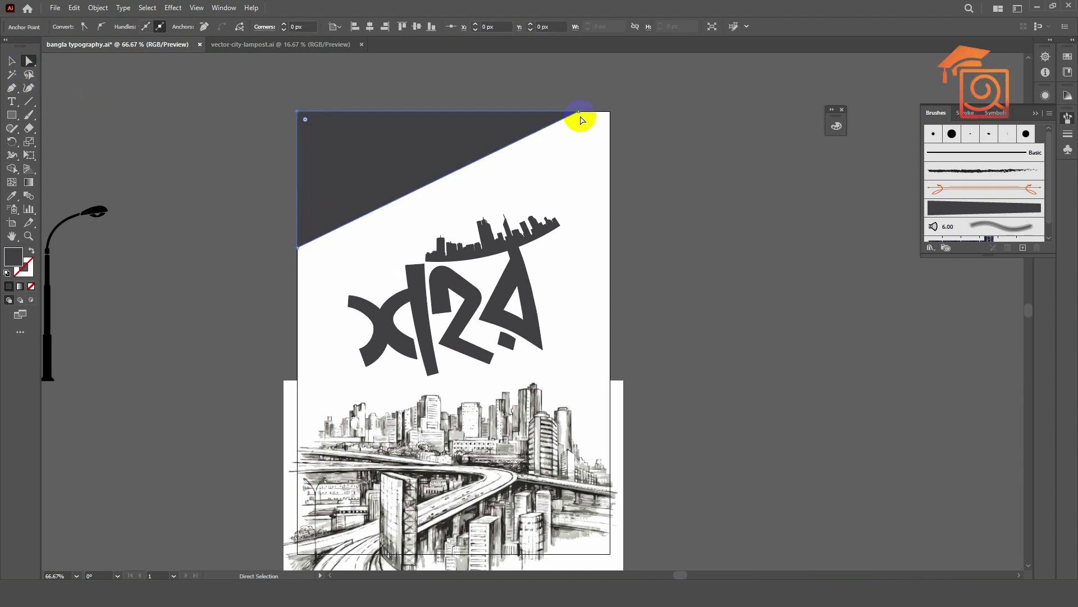
pyautogui.moveTo(579, 112); pyautogui.dragTo(549, 112)
pyautogui.moveTo(298, 247); pyautogui.dragTo(296, 280)
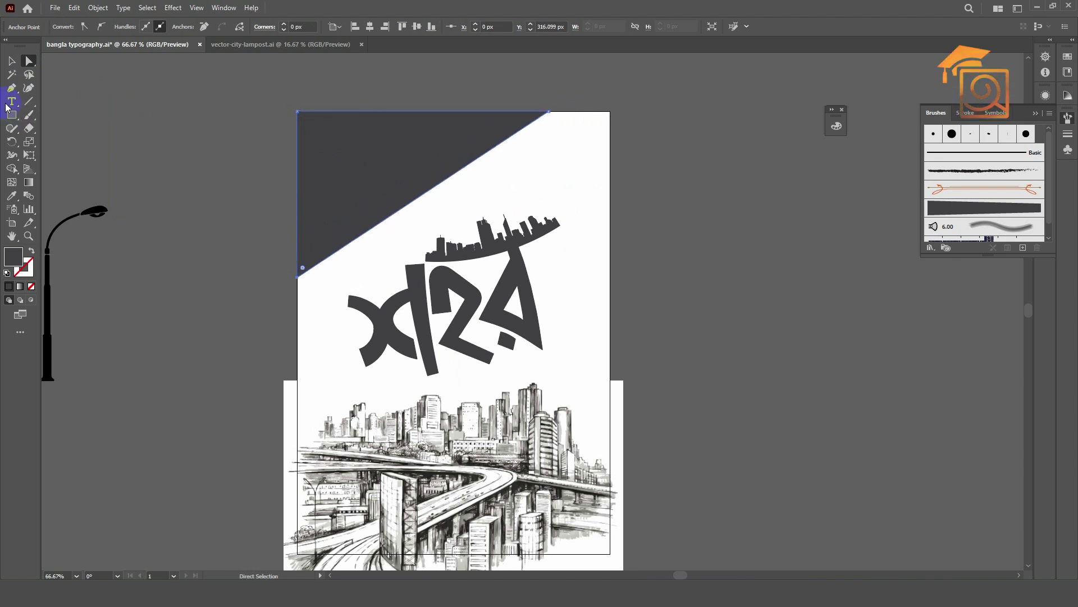
pyautogui.click(25, 88)
pyautogui.moveTo(428, 200); pyautogui.dragTo(452, 214)
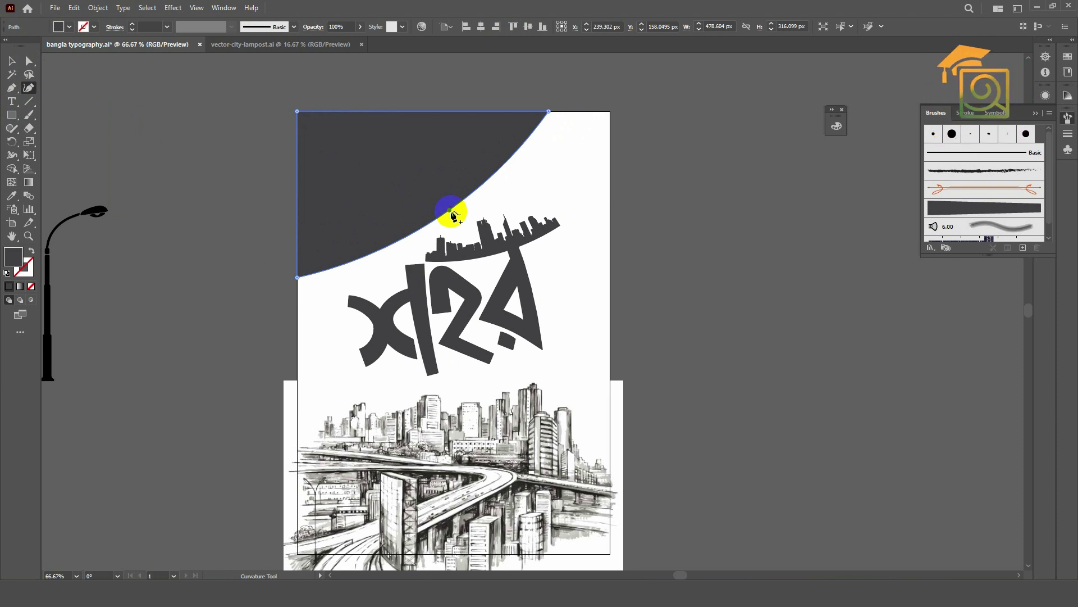
# Nudge the curved corner shape's two end anchors along the artboard edges so it spans about 492 by 303 px.
pyautogui.click(27, 63)
pyautogui.click(298, 275)
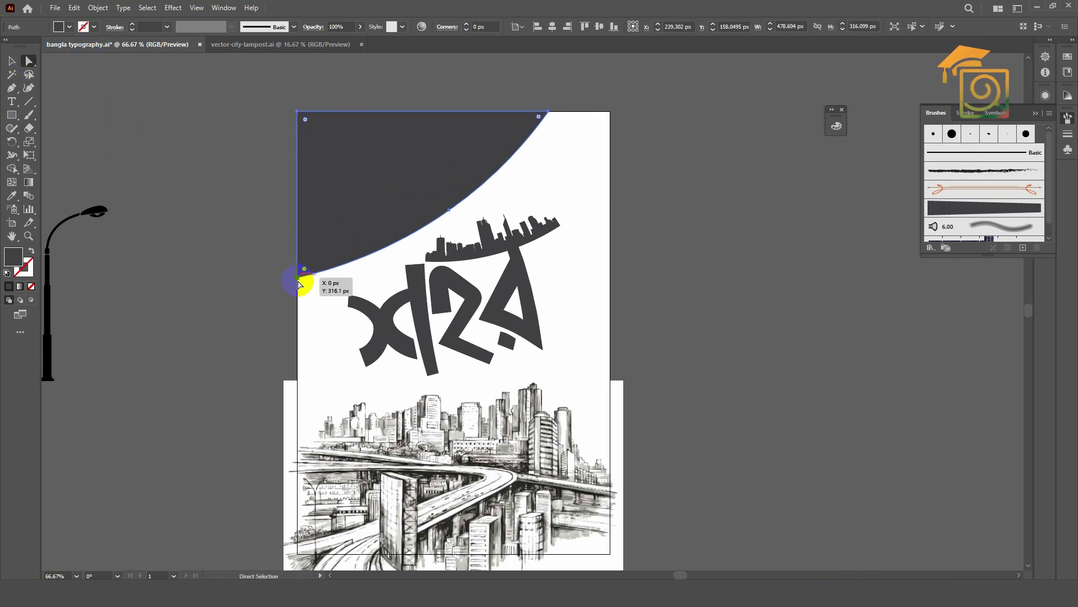
pyautogui.moveTo(297, 274); pyautogui.dragTo(298, 270)
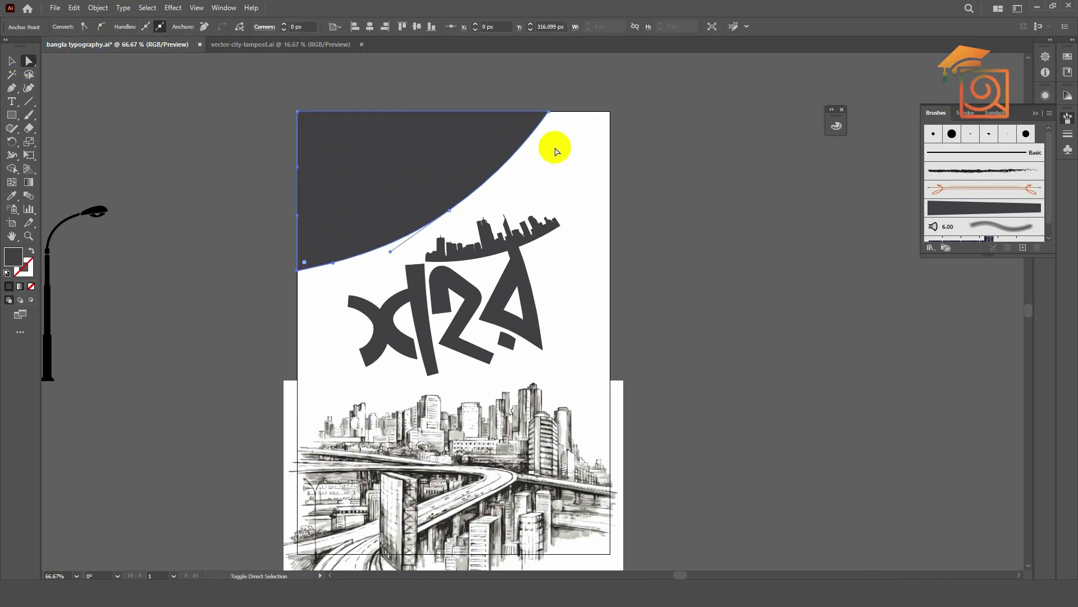
pyautogui.click(549, 111)
pyautogui.moveTo(549, 113); pyautogui.dragTo(556, 111)
pyautogui.click(572, 170)
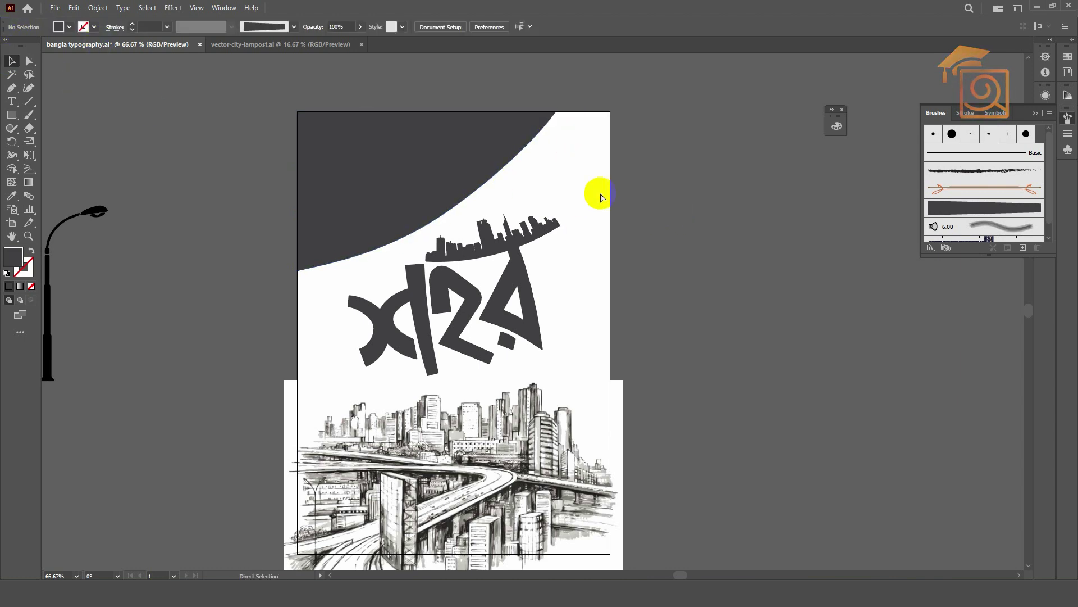
# Duplicate the corner shape in place, narrow the copy to about 480 px, and fill it with the artboard's white.
pyautogui.click(415, 155)
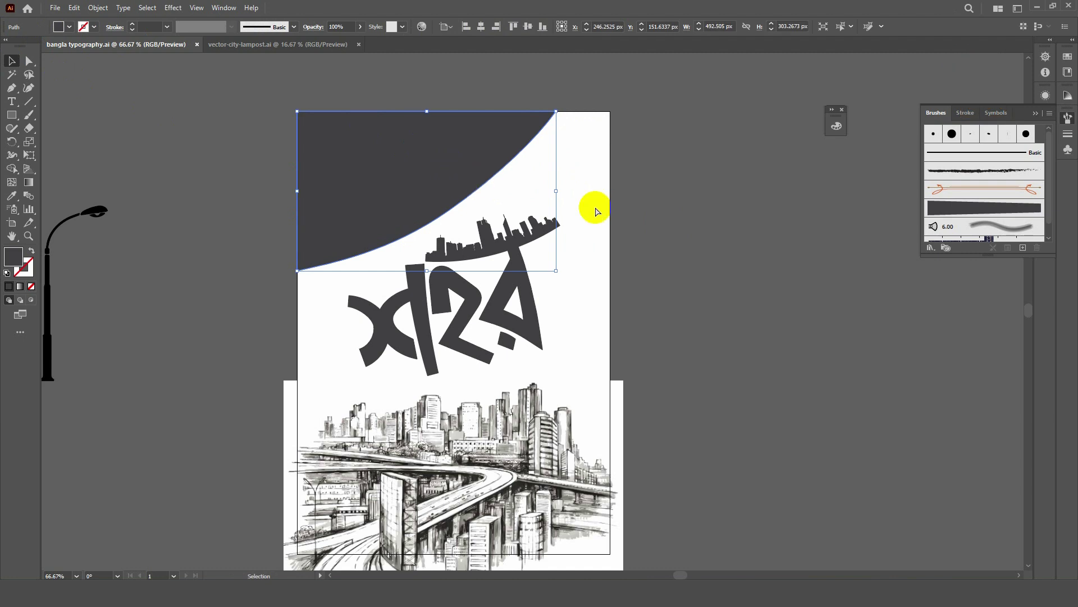
pyautogui.press('v')
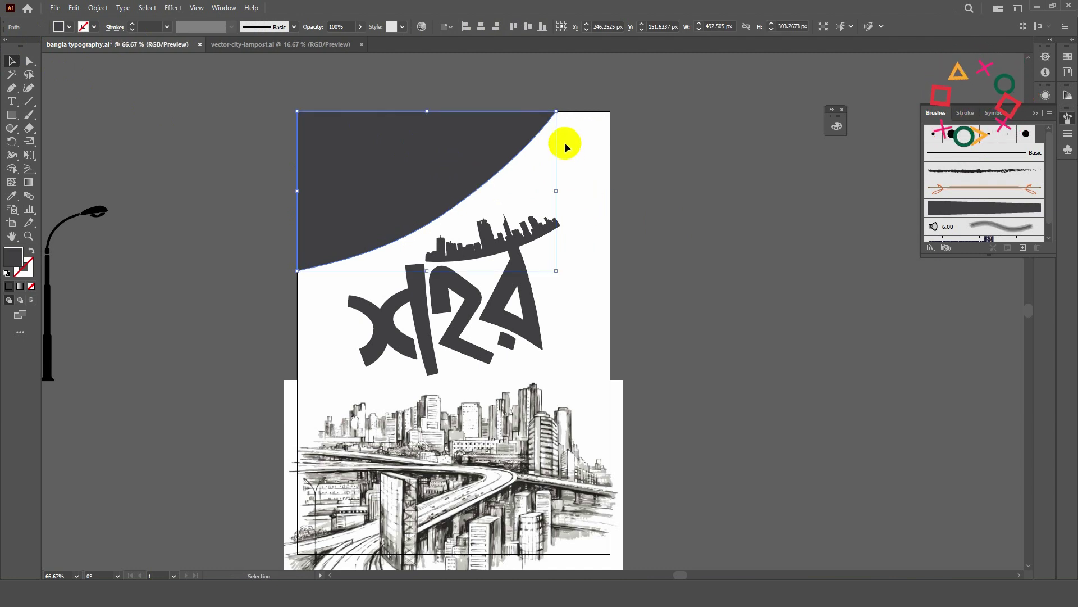
pyautogui.moveTo(558, 190); pyautogui.dragTo(549, 189)
pyautogui.click(12, 196)
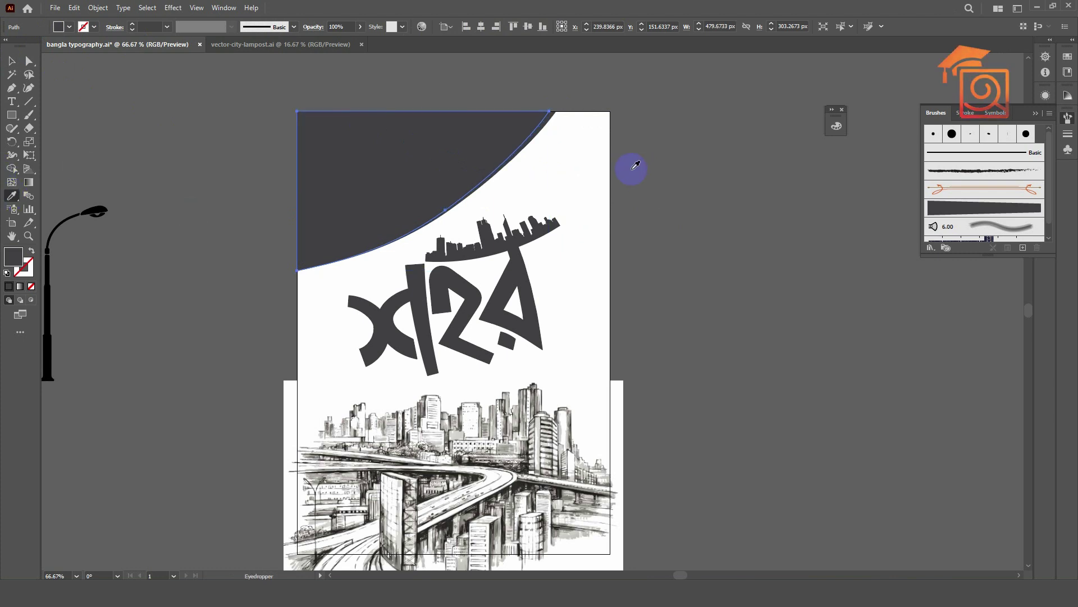
pyautogui.click(588, 173)
pyautogui.click(11, 64)
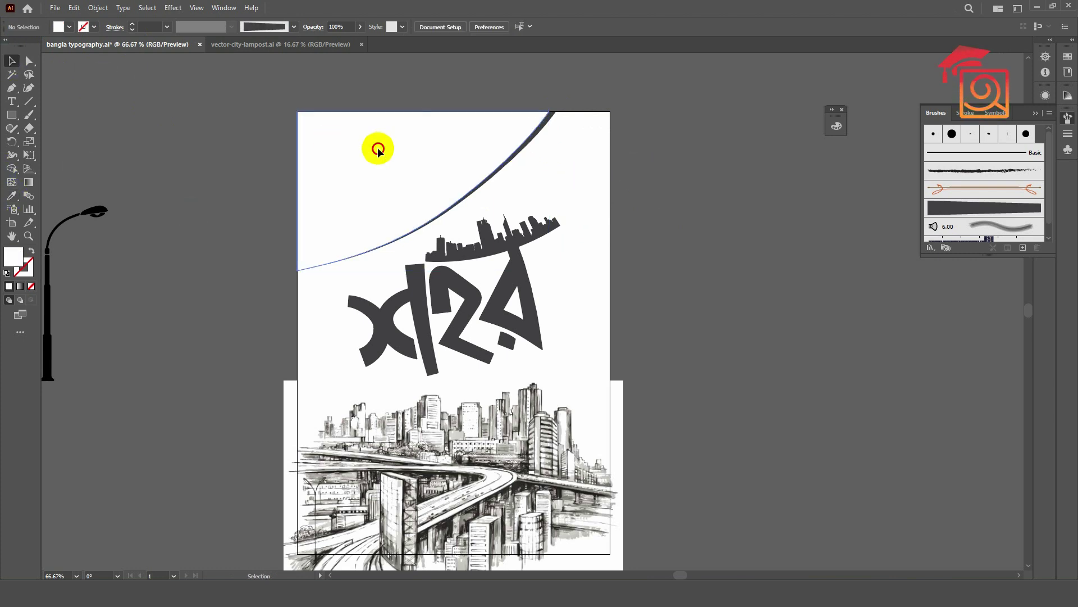
# Duplicate the white corner shape in place, narrow the copy slightly, and give it the lettering's dark grey fill.
pyautogui.press('v')
pyautogui.moveTo(549, 190); pyautogui.dragTo(543, 190)
pyautogui.click(11, 195)
pyautogui.click(410, 288)
pyautogui.click(26, 63)
pyautogui.click(563, 120)
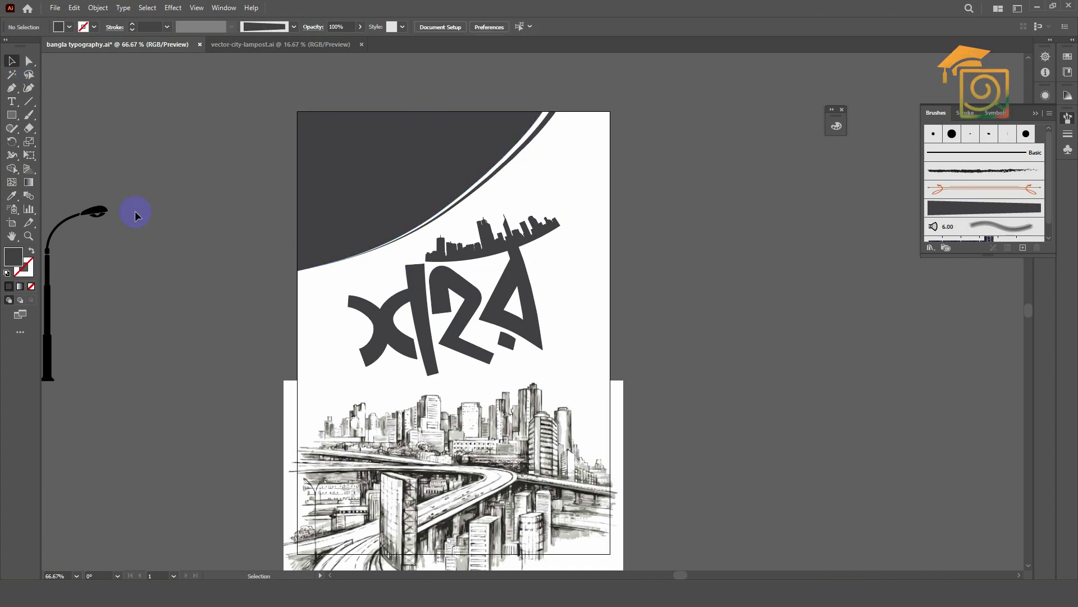
# Move the lamp post closer to the artboard and recolour it white by sampling the artboard.
pyautogui.moveTo(92, 216); pyautogui.dragTo(198, 183)
pyautogui.click(12, 197)
pyautogui.click(561, 178)
pyautogui.click(11, 60)
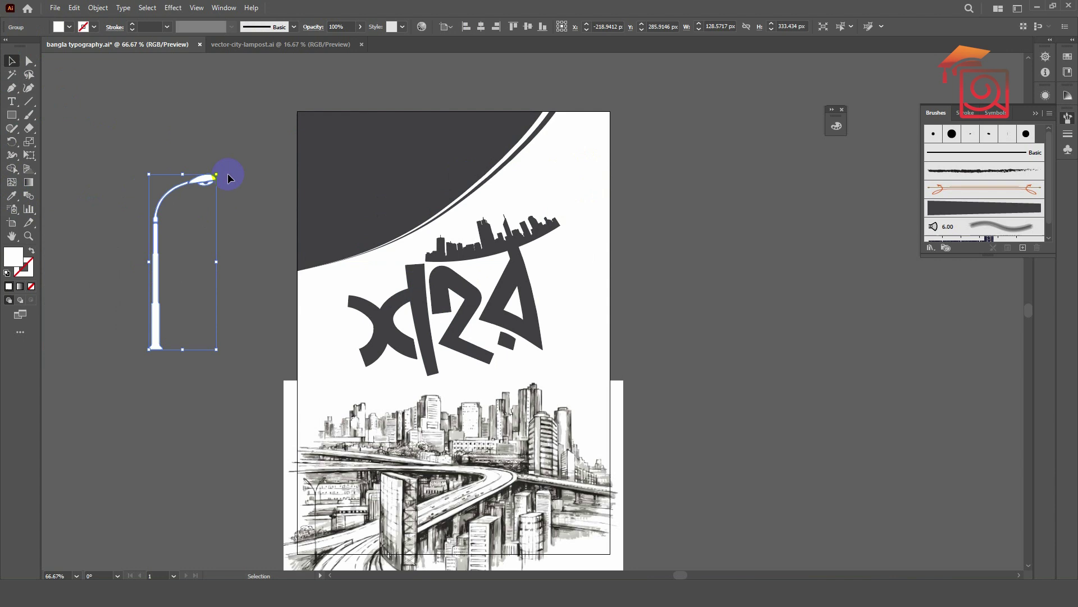
# Scale the lamp post to about 77 by 200 px, place it on the dark corner shape, and bring it to the front.
pyautogui.moveTo(216, 176); pyautogui.dragTo(344, 163)
pyautogui.rightClick(343, 167)
pyautogui.moveTo(387, 315)
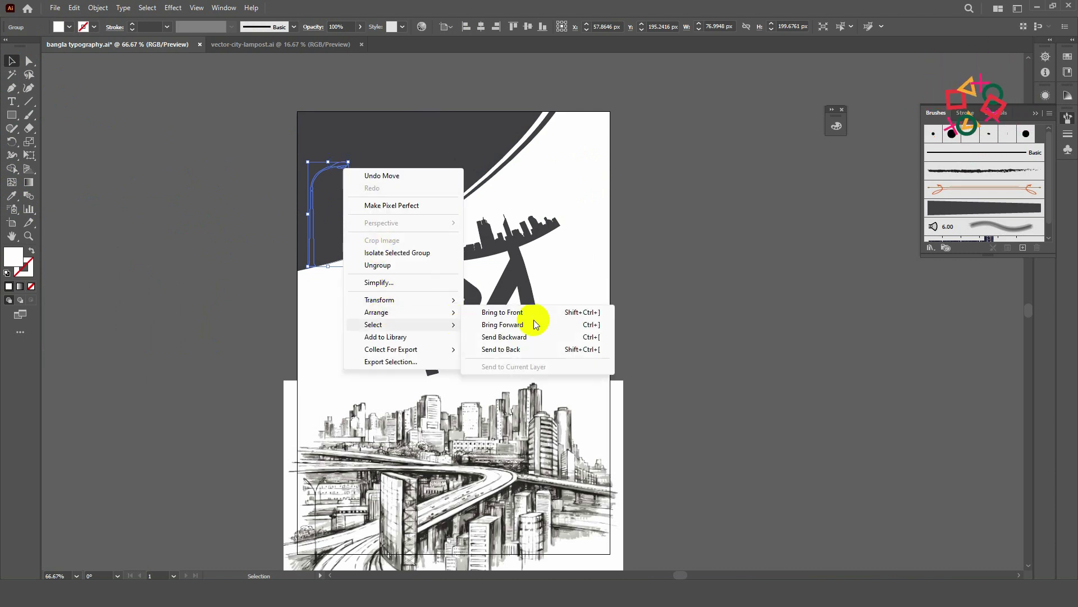
pyautogui.click(504, 311)
# Enlarge the lamp post and seat its base on the corner shape's curved edge near the artboard's left side.
pyautogui.scroll(1, 314, 227)
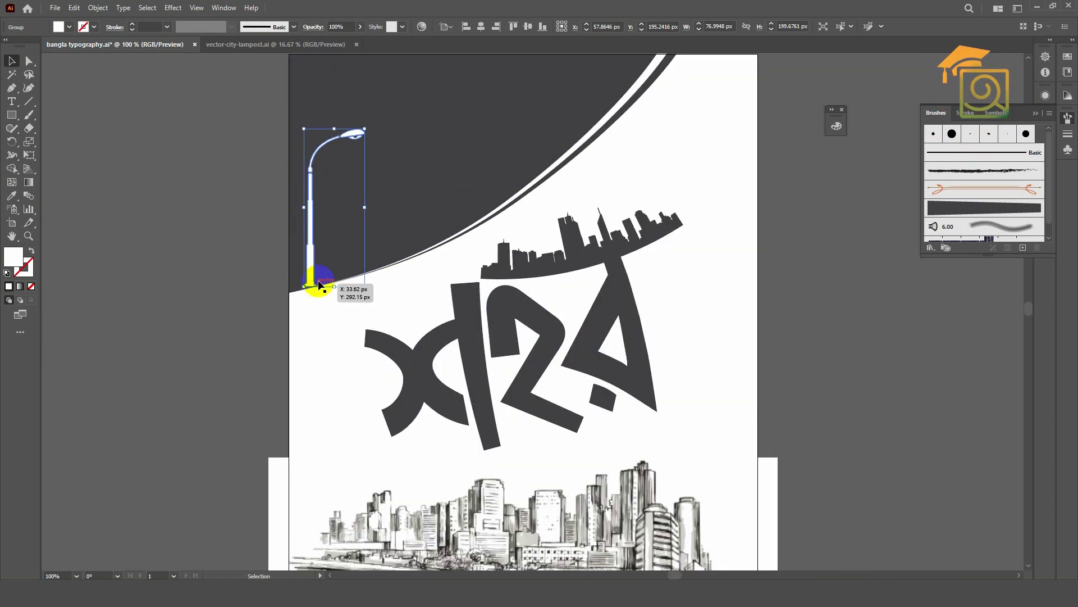
pyautogui.moveTo(313, 283); pyautogui.dragTo(312, 286)
pyautogui.moveTo(365, 134); pyautogui.dragTo(408, 82)
pyautogui.click(325, 310)
pyautogui.moveTo(316, 285)
pyautogui.mouseDown()
pyautogui.moveTo(299, 307)
pyautogui.moveTo(295, 284)
pyautogui.mouseUp()
pyautogui.scroll(3, 315, 282)
pyautogui.scroll(1, 307, 290)
pyautogui.click(291, 352)
pyautogui.scroll(-4, 290, 312)
pyautogui.click(540, 229)
pyautogui.scroll(-1, 540, 230)
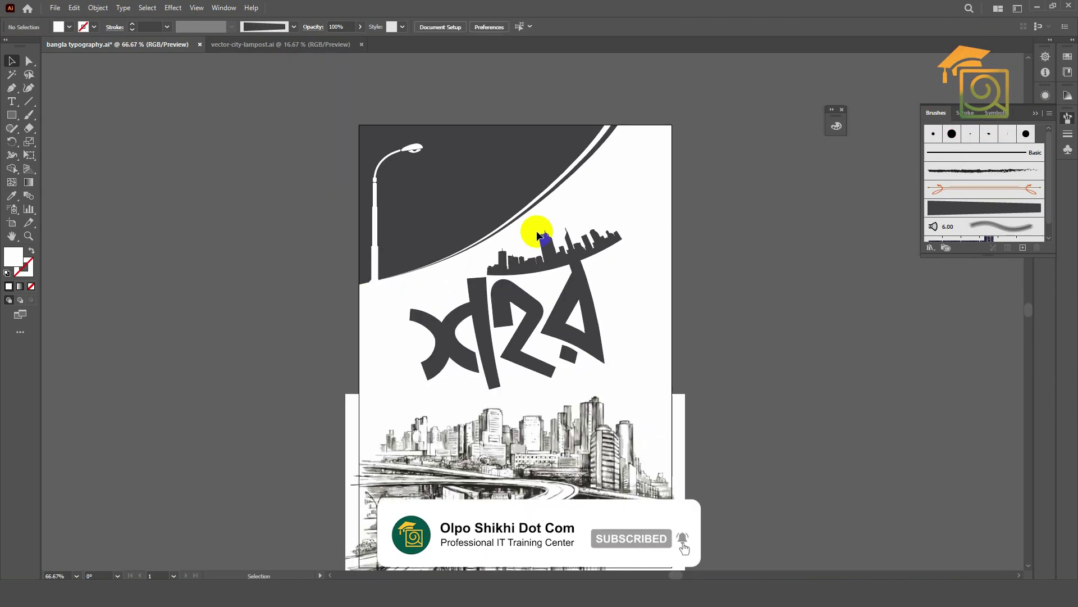
# Open the Poem text file from the desktop, copy all of its text, and return to the Illustrator document.
pyautogui.moveTo(714, 328); pyautogui.dragTo(708, 289)
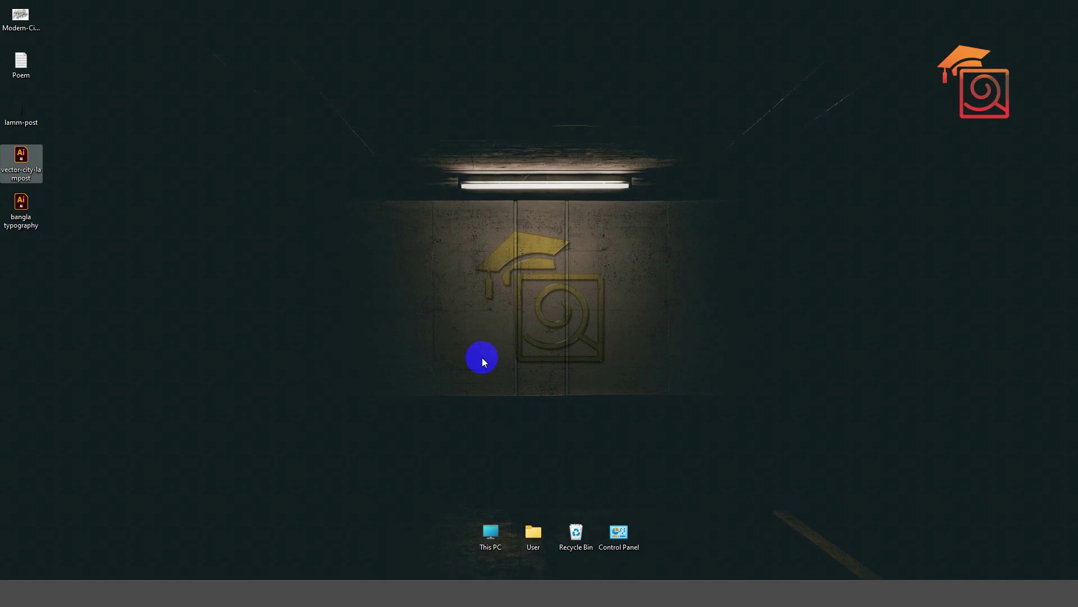
pyautogui.doubleClick(24, 65)
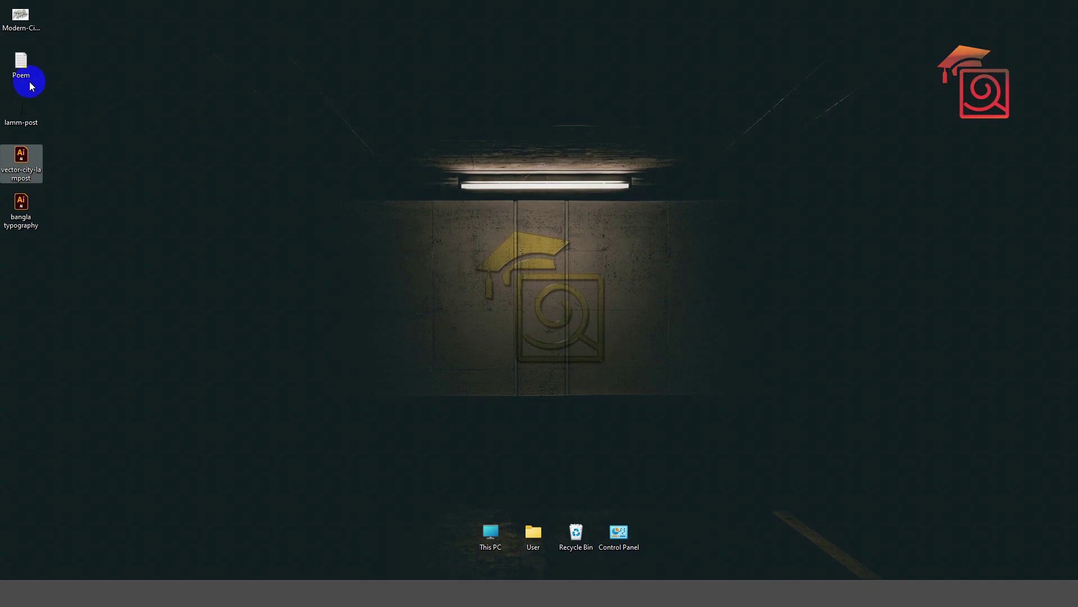
pyautogui.hotkey('ctrl', 'a')
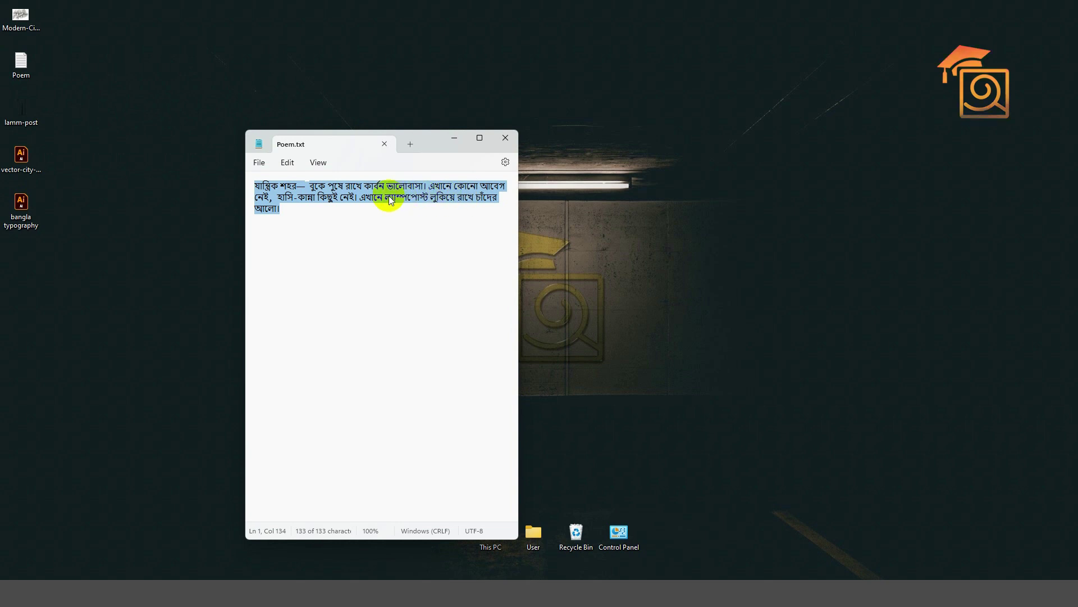
pyautogui.click(455, 138)
pyautogui.click(669, 587)
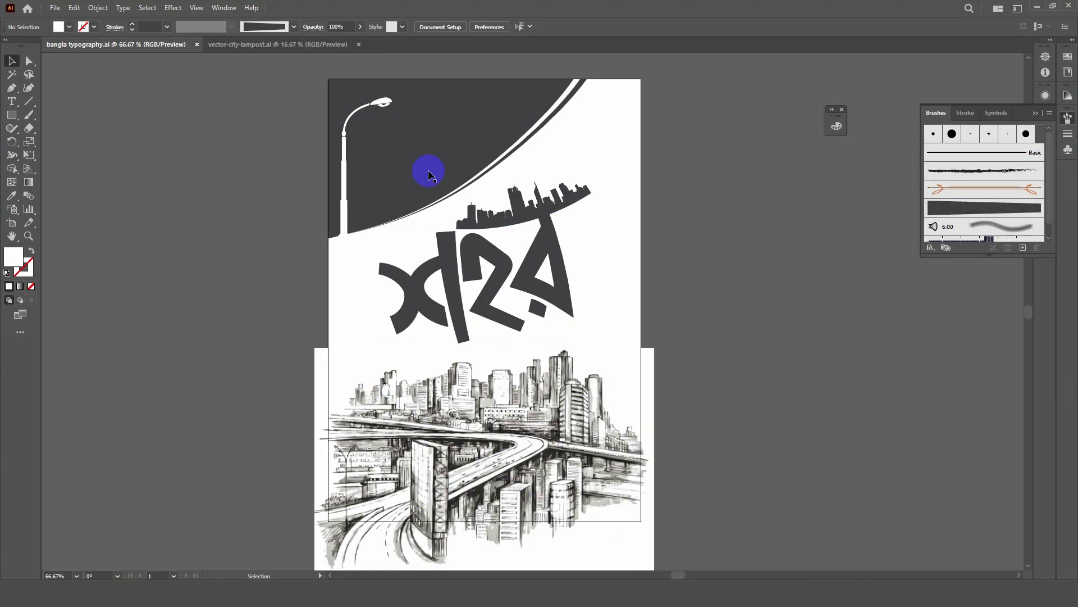
# Create a text frame beside the lamp post on the dark corner shape and paste the poem into it.
pyautogui.click(11, 102)
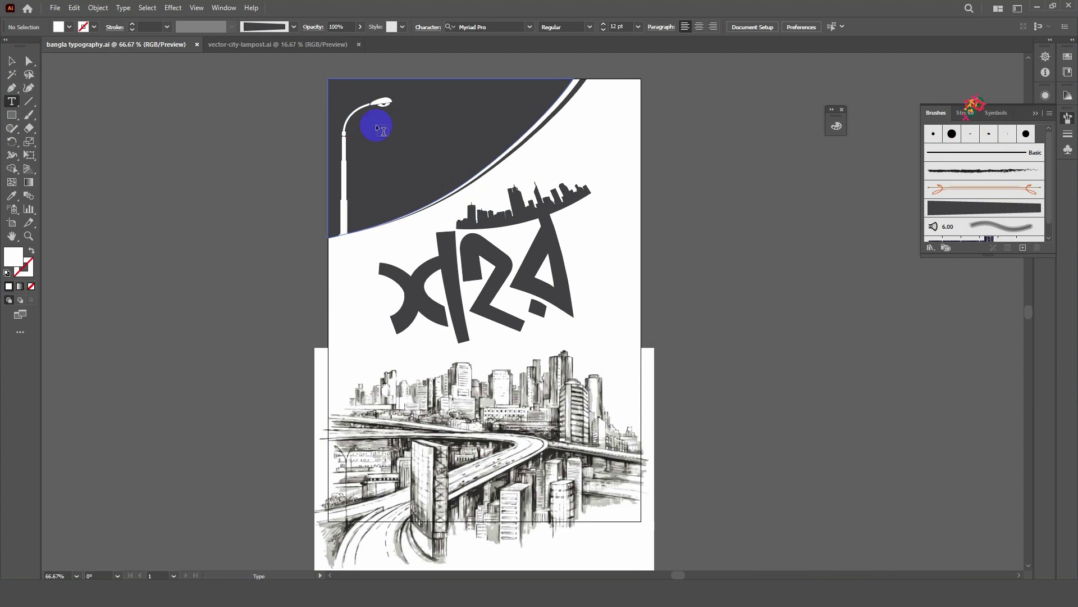
pyautogui.moveTo(365, 124); pyautogui.dragTo(469, 174)
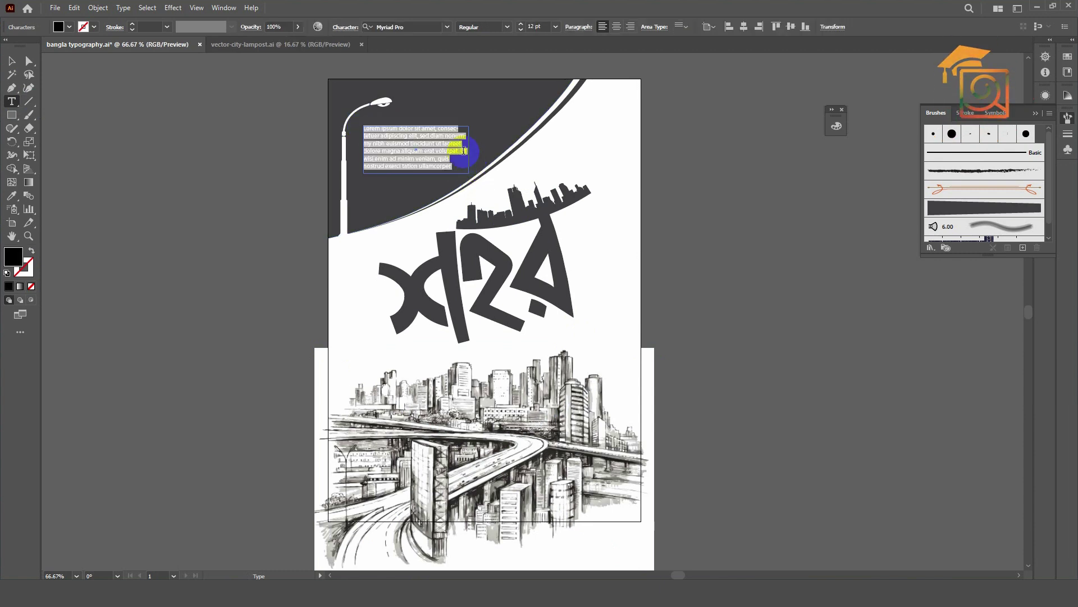
pyautogui.hotkey('ctrl', 'v')
pyautogui.press('Escape')
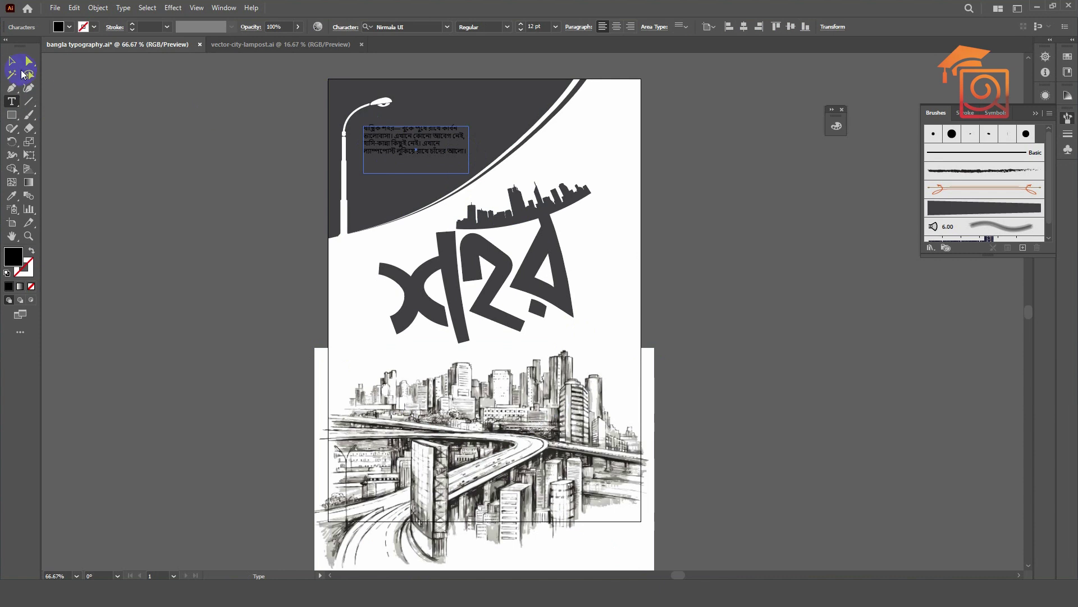
# Recolour the poem text white by sampling the artboard.
pyautogui.click(12, 62)
pyautogui.click(12, 196)
pyautogui.click(385, 301)
pyautogui.click(22, 62)
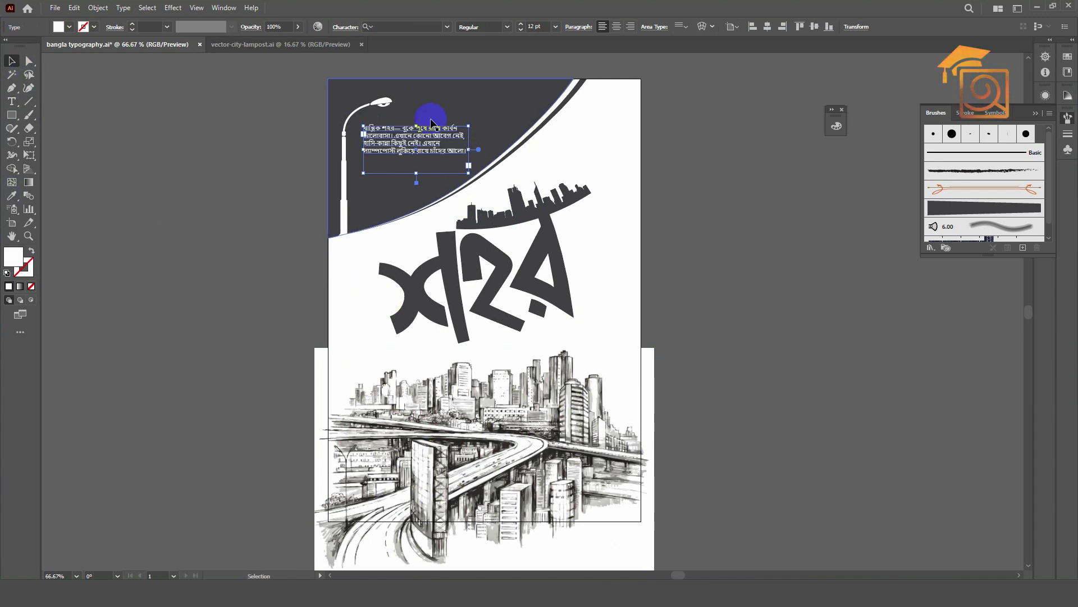
# Set the poem's font size to 14 pt and enlarge its text frame in width and height.
pyautogui.scroll(2, 427, 115)
pyautogui.click(521, 25)
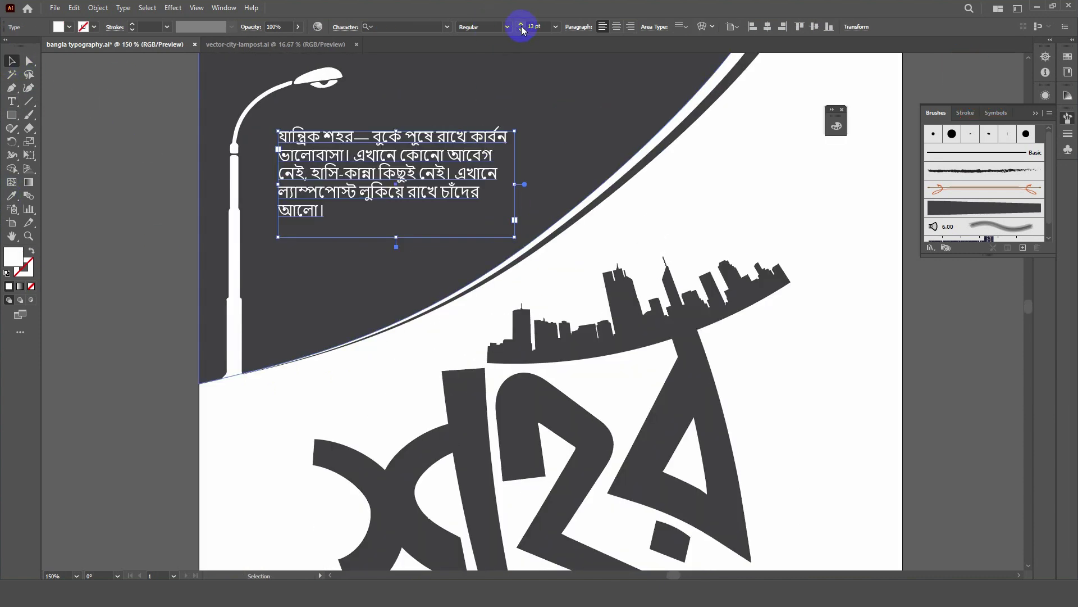
pyautogui.click(521, 25)
pyautogui.moveTo(514, 237); pyautogui.dragTo(530, 296)
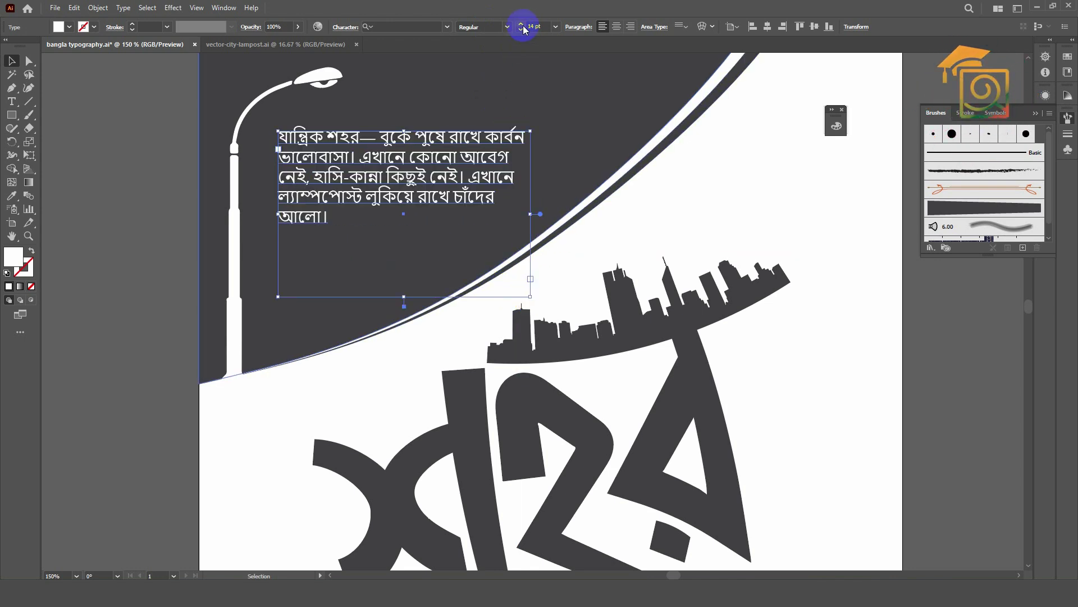
# Set the poem's font size to 15 pt and increase its line spacing.
pyautogui.click(521, 24)
pyautogui.hotkey('alt', 'Down')
pyautogui.hotkey('alt', 'Down')
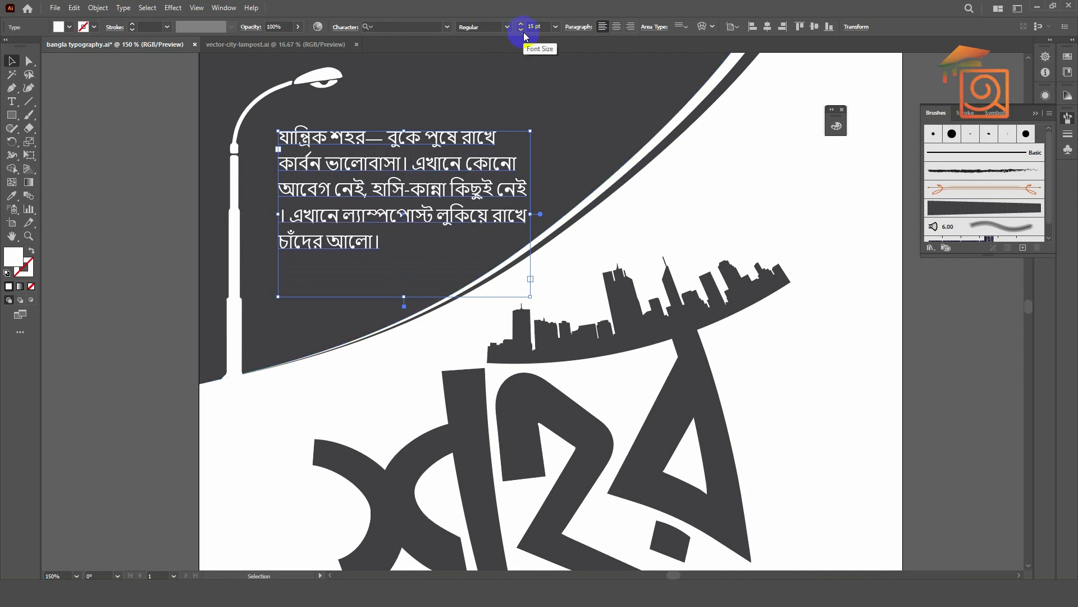
pyautogui.click(178, 121)
pyautogui.scroll(-2, 410, 143)
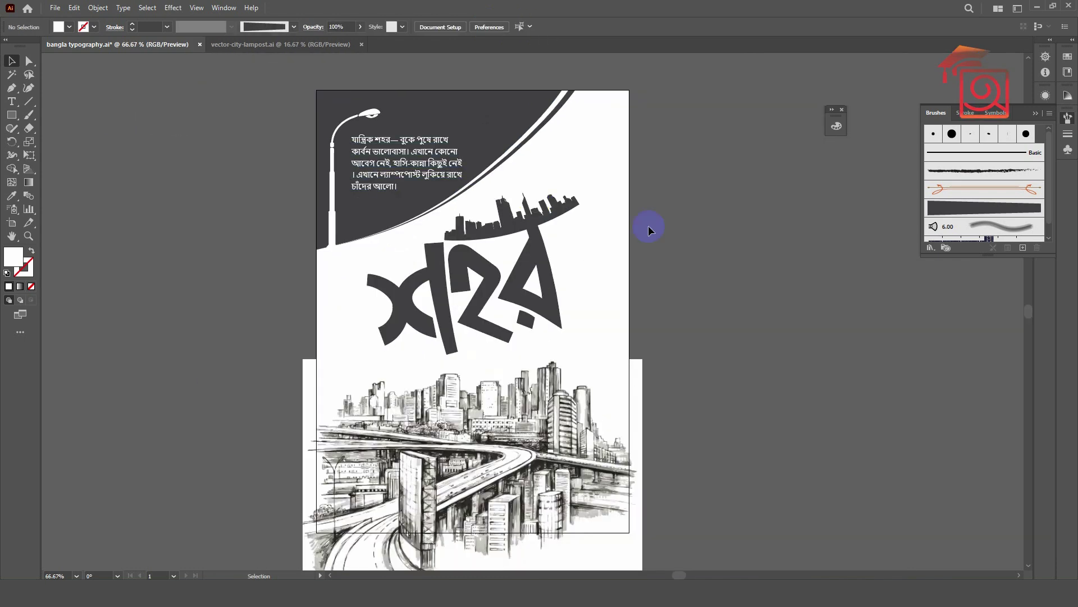
pyautogui.moveTo(684, 247); pyautogui.dragTo(673, 230)
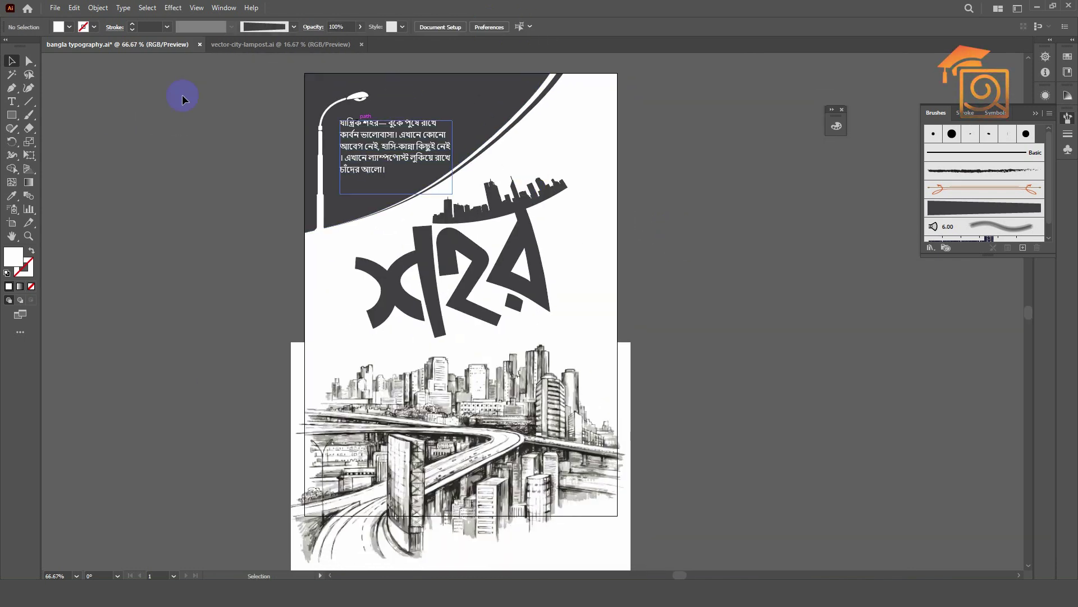
pyautogui.click(12, 101)
pyautogui.click(370, 130)
pyautogui.moveTo(362, 125); pyautogui.dragTo(340, 123)
pyautogui.click(13, 62)
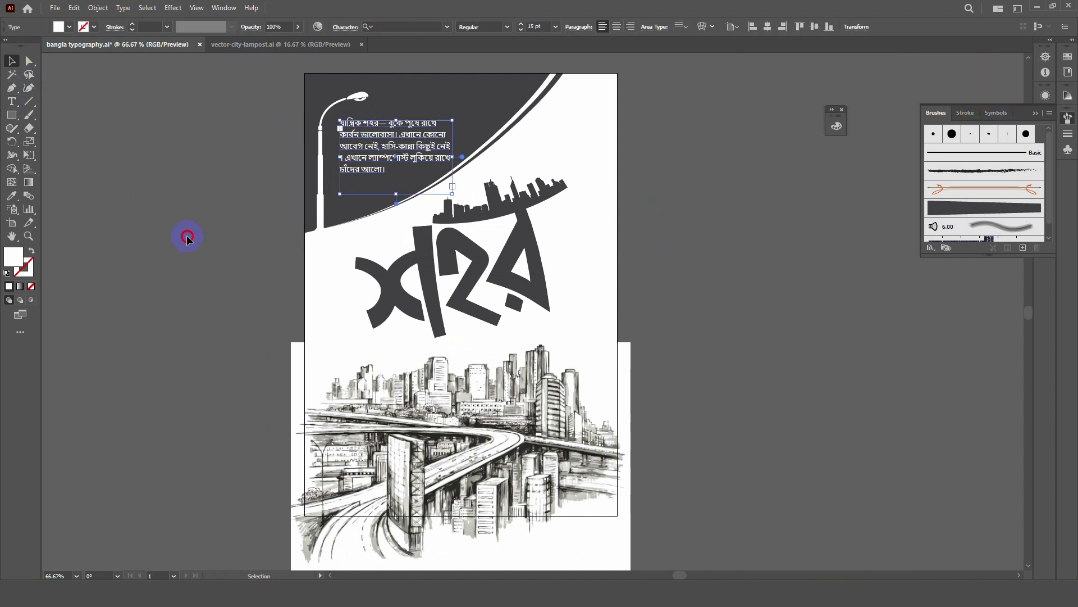
# Add the word "যান্ত্রিক" as point text above the first letter of the main lettering.
pyautogui.click(595, 313)
pyautogui.scroll(-1, 301, 197)
pyautogui.press('t')
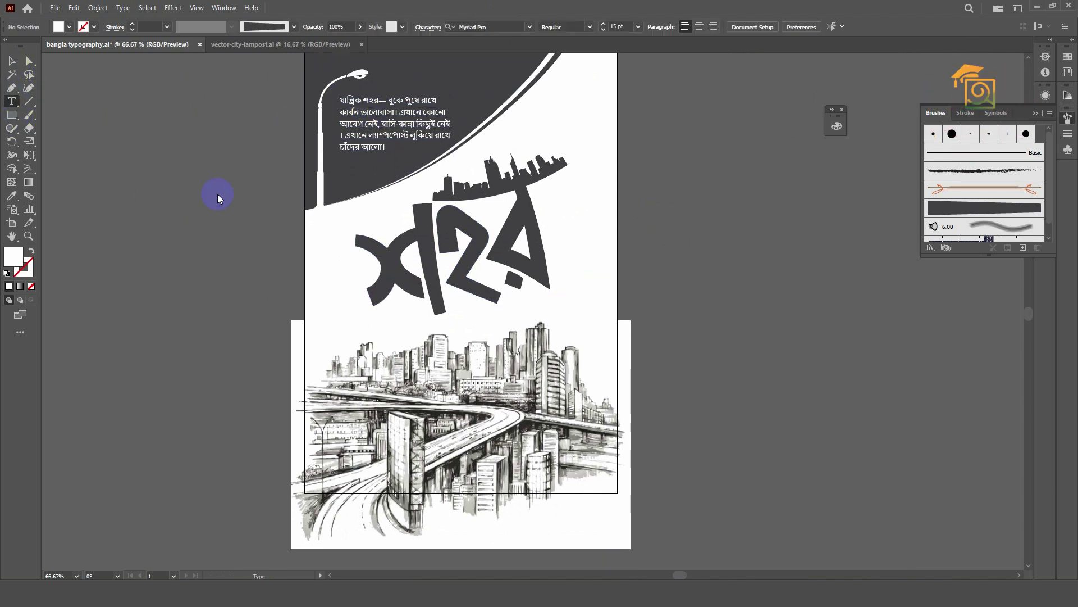
pyautogui.click(325, 228)
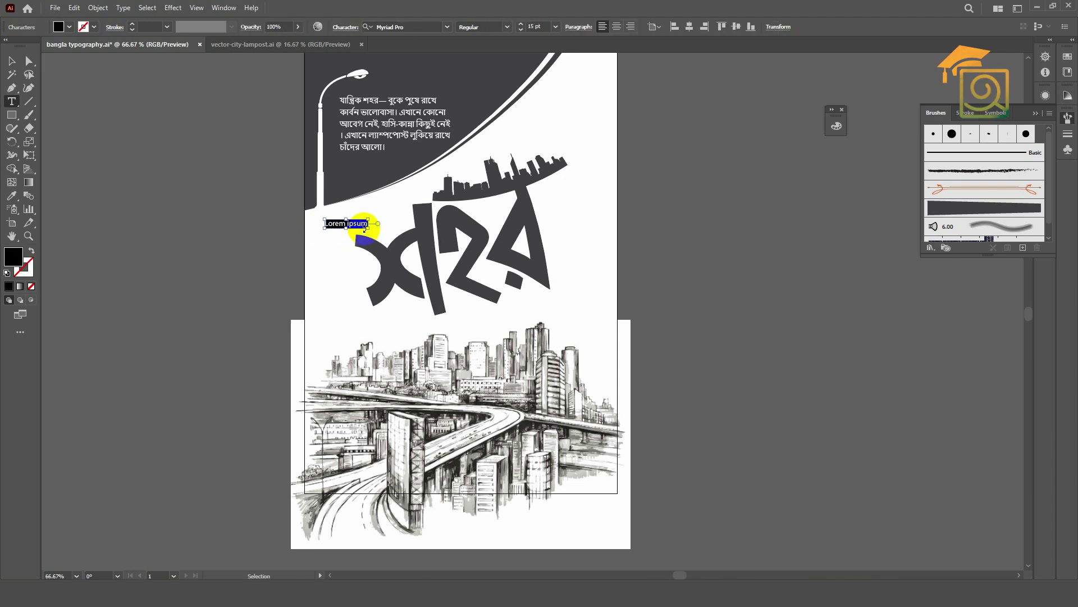
pyautogui.hotkey('ctrl', 'z')
# Recolour the word "যান্ত্রিক" dark grey by sampling the corner shape, and enlarge it to about 45 pt.
pyautogui.click(12, 61)
pyautogui.click(12, 196)
pyautogui.click(355, 173)
pyautogui.click(11, 61)
pyautogui.moveTo(348, 218); pyautogui.dragTo(369, 207)
# Change the font of the word "যান্ত্রিক" to Shamim Cholontika Unicode.
pyautogui.click(420, 29)
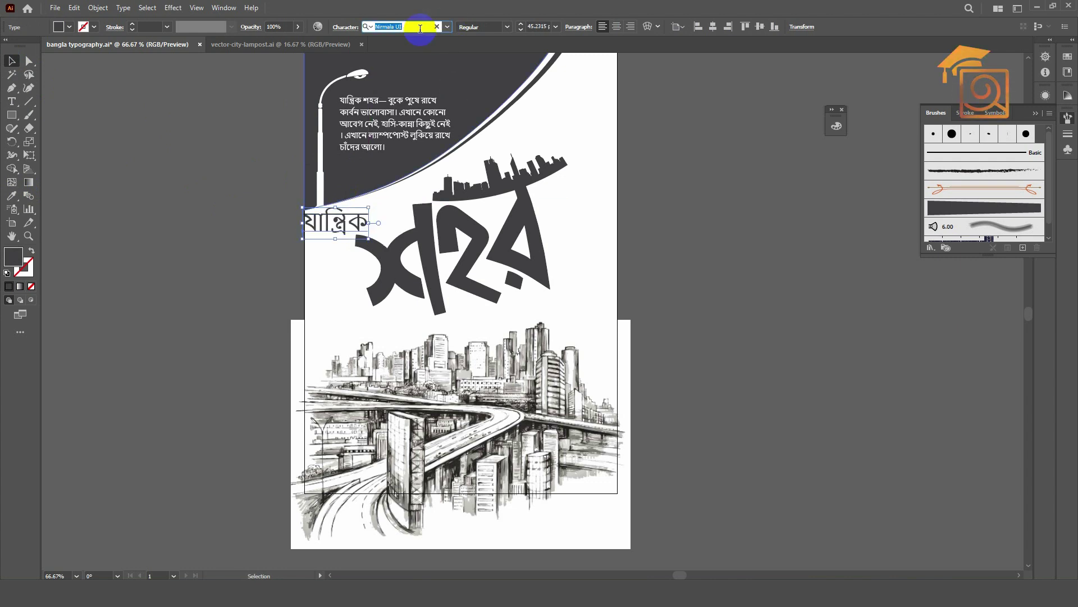
pyautogui.write('shami')
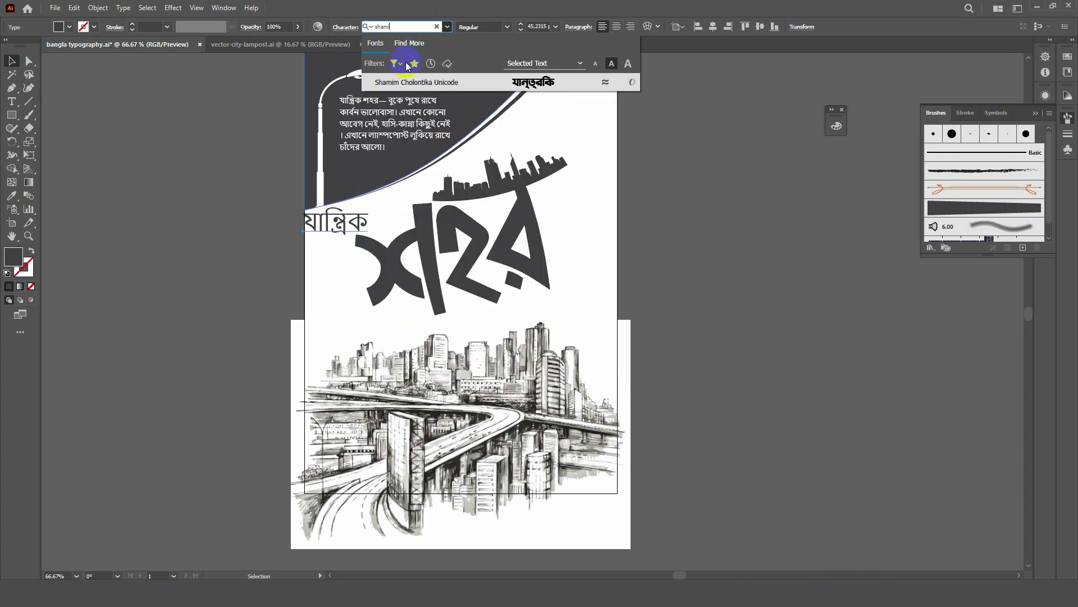
pyautogui.click(402, 82)
pyautogui.scroll(1, 372, 217)
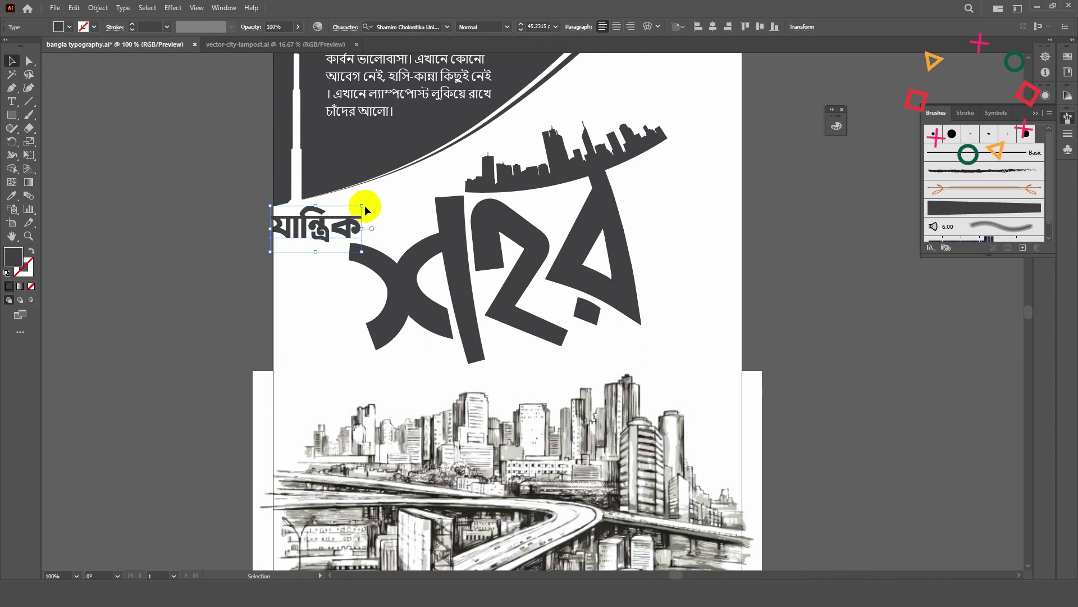
# Scale the word "যান্ত্রিক" to about 39 pt, tilt it counterclockwise and fit it above the lettering's first letter.
pyautogui.moveTo(364, 208); pyautogui.dragTo(435, 177)
pyautogui.scroll(2, 430, 208)
pyautogui.moveTo(307, 207); pyautogui.dragTo(191, 211)
pyautogui.moveTo(381, 203); pyautogui.dragTo(381, 212)
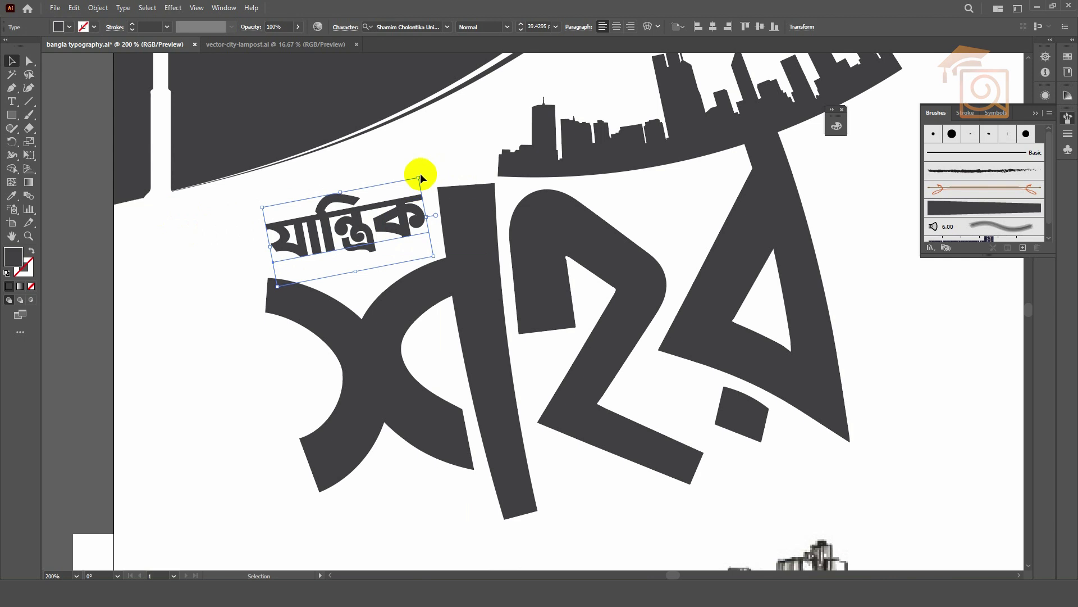
pyautogui.moveTo(421, 171); pyautogui.dragTo(419, 167)
pyautogui.click(425, 167)
# Save the poster and switch the document display to Trim View.
pyautogui.scroll(-3, 395, 190)
pyautogui.scroll(-1, 330, 223)
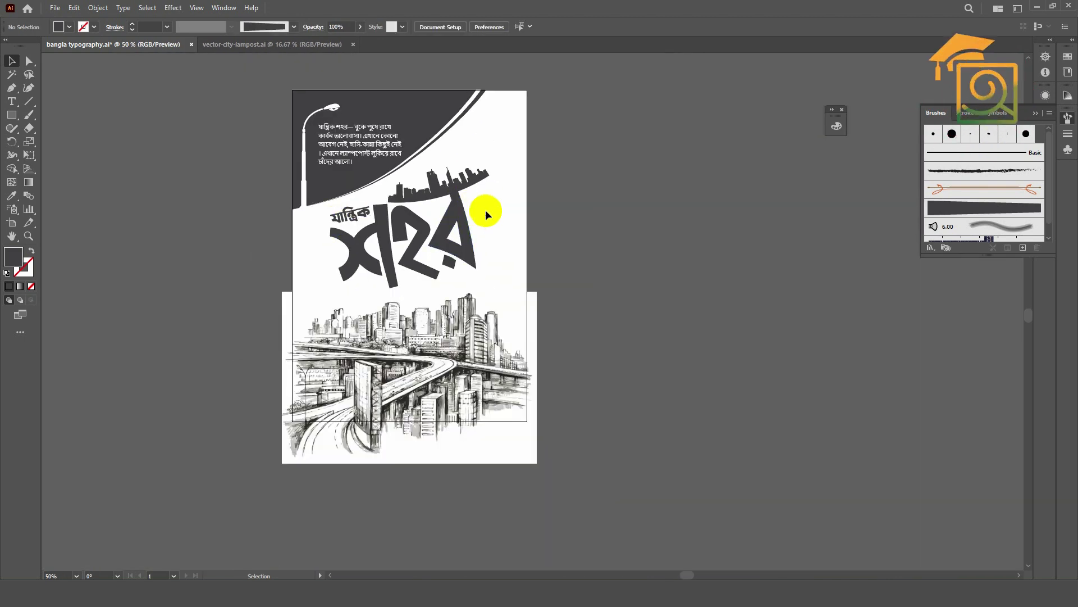
pyautogui.moveTo(542, 207); pyautogui.dragTo(548, 201)
pyautogui.hotkey('ctrl', 's')
pyautogui.moveTo(562, 187); pyautogui.dragTo(583, 201)
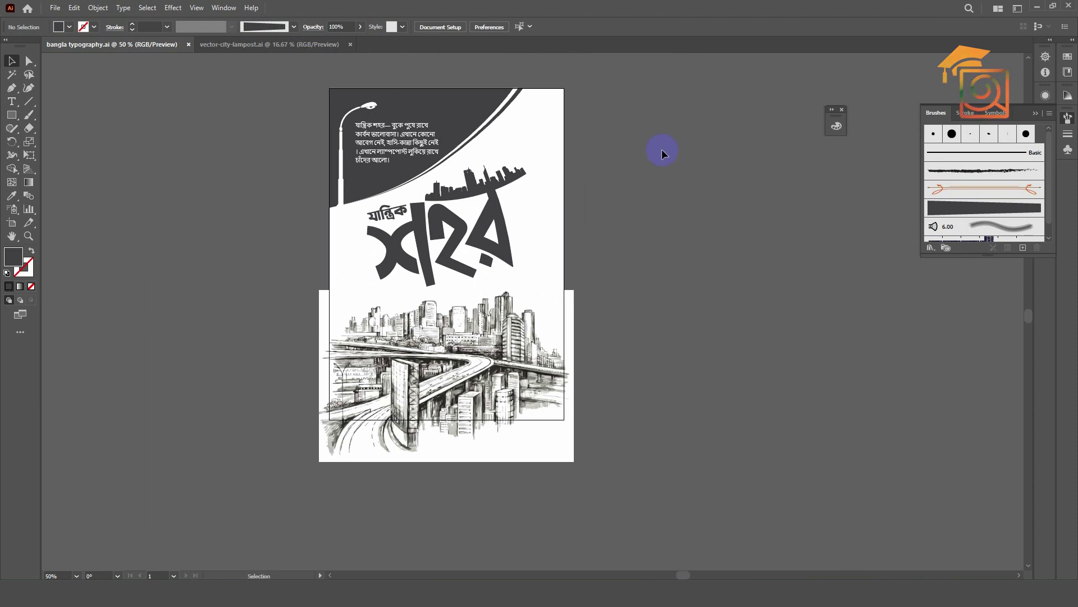
pyautogui.click(201, 8)
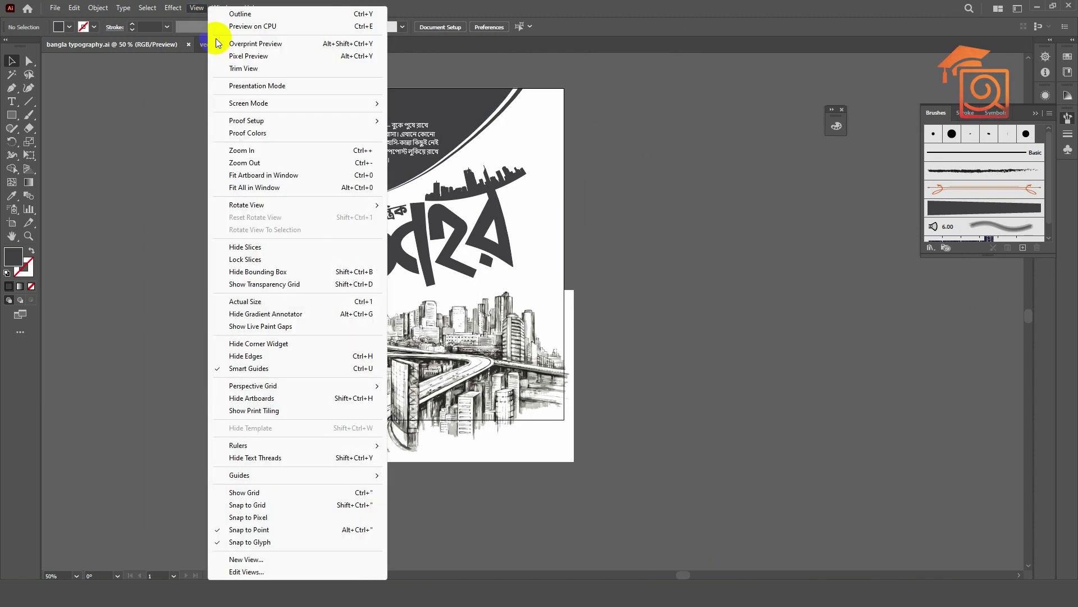
pyautogui.click(241, 69)
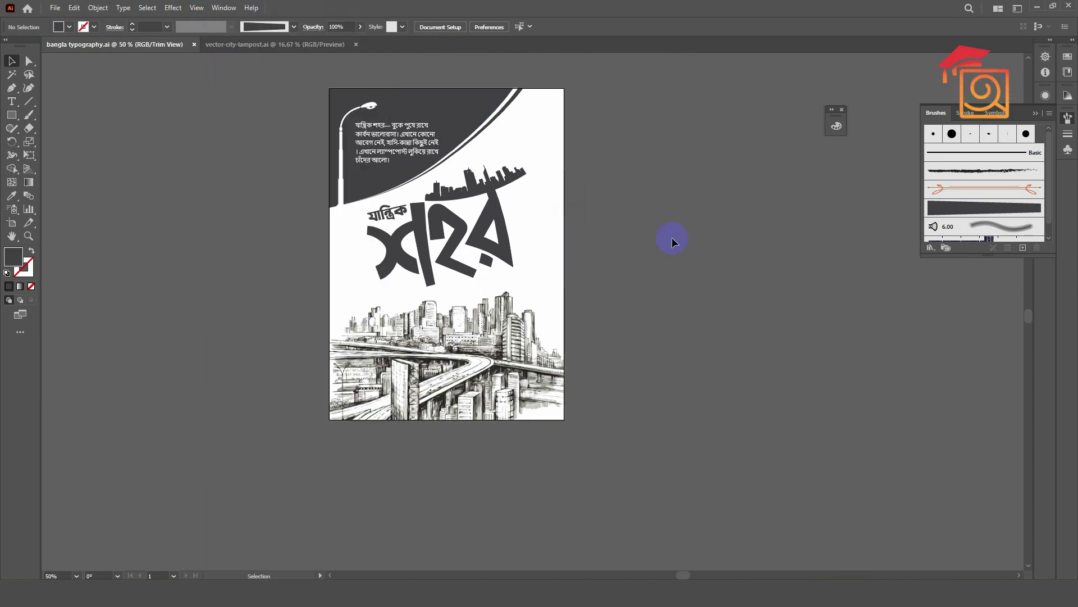
# Move the lettering, small word and city silhouette together down 12 px, and scale them up to about 420 × 320 px.
pyautogui.scroll(1, 499, 241)
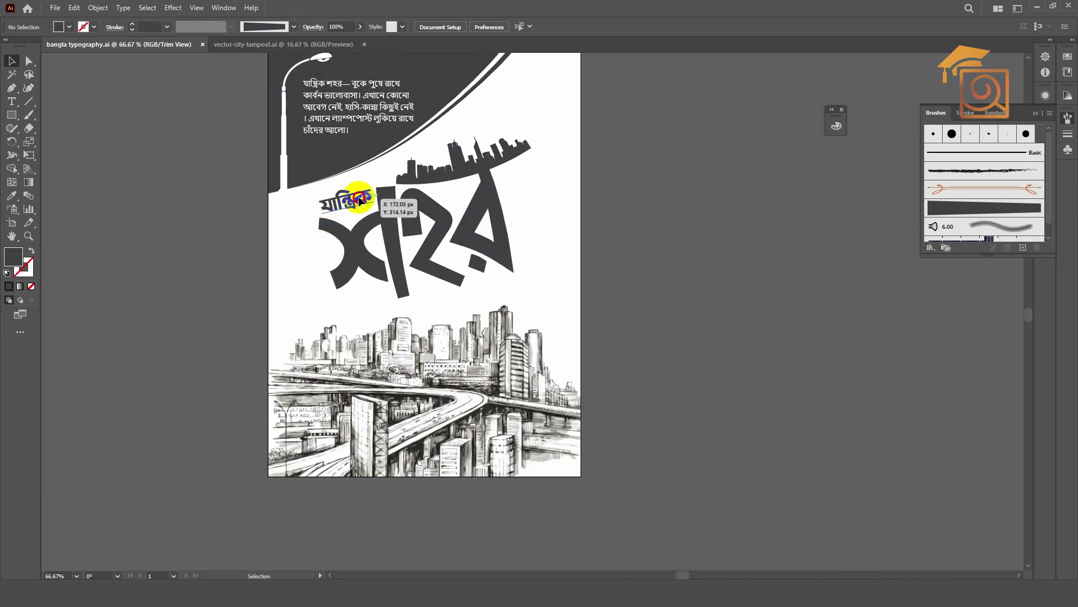
pyautogui.click(487, 197)
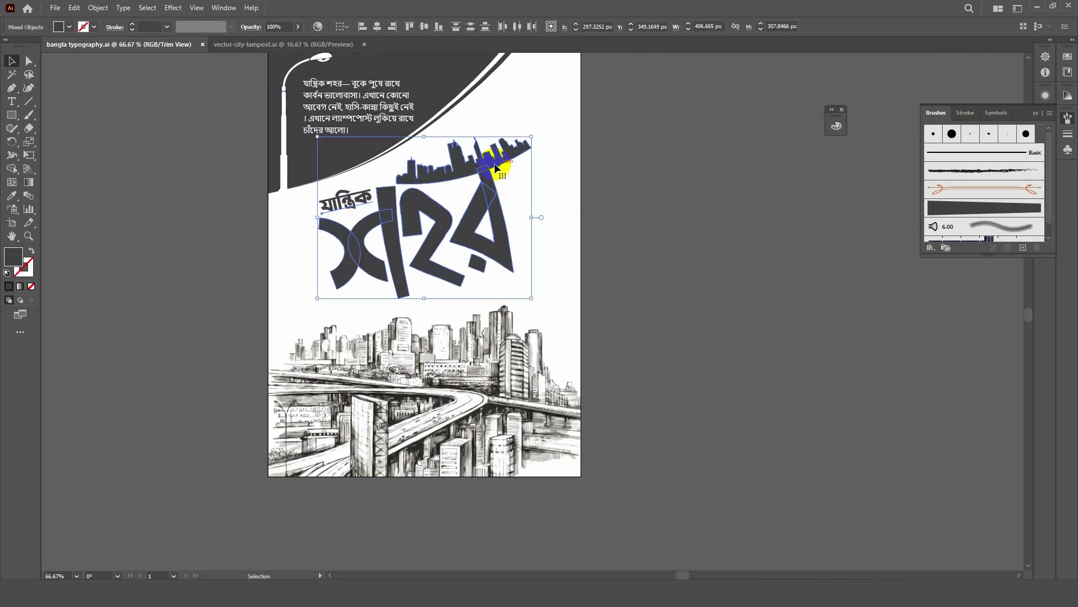
pyautogui.press('Down')
pyautogui.press('Down')
pyautogui.press('Down')
pyautogui.press('Down')
pyautogui.press('Down')
pyautogui.press('Down')
pyautogui.press('Down')
pyautogui.press('Down')
pyautogui.press('Down')
pyautogui.press('Down')
pyautogui.press('Down')
pyautogui.press('Down')
pyautogui.press('Down')
pyautogui.press('Down')
pyautogui.press('Down')
pyautogui.press('Down')
pyautogui.press('Down')
pyautogui.press('Down')
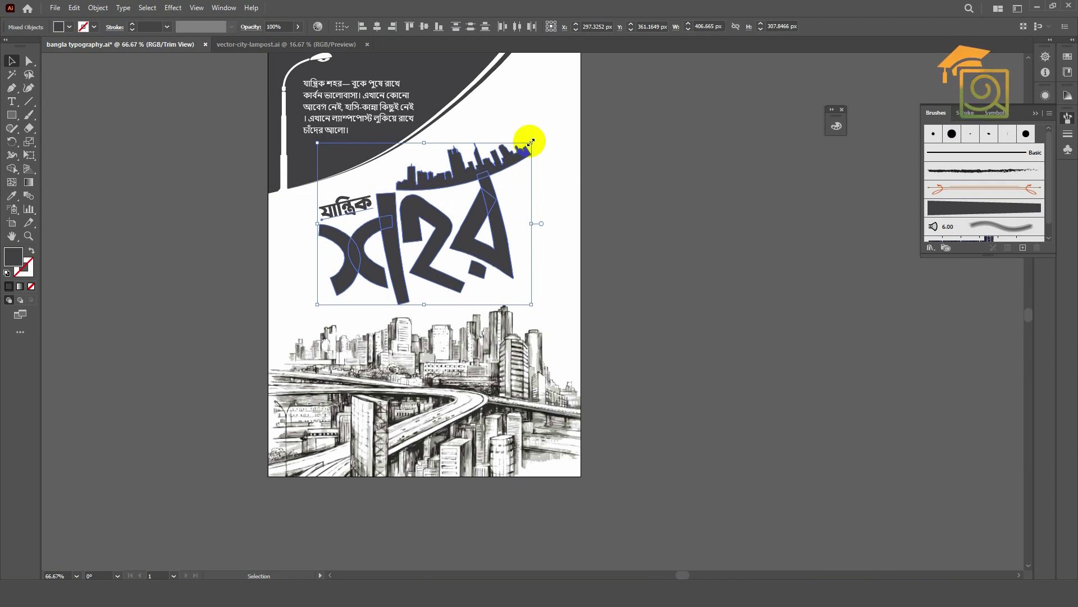
pyautogui.moveTo(531, 142); pyautogui.dragTo(535, 140)
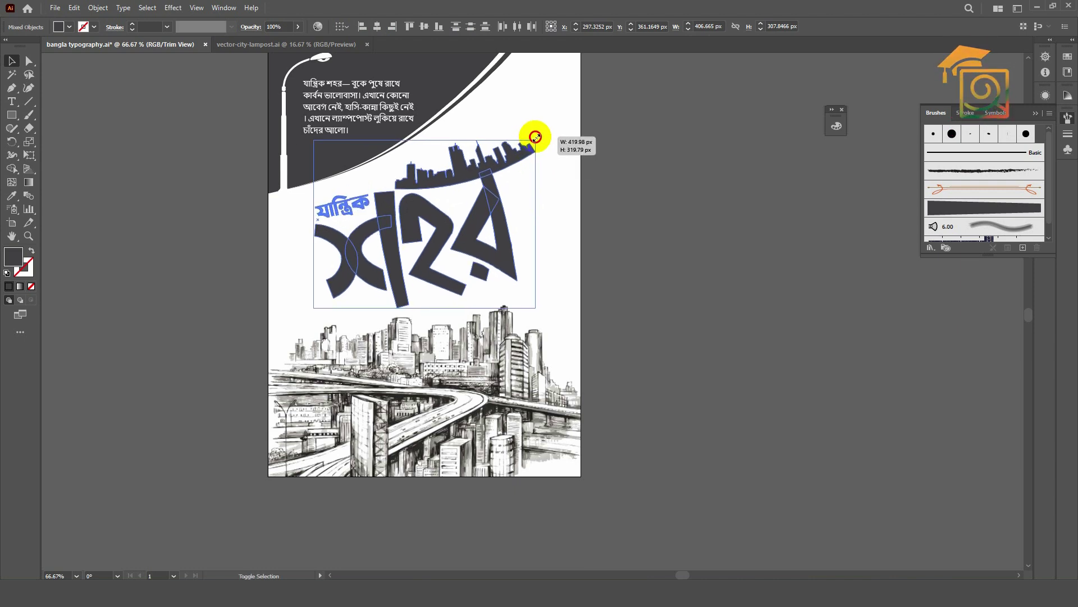
# Shift the city sketch image slightly down to leave more space beneath the lettering.
pyautogui.keyDown('shift'); pyautogui.click(464, 352); pyautogui.keyUp('shift')
pyautogui.click(464, 352)
pyautogui.moveTo(465, 352); pyautogui.dragTo(468, 360)
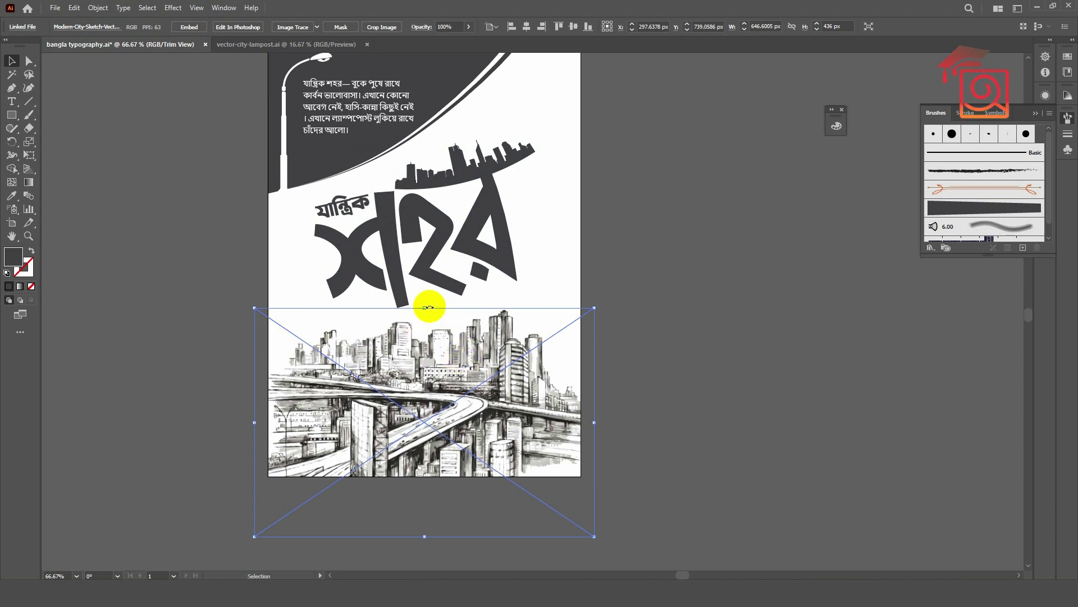
pyautogui.moveTo(424, 308); pyautogui.dragTo(476, 329)
pyautogui.click(558, 284)
# Fit the whole artboard in the window and collapse the Brushes panel to review the poster.
pyautogui.scroll(-1, 551, 287)
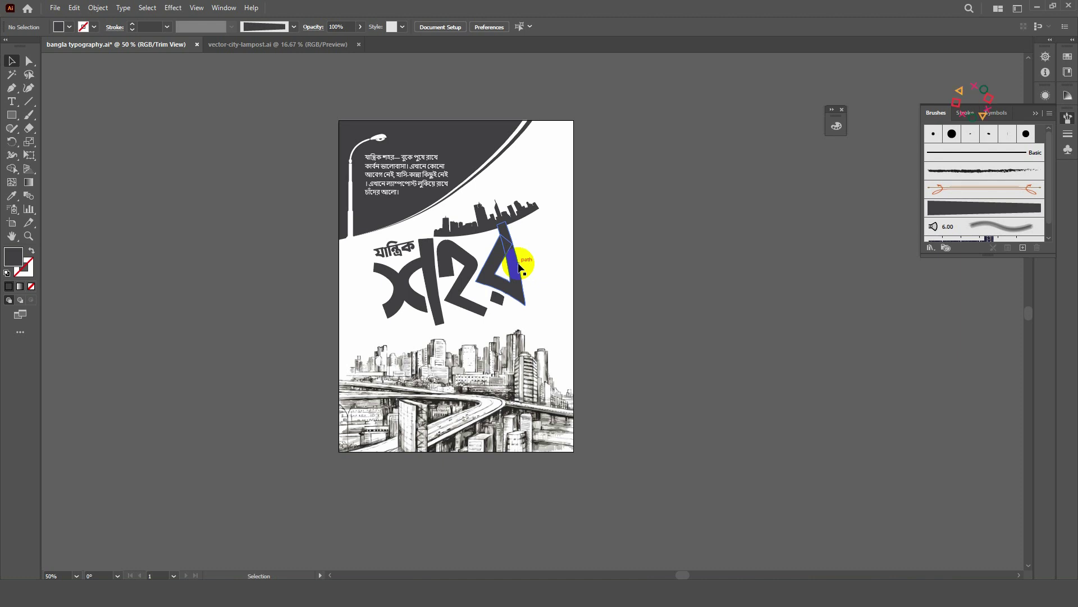
pyautogui.hotkey('ctrl', '0')
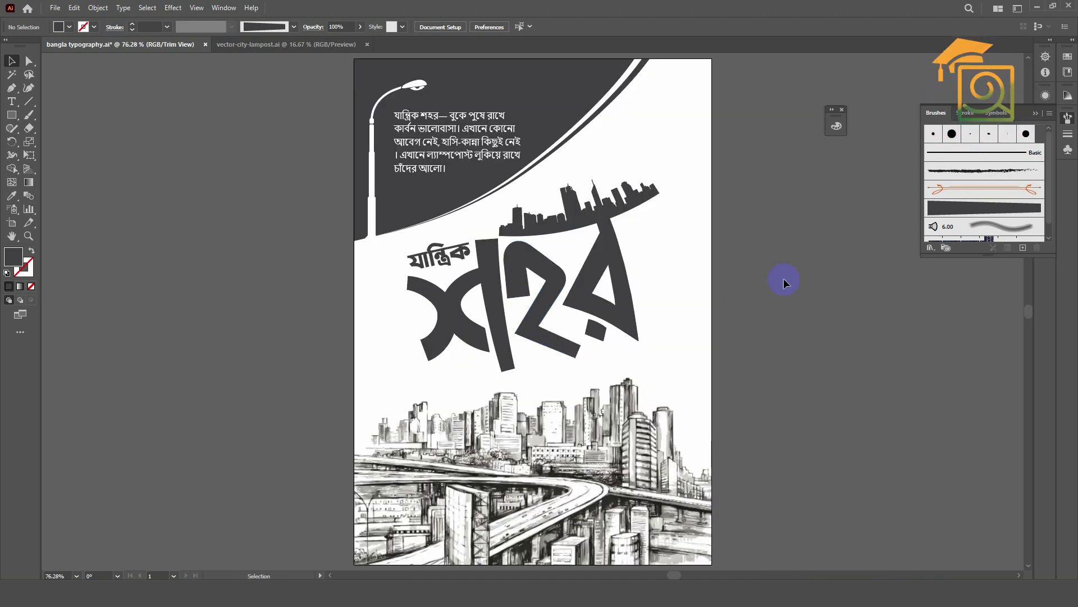
pyautogui.click(1035, 114)
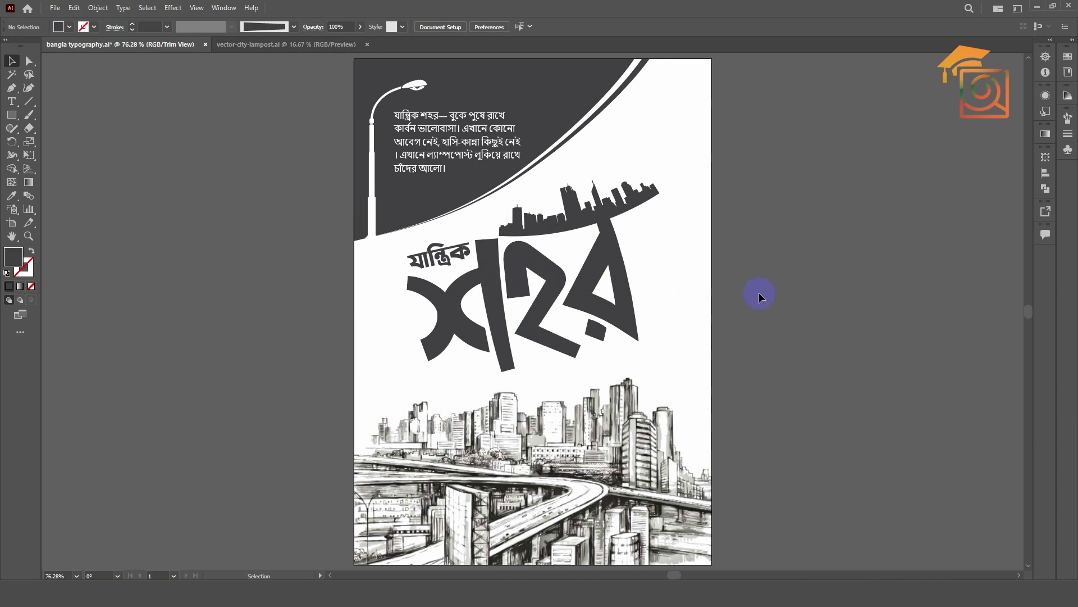